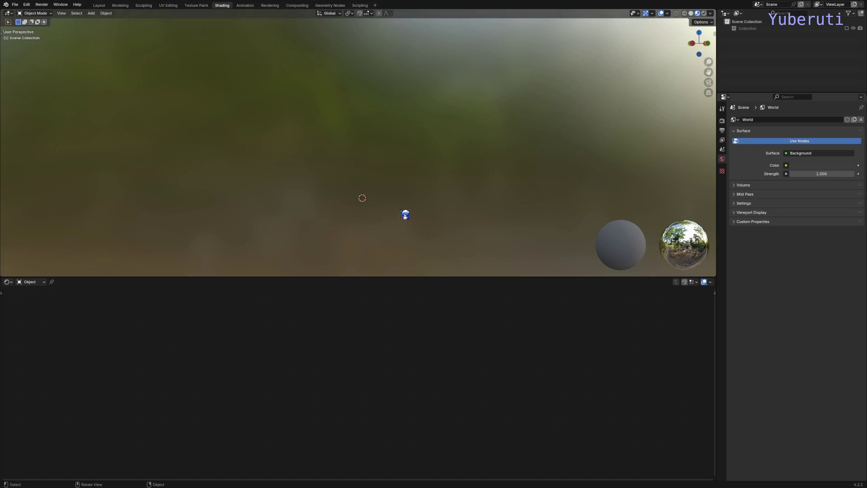
# Step: Add a UV sphere mesh at the scene origin
pyautogui.moveTo(416, 190); pyautogui.dragTo(416, 198, button='middle')
pyautogui.hotkey('shift', 'a')
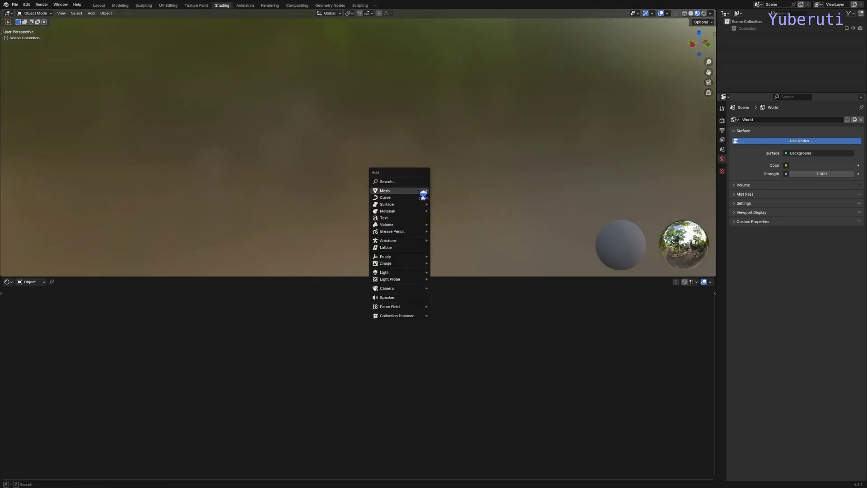
pyautogui.moveTo(423, 194)
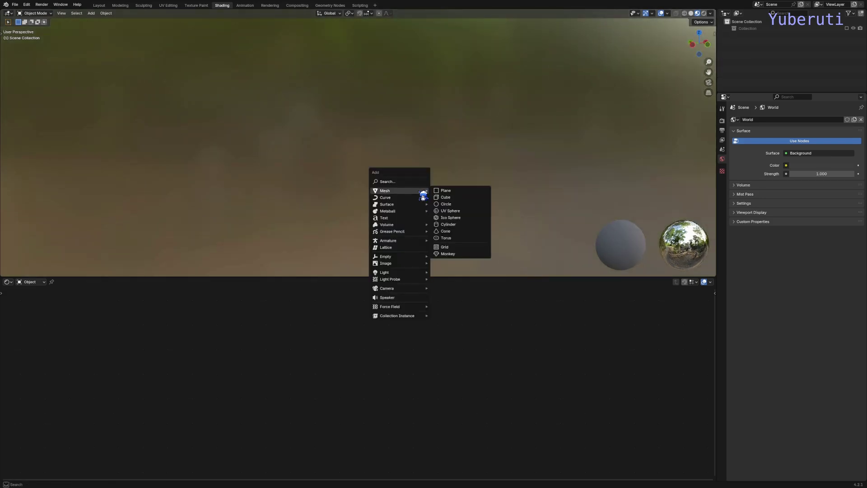
pyautogui.click(459, 212)
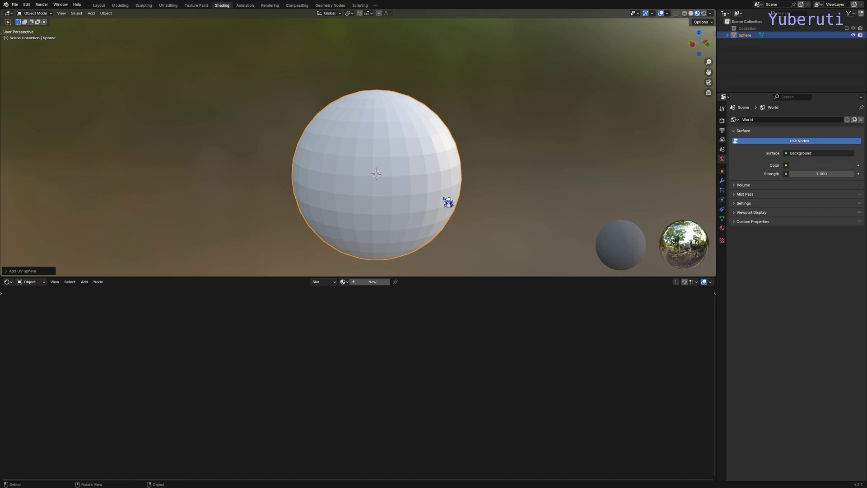
# Step: Delete the faces of the sphere's lower half in Edit Mode, leaving a dome, and return to Object Mode
pyautogui.scroll(-3, 415, 188)
pyautogui.moveTo(407, 199)
pyautogui.mouseDown(button='middle')
pyautogui.moveTo(436, 180)
pyautogui.moveTo(426, 221)
pyautogui.moveTo(405, 205)
pyautogui.moveTo(413, 166)
pyautogui.moveTo(394, 194)
pyautogui.mouseUp(button='middle')
pyautogui.scroll(2, 416, 198)
pyautogui.scroll(1, 412, 165)
pyautogui.scroll(1, 394, 194)
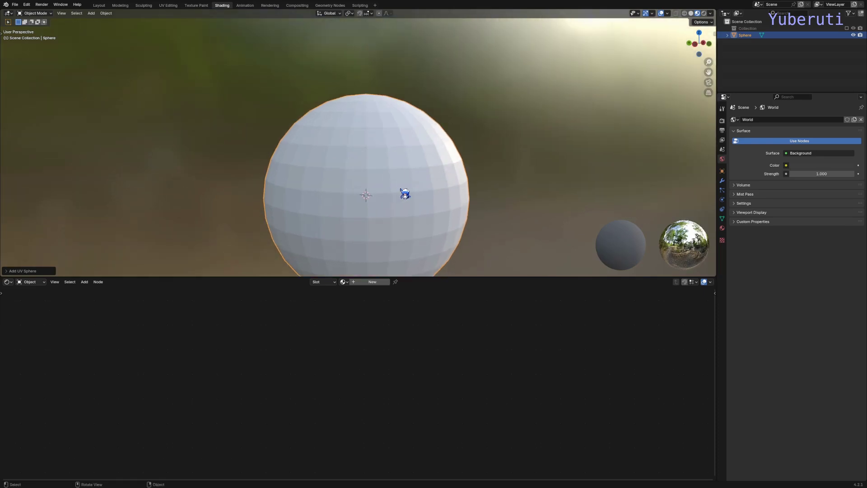
pyautogui.press('Tab')
pyautogui.scroll(-2, 401, 188)
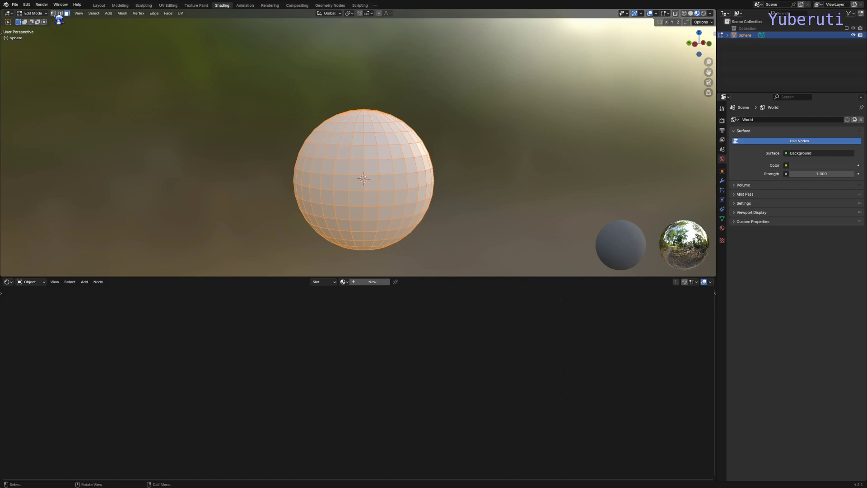
pyautogui.scroll(-2, 369, 197)
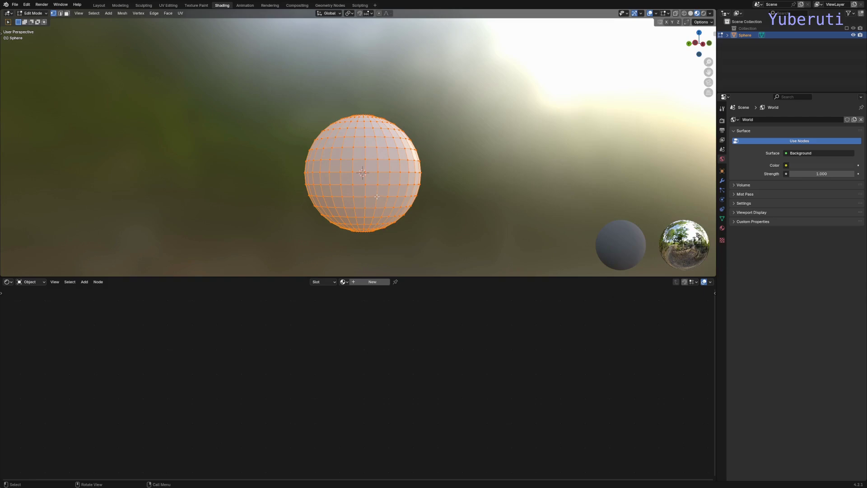
pyautogui.hotkey('shift', 'z')
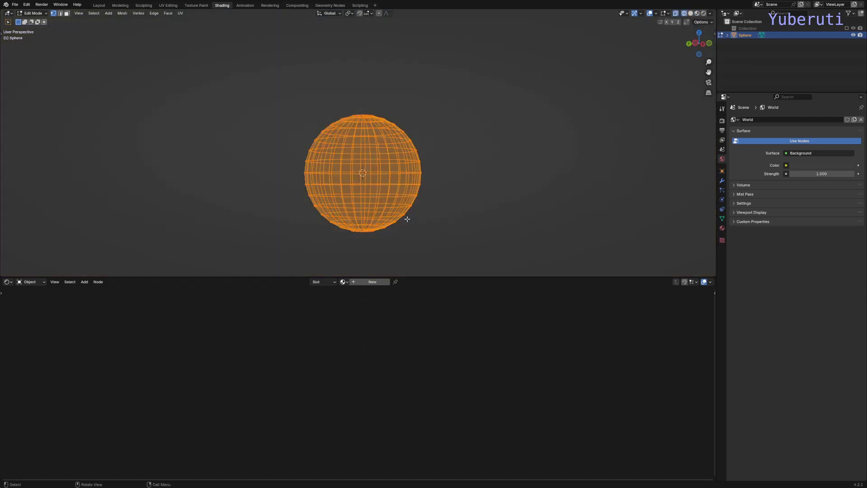
pyautogui.moveTo(295, 179); pyautogui.dragTo(446, 239)
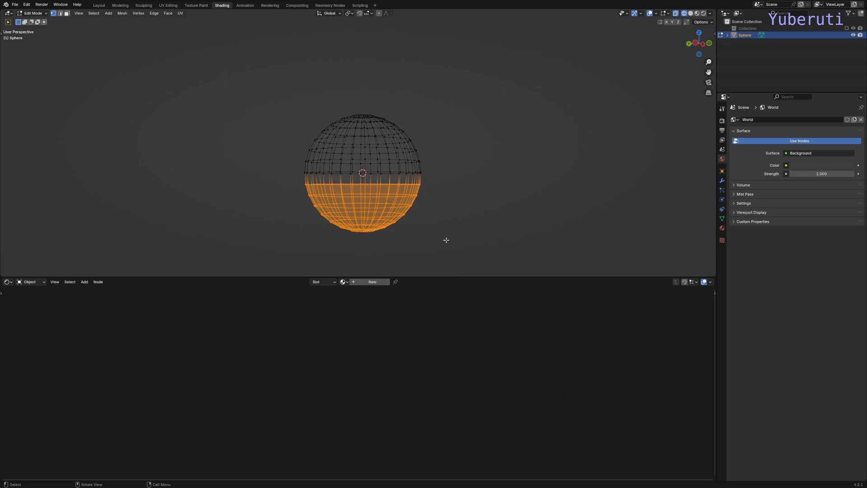
pyautogui.press('x')
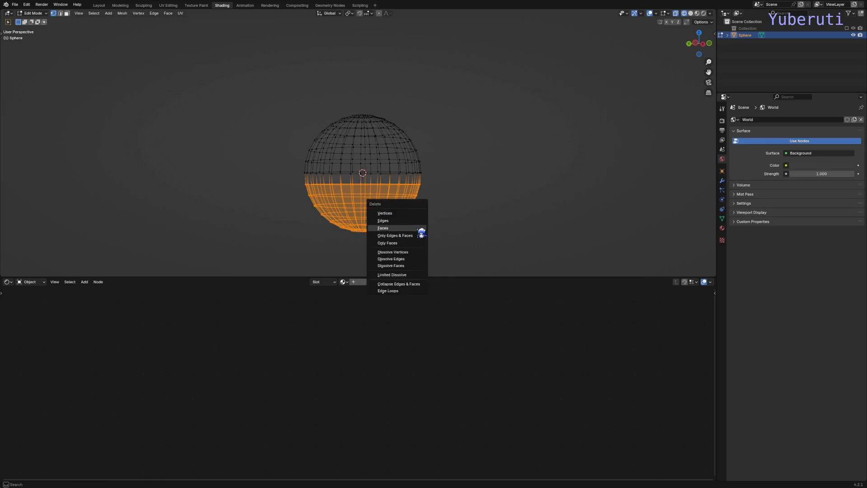
pyautogui.click(393, 228)
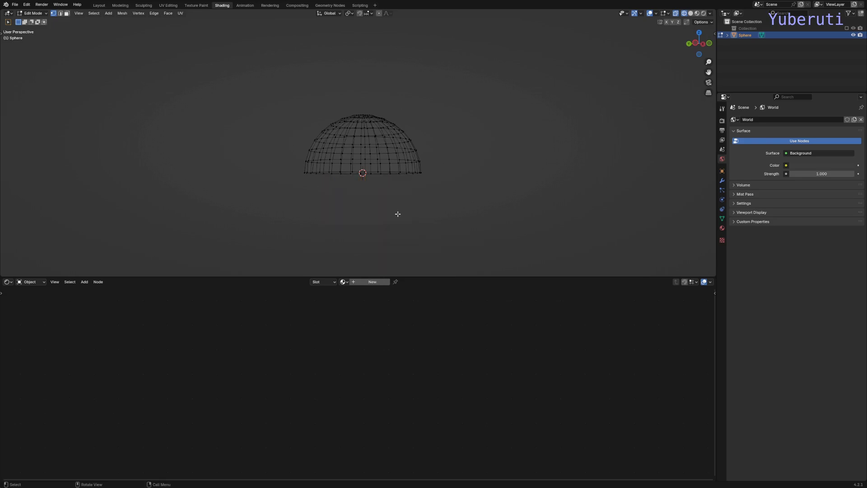
pyautogui.hotkey('shift', 'z')
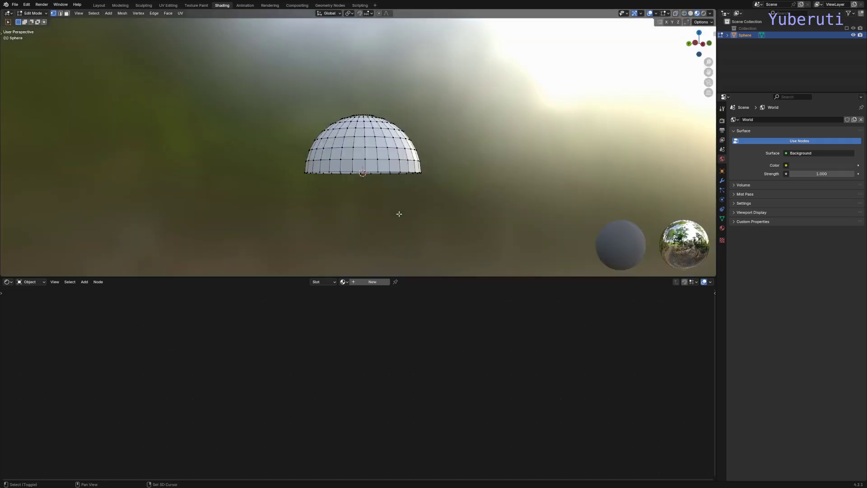
pyautogui.keyDown('shift'); pyautogui.moveTo(404, 160); pyautogui.dragTo(413, 186, button='middle'); pyautogui.keyUp('shift')
pyautogui.press('Tab')
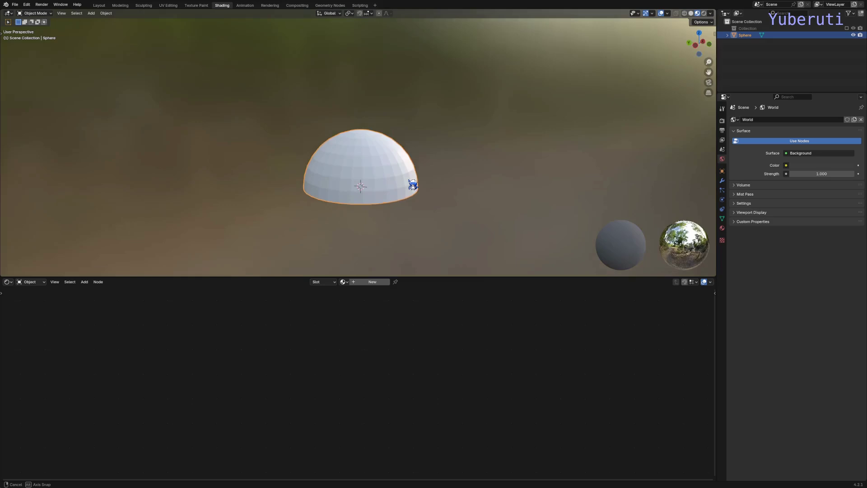
# Step: Apply smooth shading to the dome
pyautogui.moveTo(323, 171); pyautogui.dragTo(399, 186, button='middle')
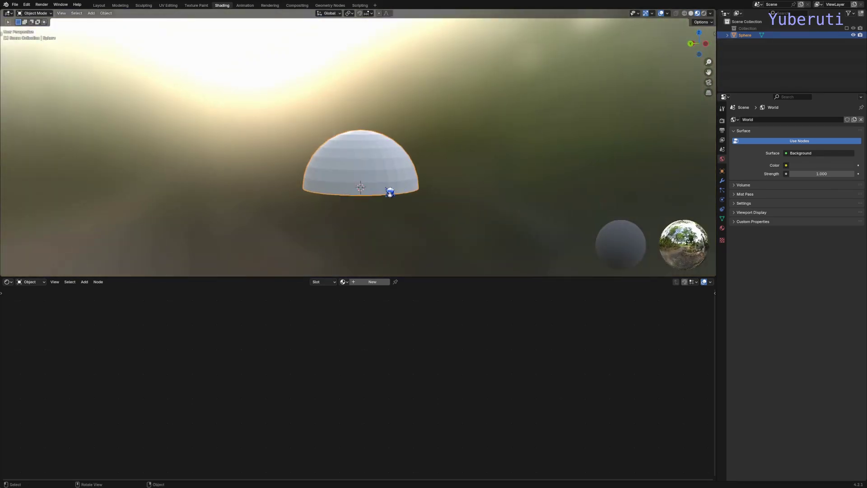
pyautogui.scroll(4, 385, 187)
pyautogui.scroll(-1, 385, 187)
pyautogui.rightClick(386, 187)
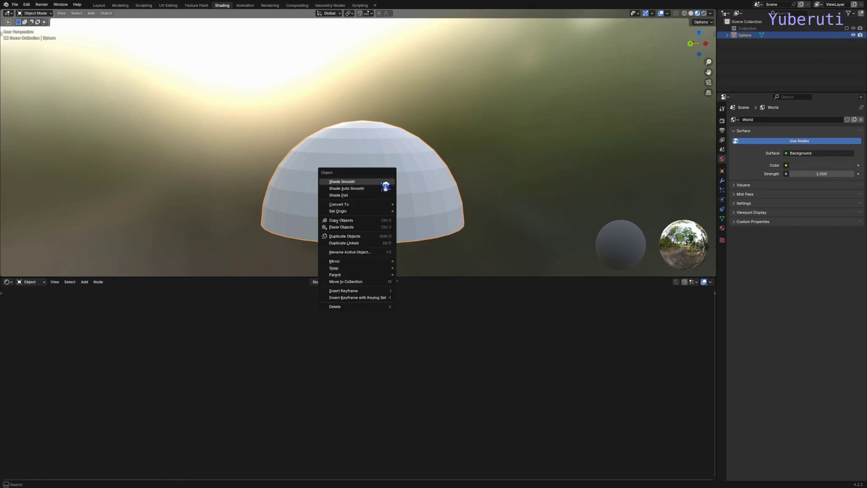
pyautogui.click(384, 182)
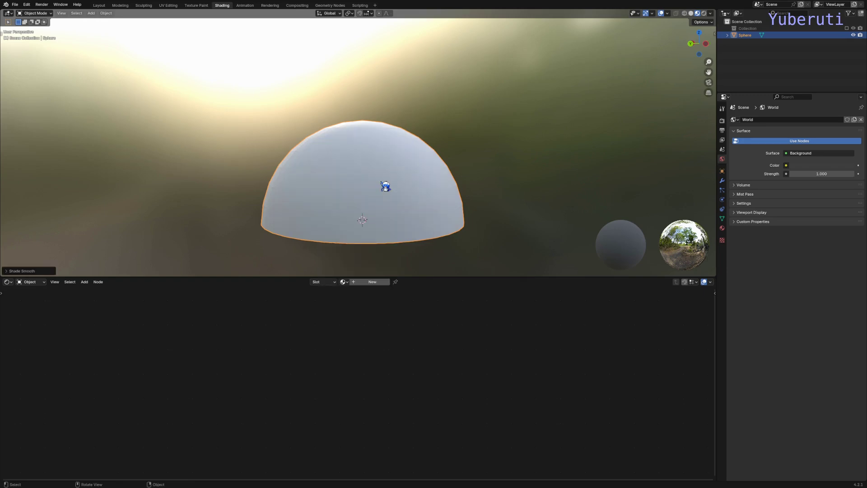
# Step: Create a new material on the dome and name it eruption.inner
pyautogui.moveTo(317, 199)
pyautogui.mouseDown(button='middle')
pyautogui.moveTo(452, 199)
pyautogui.moveTo(368, 186)
pyautogui.moveTo(312, 201)
pyautogui.moveTo(331, 202)
pyautogui.mouseUp(button='middle')
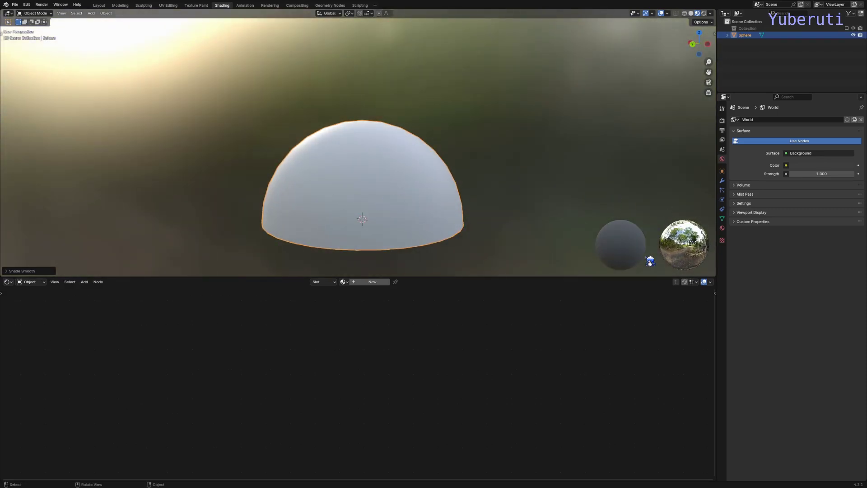
pyautogui.click(381, 283)
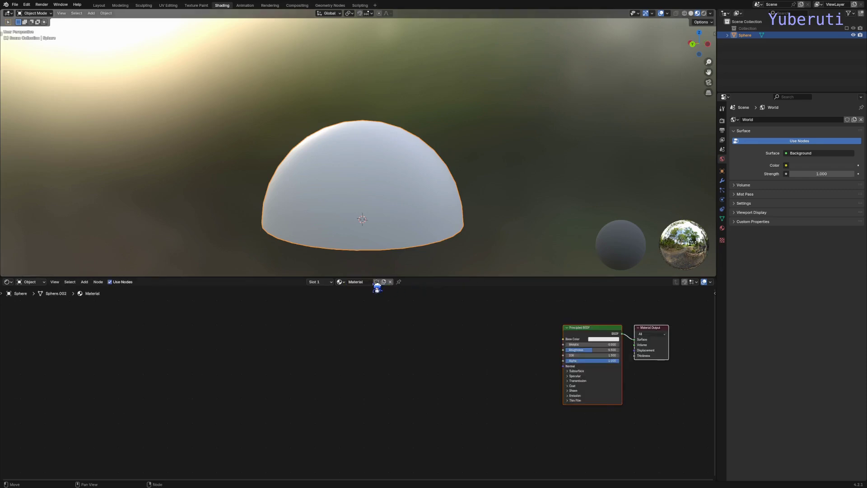
pyautogui.click(355, 282)
pyautogui.write('eruption.inner')
pyautogui.press('Return')
# Step: Delete the Principled BSDF node from the eruption.inner material
pyautogui.scroll(-2, 506, 344)
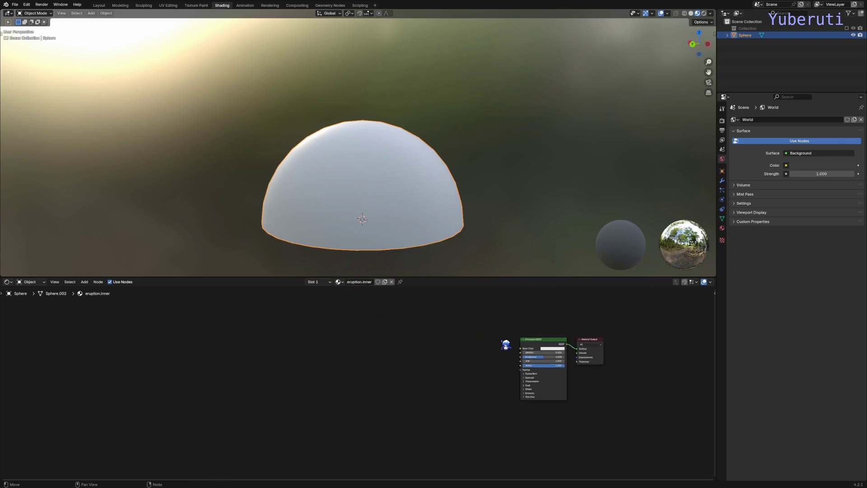
pyautogui.moveTo(501, 340); pyautogui.dragTo(429, 334, button='middle')
pyautogui.scroll(1, 429, 334)
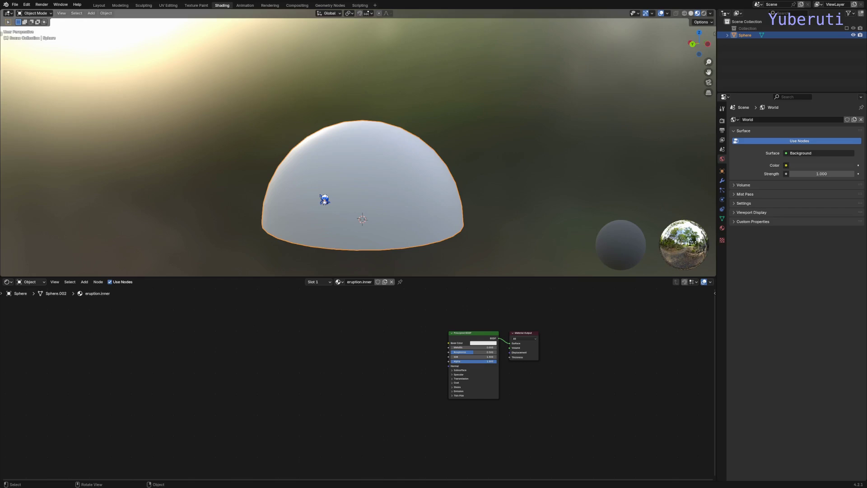
pyautogui.scroll(1, 377, 330)
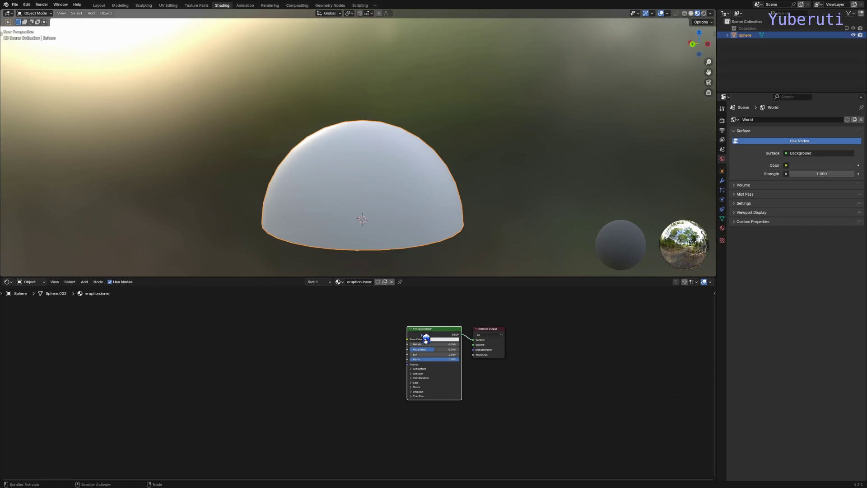
pyautogui.press('x')
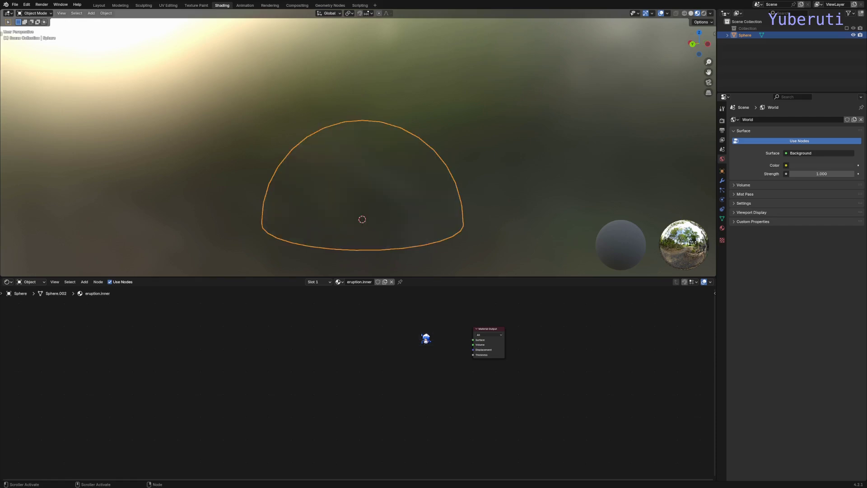
# Step: Add a Noise Texture node and a Texture Coordinate node before the Material Output in the node tree
pyautogui.hotkey('shift', 'a')
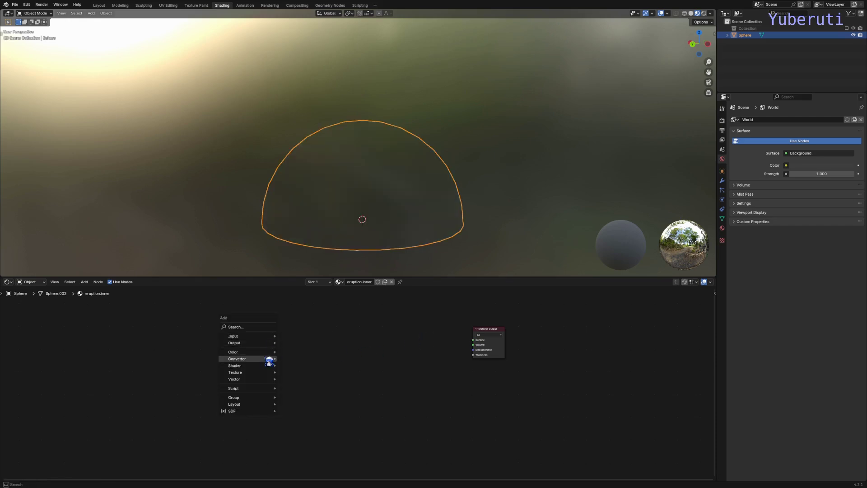
pyautogui.moveTo(271, 373)
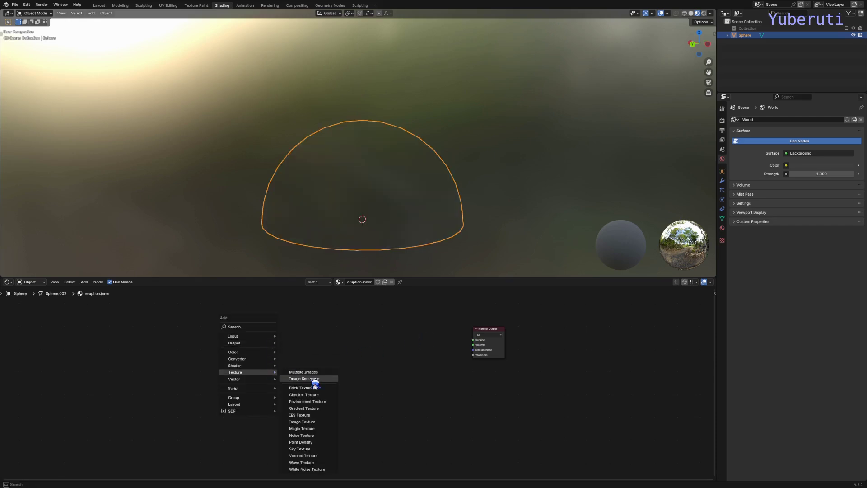
pyautogui.click(323, 435)
pyautogui.click(289, 338)
pyautogui.hotkey('shift', 'a')
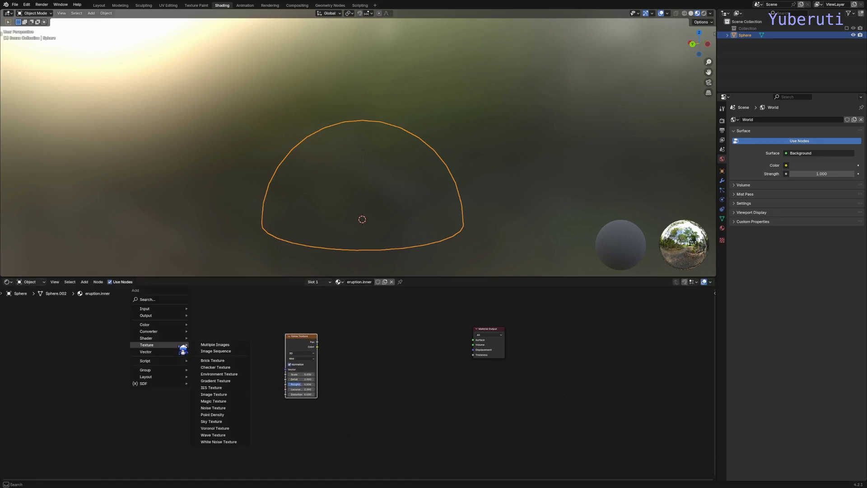
pyautogui.moveTo(175, 311)
pyautogui.click(230, 419)
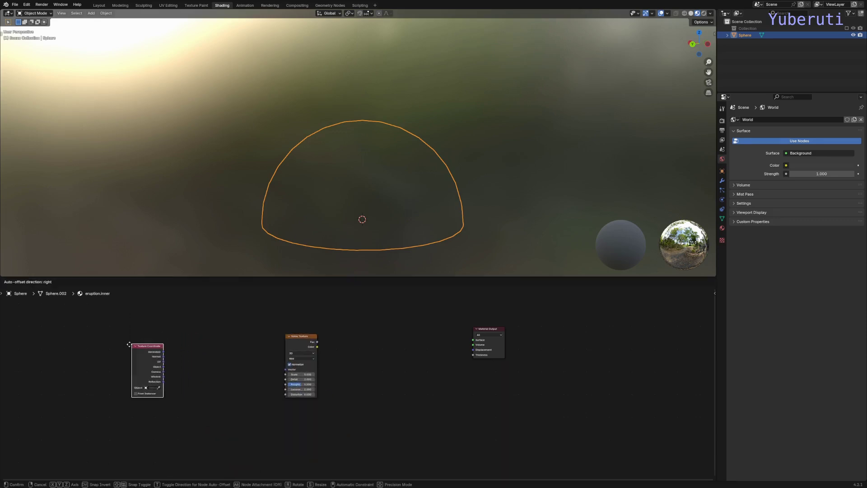
pyautogui.click(161, 343)
# Step: Add a Mapping node between the Texture Coordinate and Noise Texture nodes
pyautogui.hotkey('shift', 'a')
pyautogui.moveTo(185, 339)
pyautogui.moveTo(180, 378)
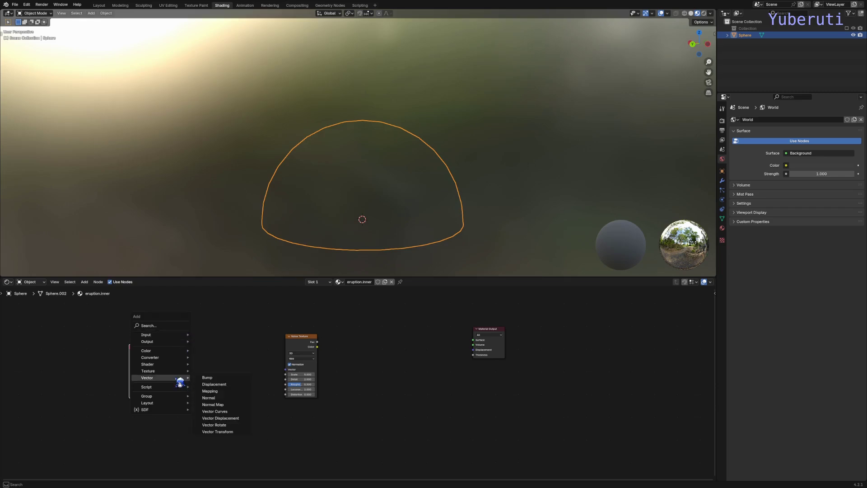
pyautogui.click(224, 397)
pyautogui.click(214, 322)
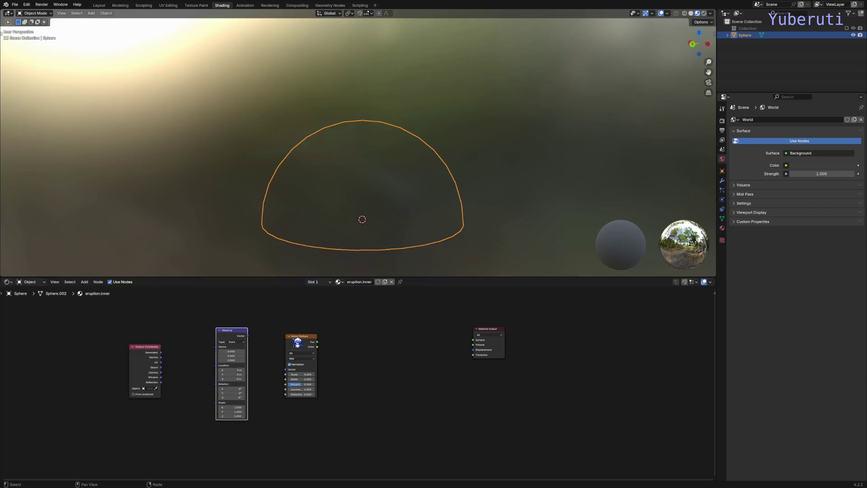
# Step: Space out the nodes and link Generated coordinates through Mapping to the Noise Texture's Vector, and its Fac output to the material's Surface
pyautogui.moveTo(297, 343); pyautogui.dragTo(314, 341)
pyautogui.moveTo(234, 337); pyautogui.dragTo(253, 342)
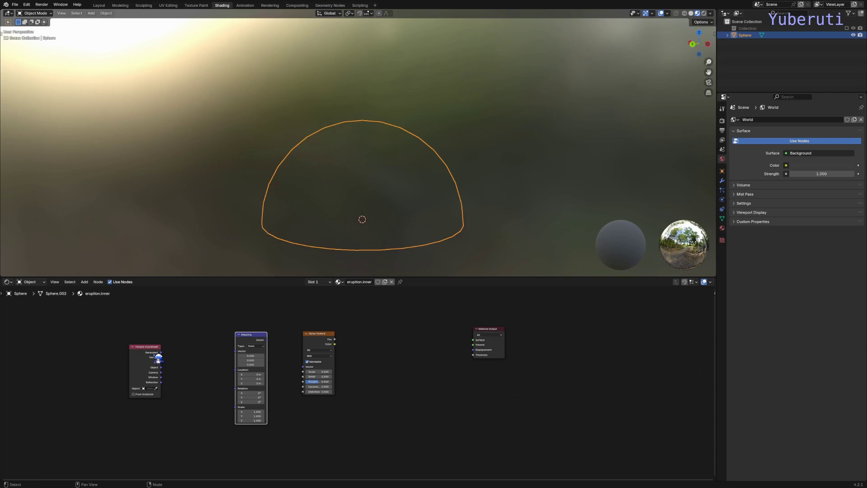
pyautogui.moveTo(161, 351); pyautogui.dragTo(308, 367)
pyautogui.moveTo(335, 340); pyautogui.dragTo(472, 341)
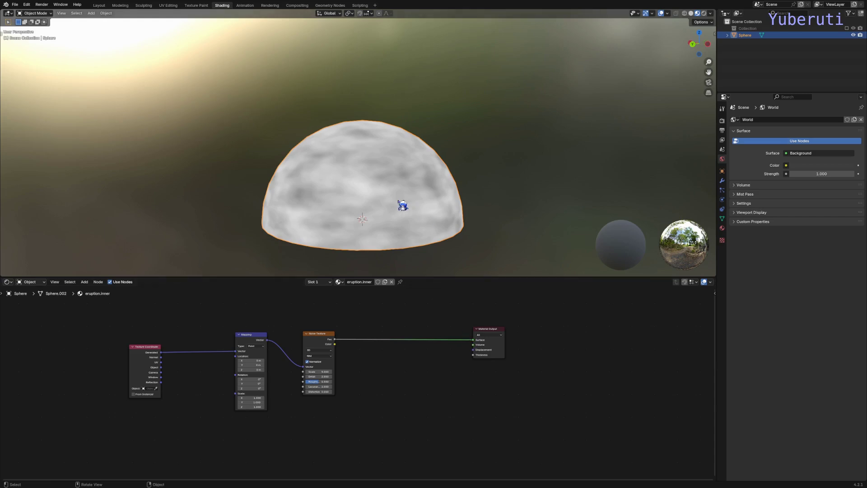
# Step: Make room in the node chain and insert a Color Ramp between the Noise Texture and the Material Output
pyautogui.moveTo(322, 196); pyautogui.dragTo(341, 200, button='middle')
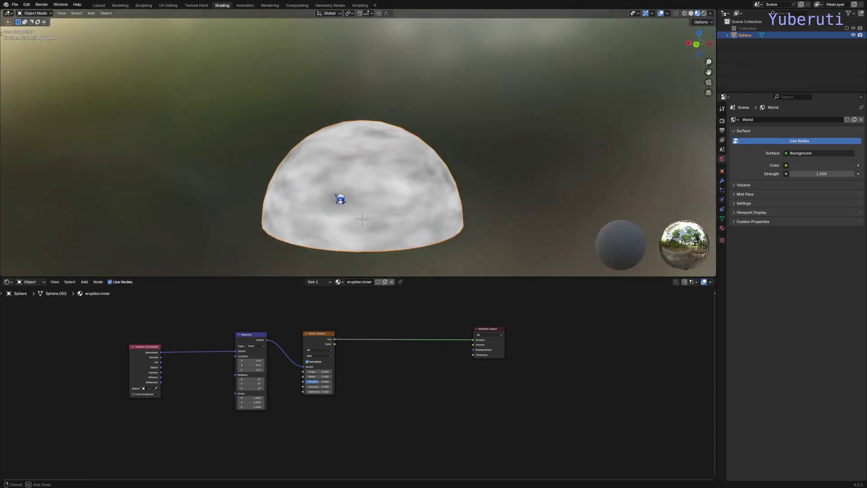
pyautogui.moveTo(316, 346); pyautogui.dragTo(223, 352)
pyautogui.moveTo(146, 359); pyautogui.dragTo(177, 352)
pyautogui.hotkey('shift', 'a')
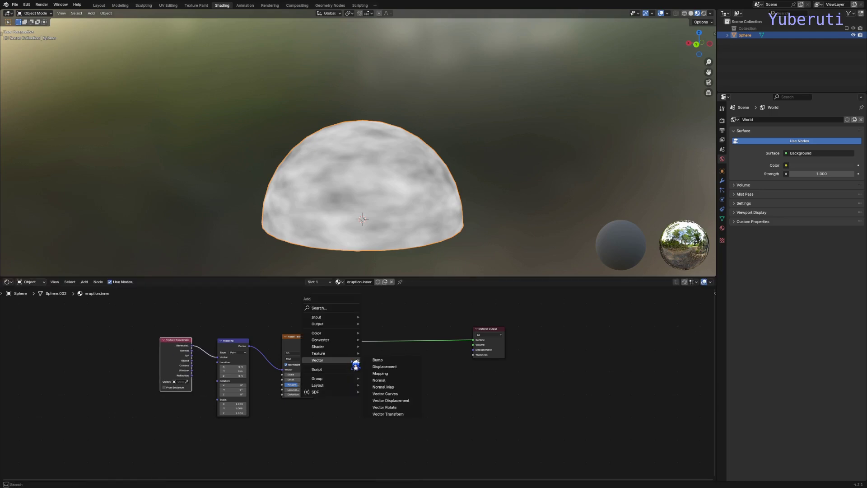
pyautogui.moveTo(345, 341)
pyautogui.click(383, 352)
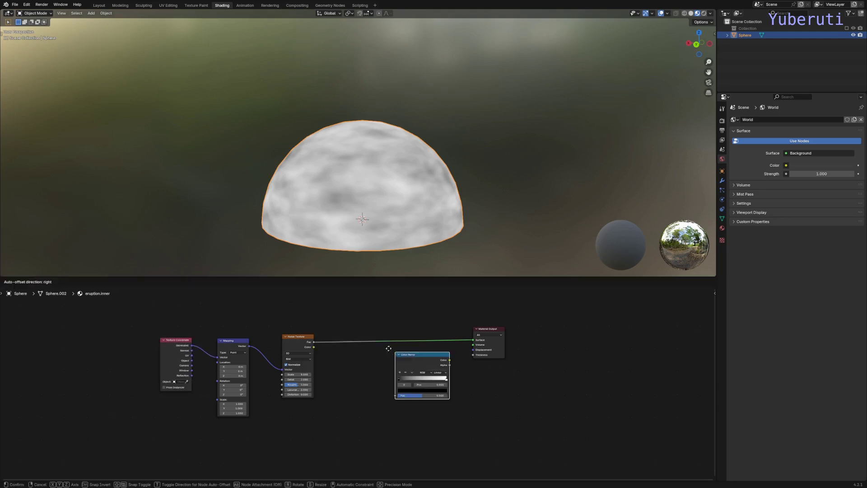
pyautogui.click(357, 350)
# Step: Move the Color Ramp's black stop to position about 0.486 and check the contrast on the dome
pyautogui.scroll(1, 385, 399)
pyautogui.scroll(2, 385, 398)
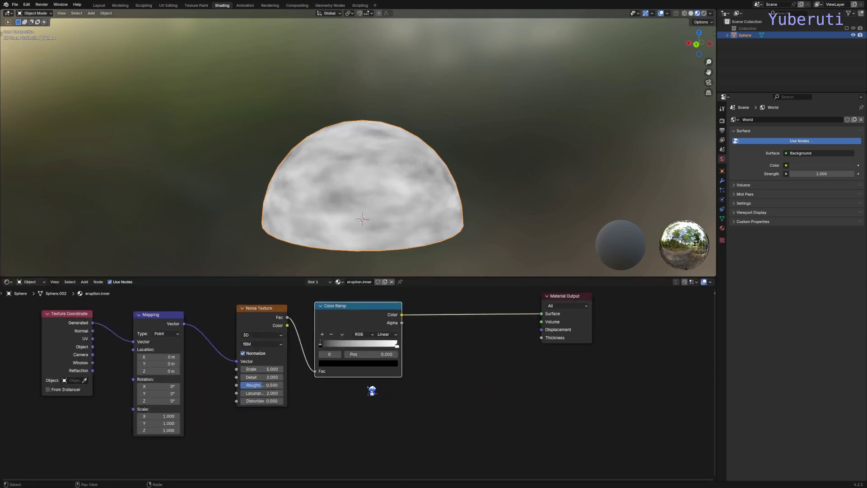
pyautogui.moveTo(357, 373); pyautogui.dragTo(394, 374)
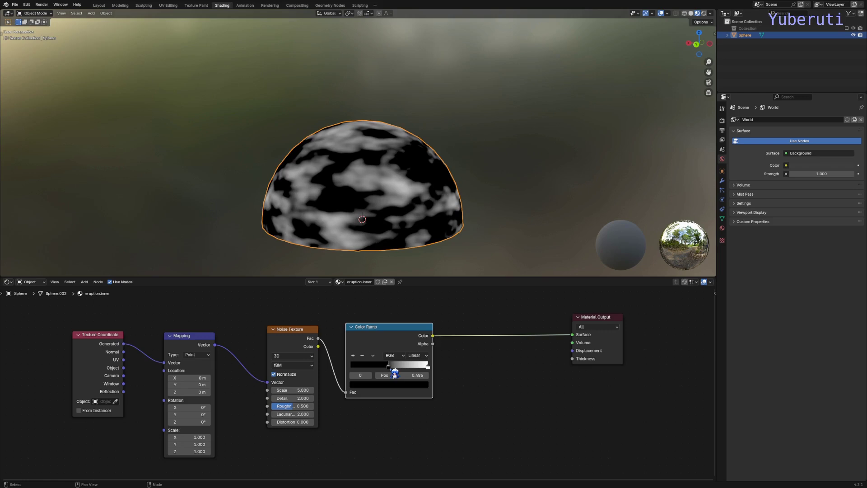
pyautogui.moveTo(335, 212); pyautogui.dragTo(407, 177, button='middle')
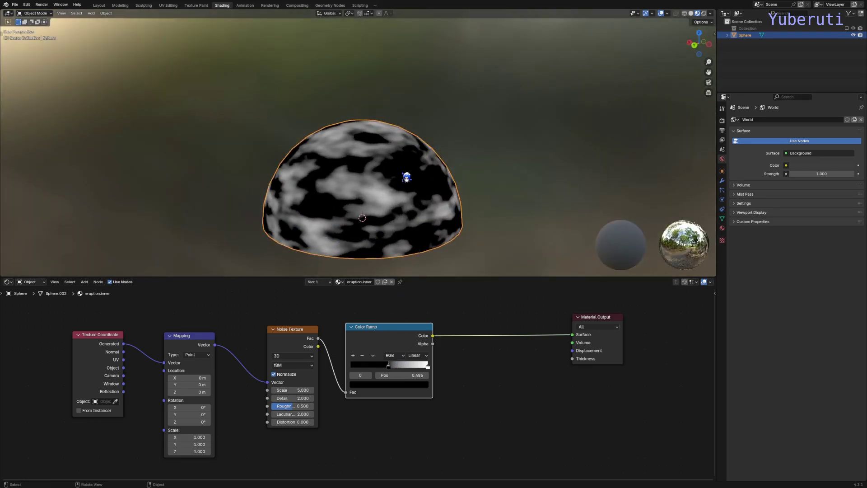
# Step: Shift the Color Ramp's black stop to about 0.473 and tuck the Noise Texture and Color Ramp closer to the Mapping node
pyautogui.moveTo(382, 230); pyautogui.dragTo(387, 222, button='middle')
pyautogui.moveTo(395, 368); pyautogui.dragTo(377, 348)
pyautogui.moveTo(293, 334); pyautogui.dragTo(258, 342)
pyautogui.moveTo(339, 340); pyautogui.dragTo(298, 349)
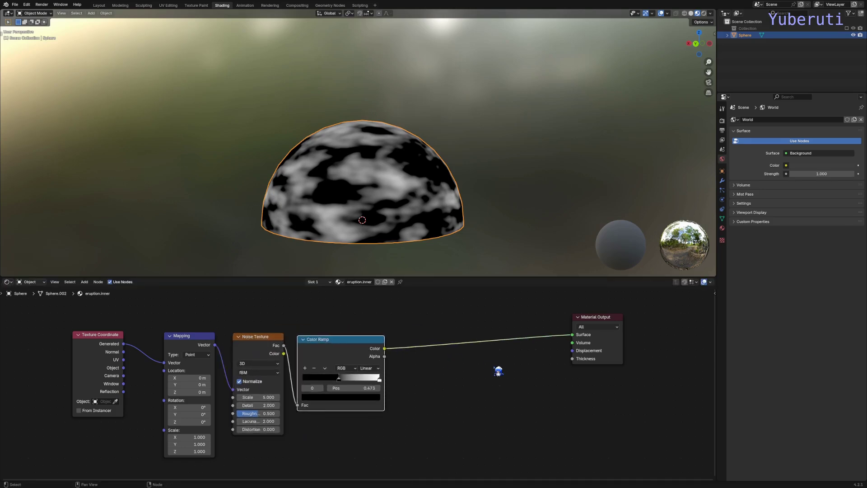
# Step: Make room before the Material Output and add an Emission node and a Transparent BSDF node
pyautogui.moveTo(596, 319); pyautogui.dragTo(691, 335)
pyautogui.hotkey('shift', 'a')
pyautogui.moveTo(495, 375)
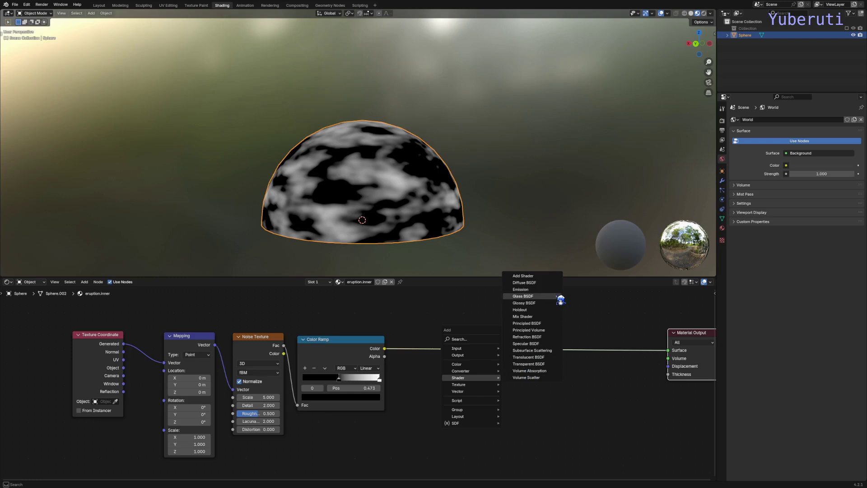
pyautogui.click(538, 296)
pyautogui.click(482, 424)
pyautogui.hotkey('shift', 'a')
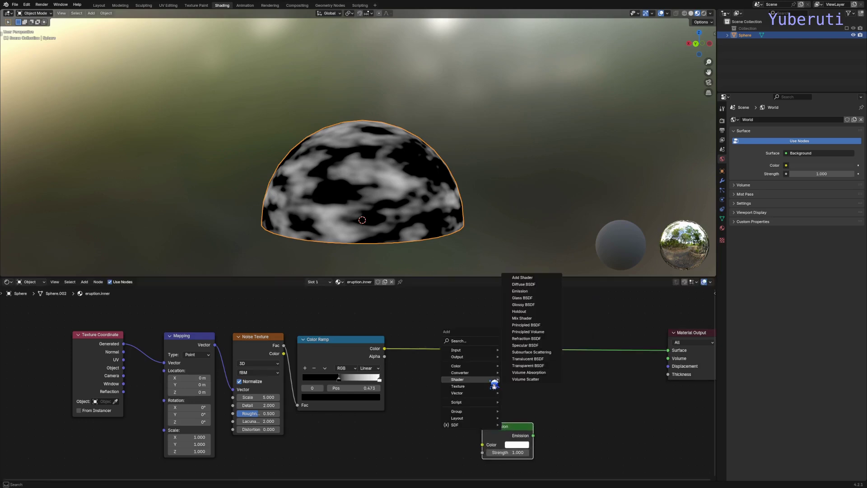
pyautogui.click(527, 365)
pyautogui.click(488, 384)
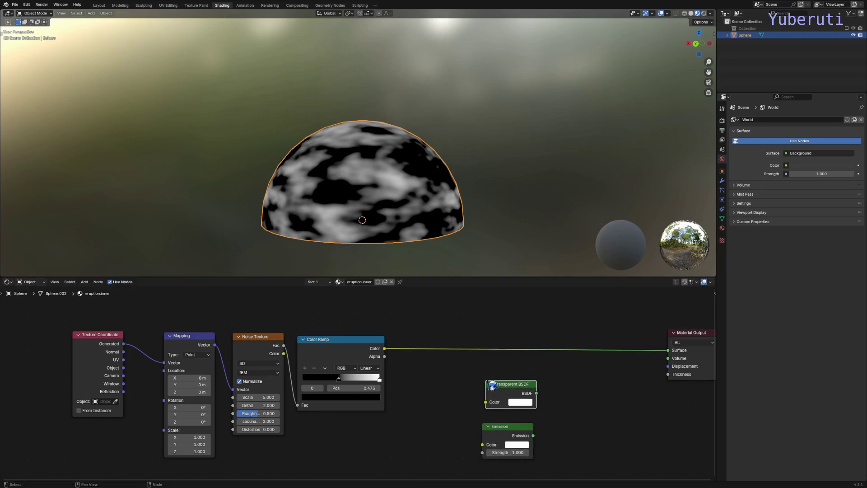
# Step: Add a Mix Shader, feeding the Transparent BSDF into its first shader input and the Emission into its second
pyautogui.hotkey('shift', 'a')
pyautogui.moveTo(591, 391)
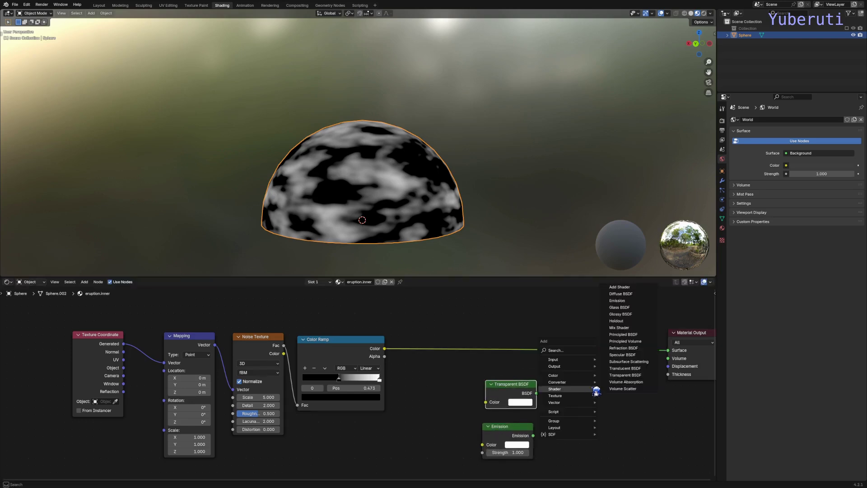
pyautogui.click(630, 328)
pyautogui.click(579, 389)
pyautogui.moveTo(536, 393); pyautogui.dragTo(577, 416)
pyautogui.moveTo(535, 436); pyautogui.dragTo(577, 424)
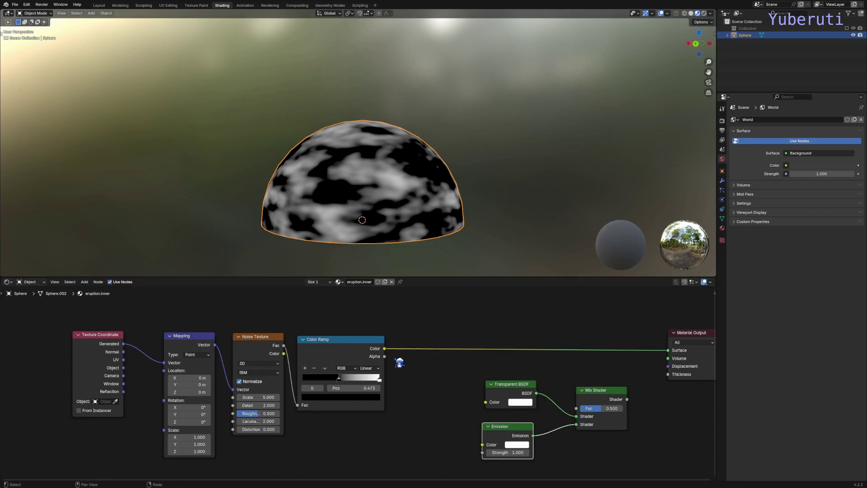
# Step: Link the Color Ramp's Color to the Mix Shader's Fac and its output to the material's Surface, and line up the shader nodes
pyautogui.moveTo(385, 349); pyautogui.dragTo(577, 408)
pyautogui.moveTo(627, 399); pyautogui.dragTo(668, 350)
pyautogui.moveTo(604, 349); pyautogui.dragTo(509, 437)
pyautogui.moveTo(503, 429); pyautogui.dragTo(502, 373)
pyautogui.click(502, 338)
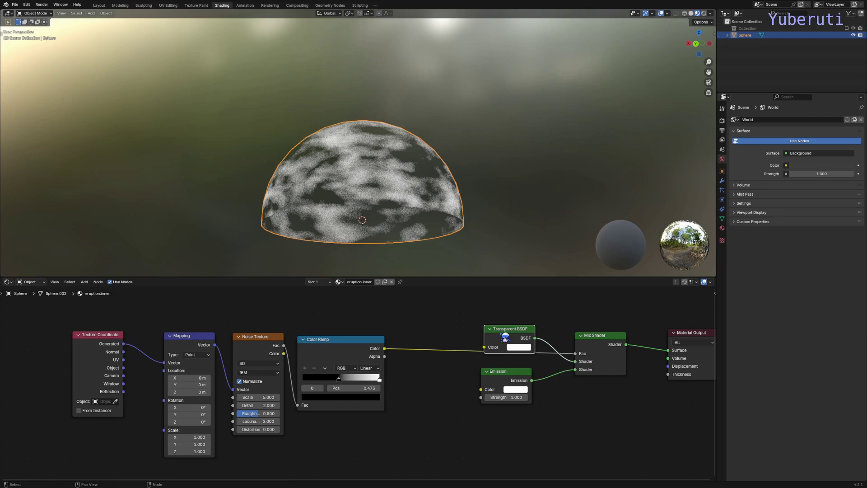
pyautogui.moveTo(505, 338); pyautogui.dragTo(500, 340)
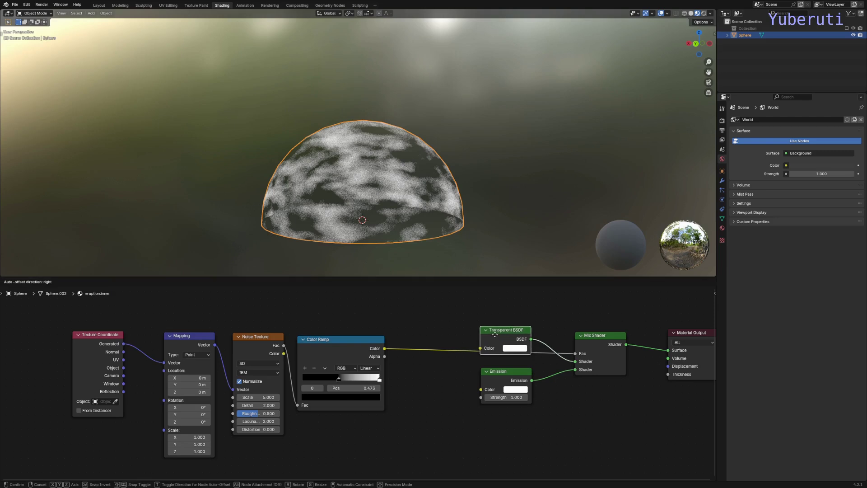
# Step: Set the eruption.inner material's Render Method to Blended and inspect the dome's transparency
pyautogui.click(723, 229)
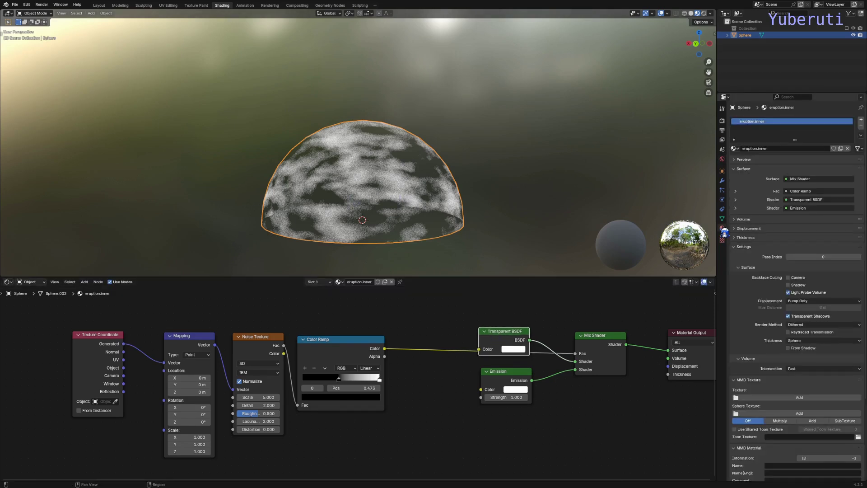
pyautogui.click(813, 325)
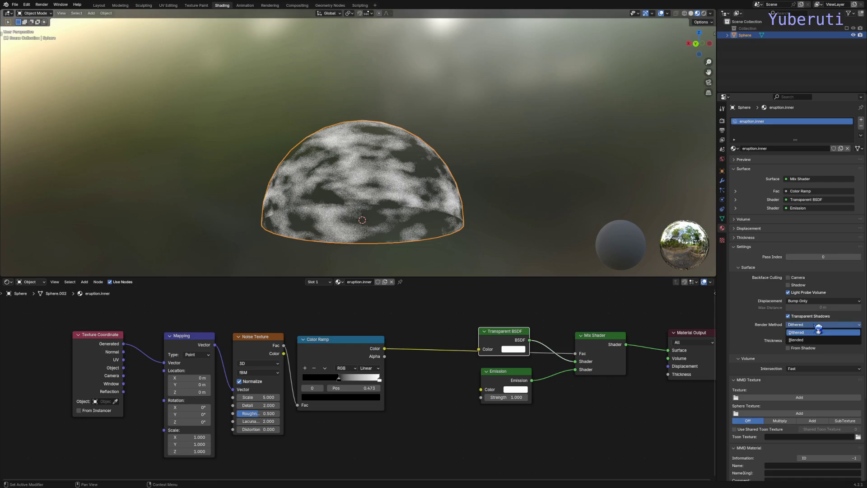
pyautogui.click(819, 344)
pyautogui.scroll(1, 375, 196)
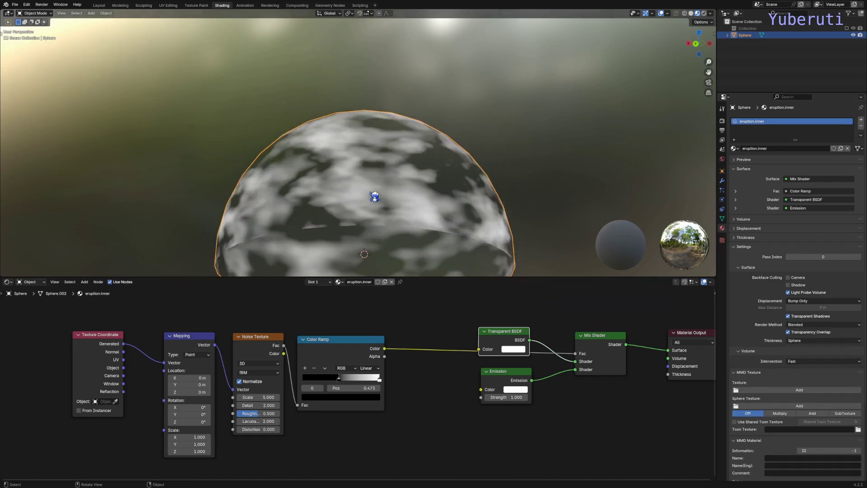
pyautogui.moveTo(365, 193); pyautogui.dragTo(324, 188, button='middle')
pyautogui.scroll(1, 323, 188)
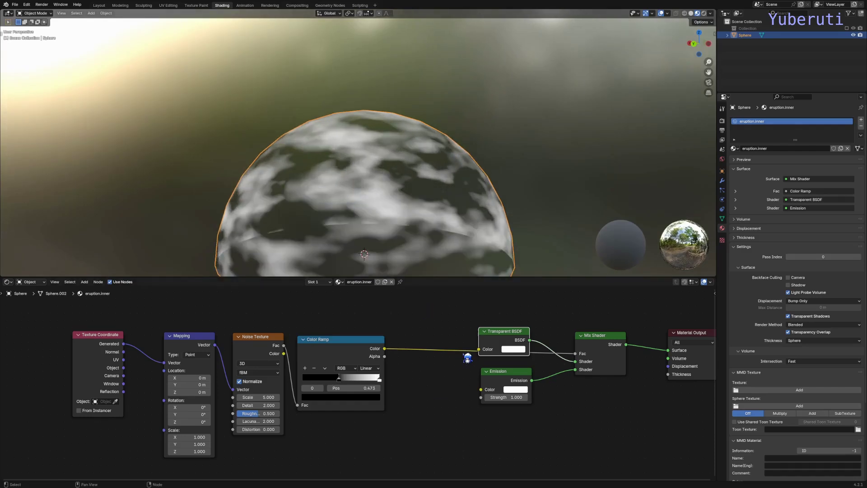
# Step: Add a second Color Ramp below the first and link its Color output to the Emission's Color
pyautogui.moveTo(422, 399); pyautogui.dragTo(427, 350, button='middle')
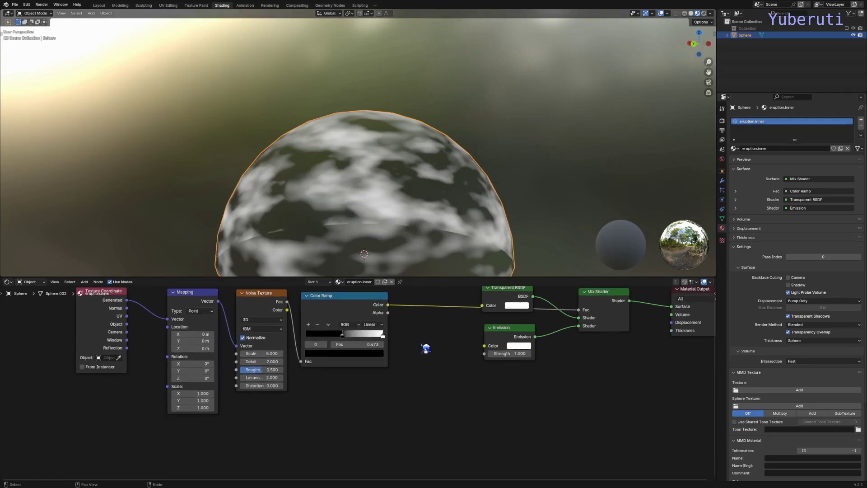
pyautogui.scroll(1, 424, 380)
pyautogui.hotkey('shift', 'a')
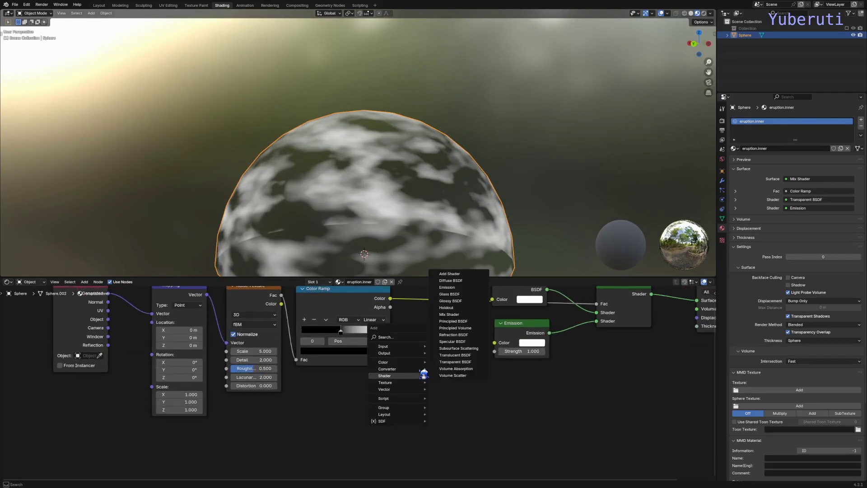
pyautogui.moveTo(423, 369)
pyautogui.click(474, 390)
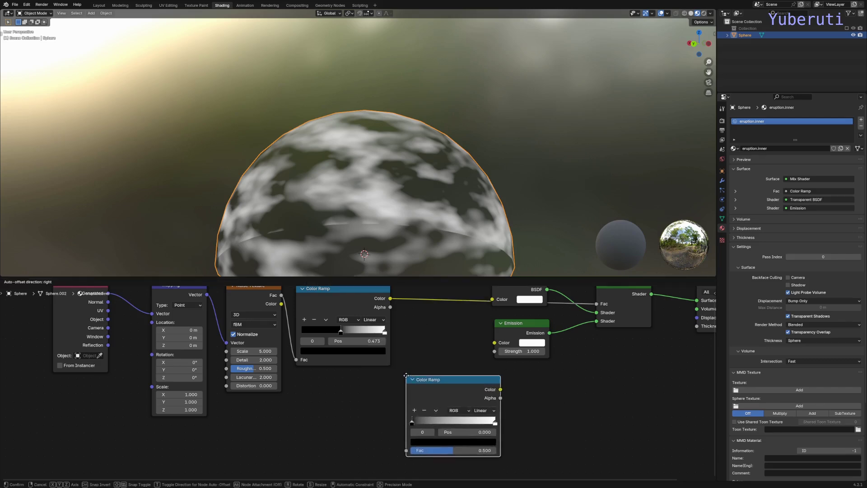
pyautogui.click(402, 376)
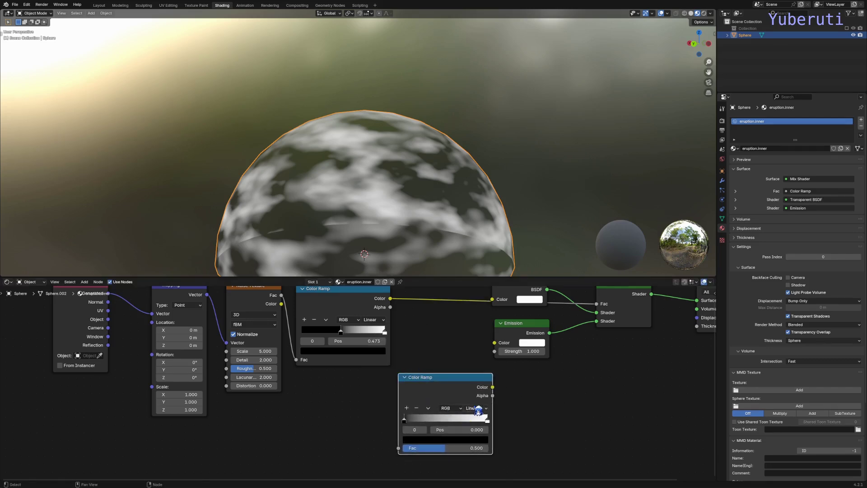
pyautogui.moveTo(493, 387); pyautogui.dragTo(495, 344)
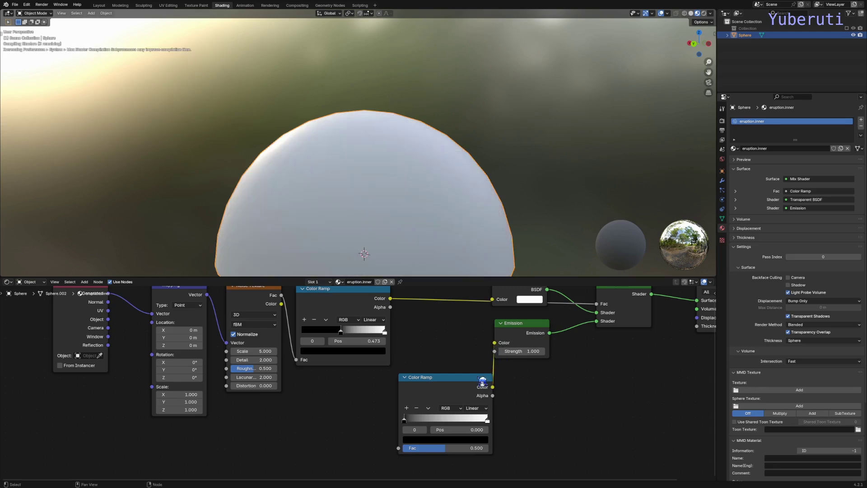
pyautogui.moveTo(461, 387); pyautogui.dragTo(450, 383)
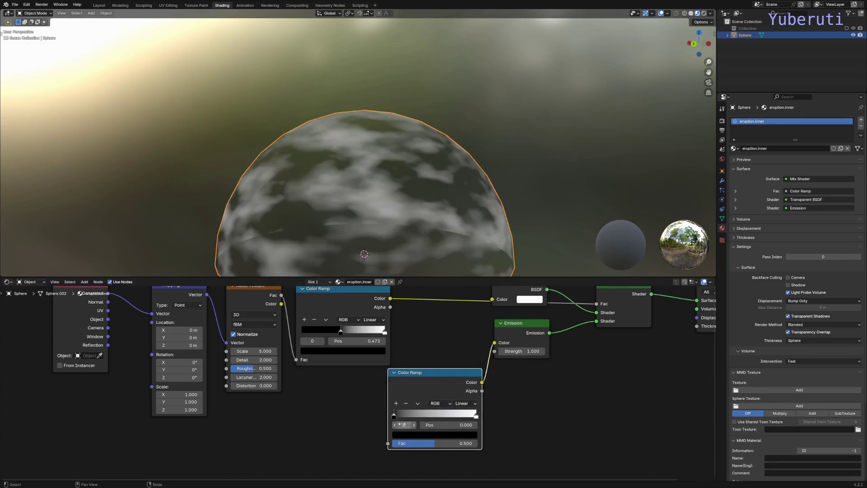
# Step: Color the second Color Ramp's first stop red with hue 0.003 and full saturation and value, and its last stop yellow
pyautogui.click(416, 434)
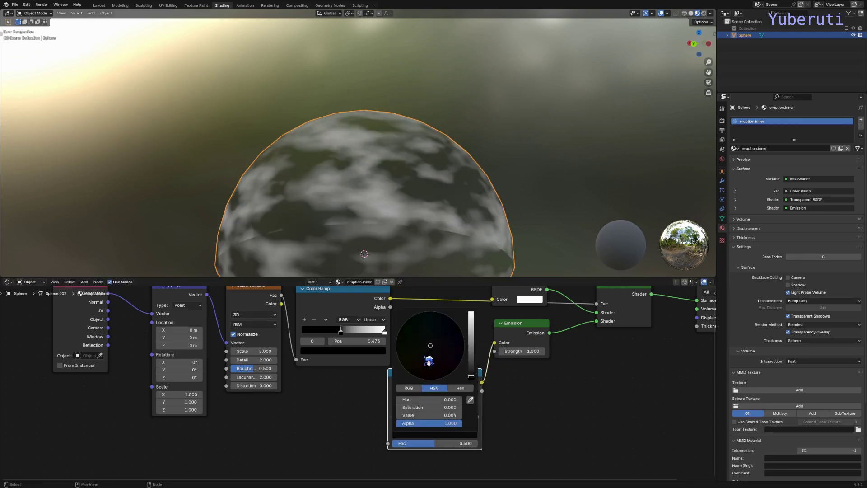
pyautogui.moveTo(429, 358)
pyautogui.mouseDown()
pyautogui.moveTo(432, 349)
pyautogui.moveTo(427, 379)
pyautogui.mouseUp()
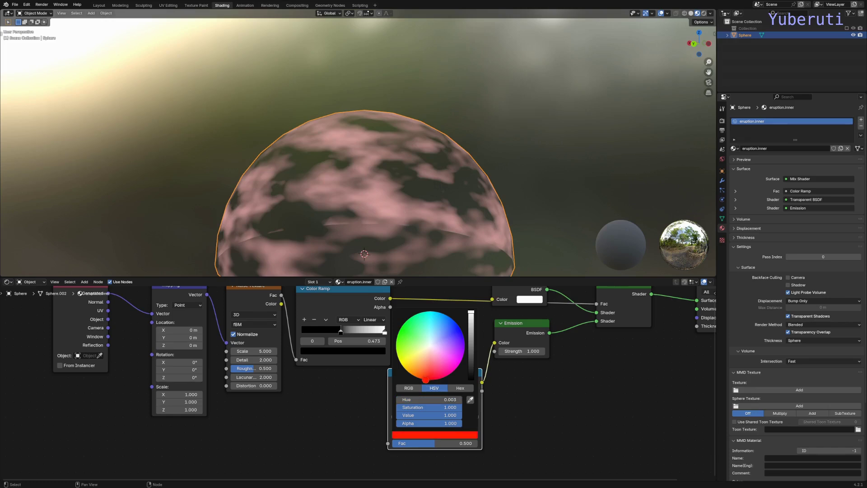
pyautogui.click(492, 419)
pyautogui.click(476, 416)
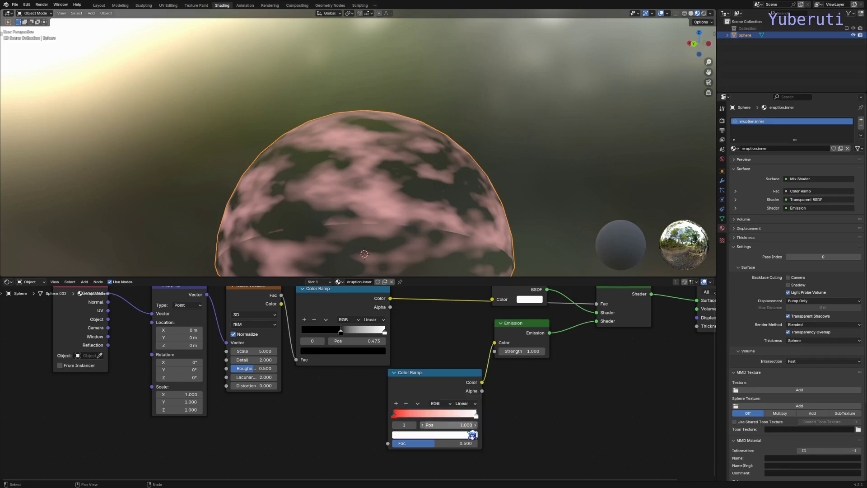
pyautogui.click(434, 434)
pyautogui.moveTo(430, 346); pyautogui.dragTo(408, 358)
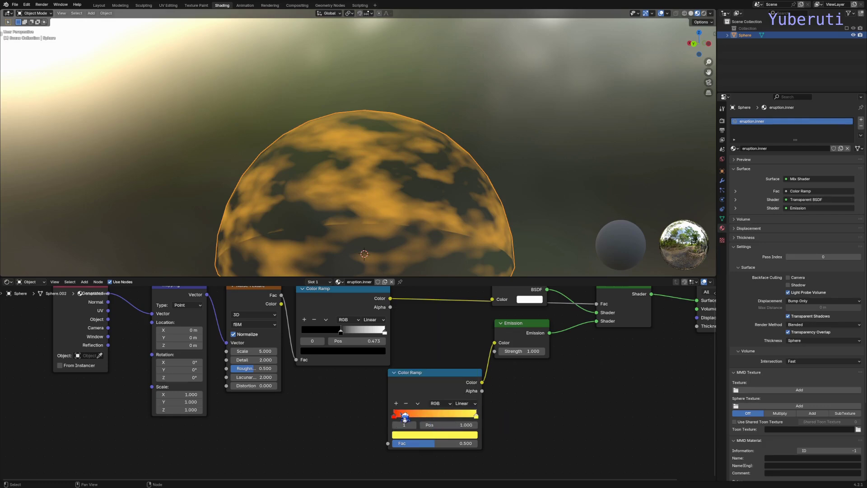
# Step: Add an orange middle stop at about 0.368 to the second Color Ramp and move its red stop to about 0.050
pyautogui.click(397, 403)
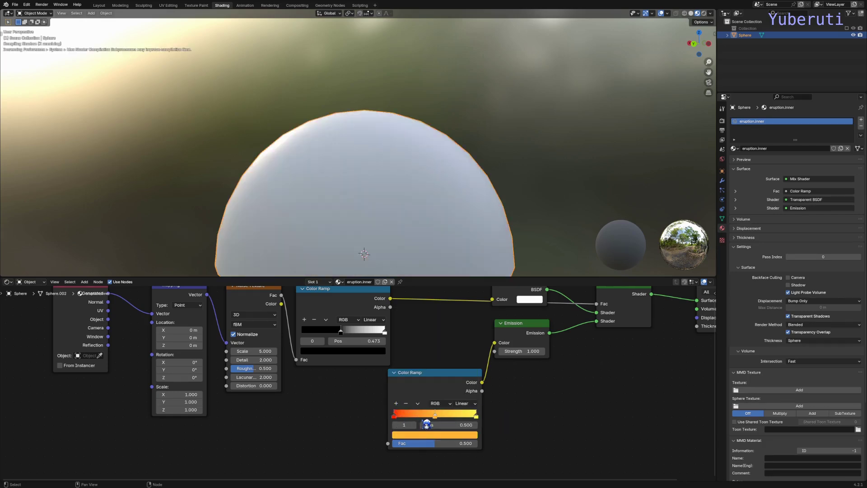
pyautogui.moveTo(436, 415); pyautogui.dragTo(429, 420)
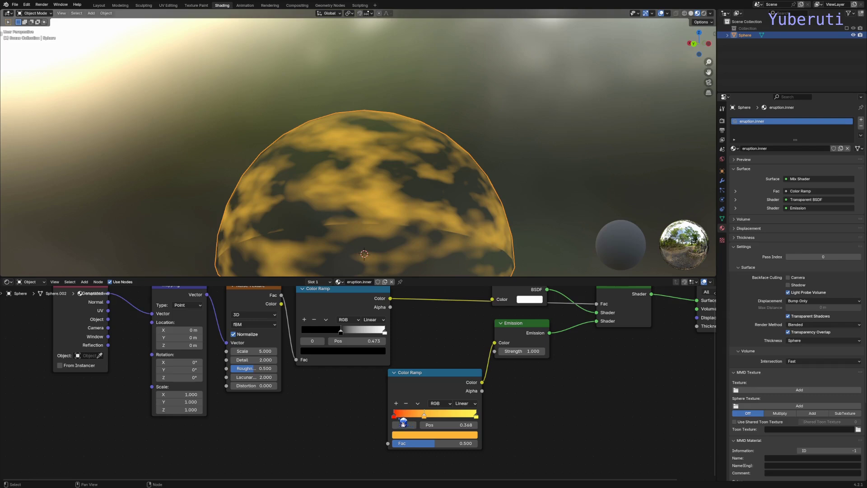
pyautogui.moveTo(396, 414); pyautogui.dragTo(411, 388)
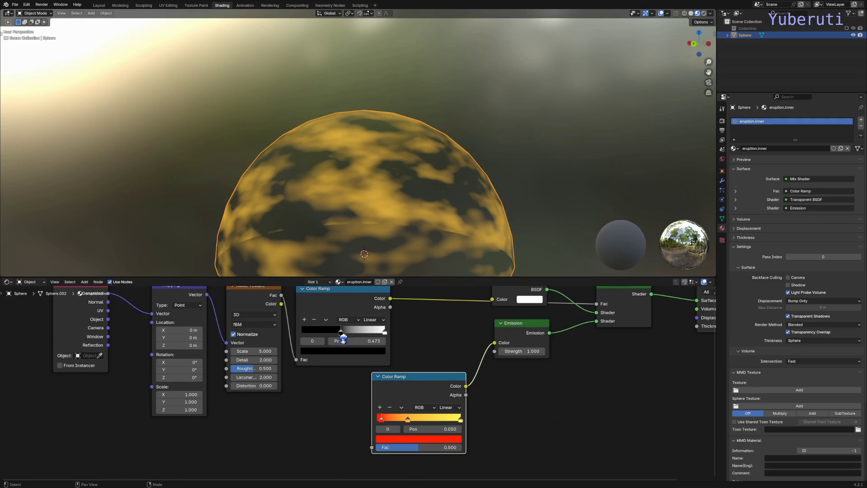
# Step: Link the first Color Ramp's Color to the second Color Ramp's Fac and place the second ramp directly beneath the first
pyautogui.scroll(-2, 335, 335)
pyautogui.moveTo(324, 322); pyautogui.dragTo(319, 328, button='middle')
pyautogui.moveTo(307, 310); pyautogui.dragTo(302, 308)
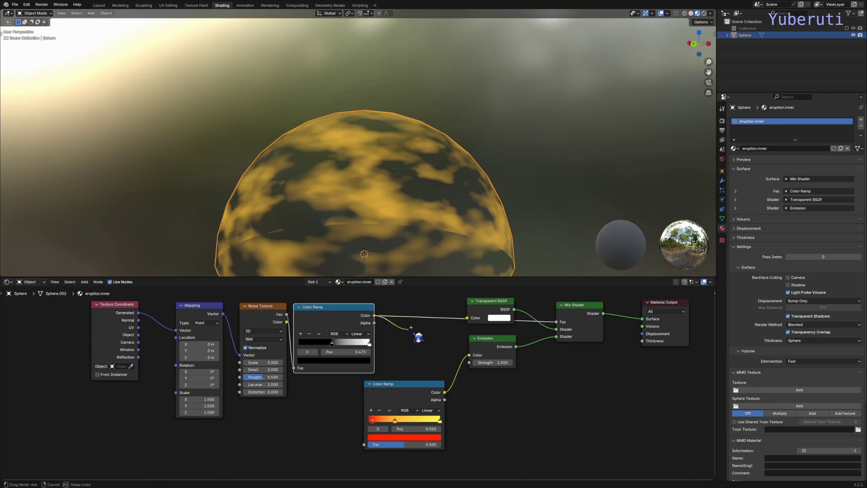
pyautogui.moveTo(374, 316); pyautogui.dragTo(364, 450)
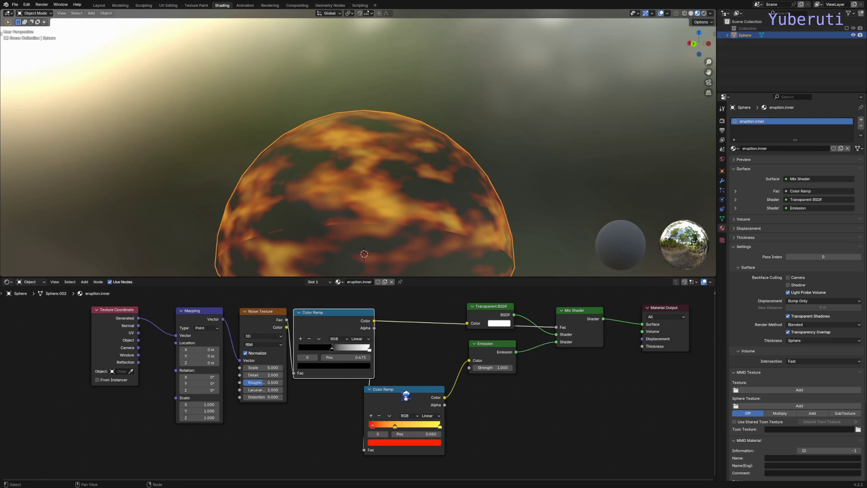
pyautogui.moveTo(406, 396); pyautogui.dragTo(335, 397)
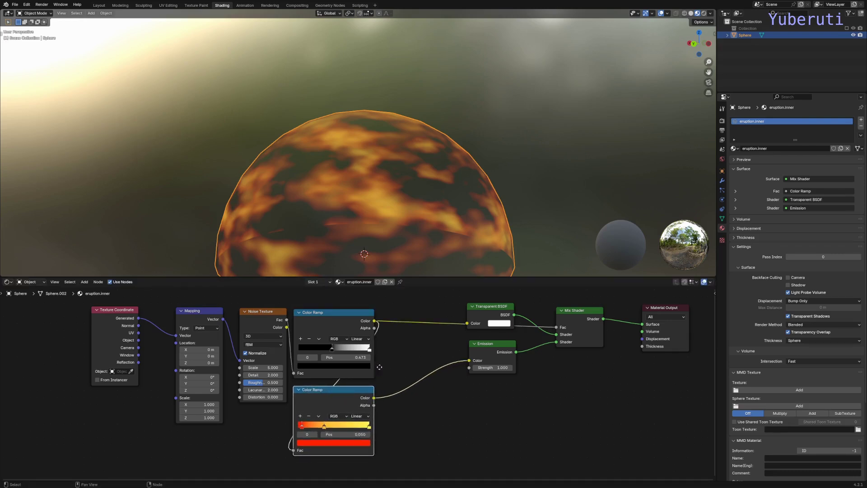
# Step: Move the second Color Ramp's orange middle stop to position about 0.418 after inspecting the dome's fiery pattern
pyautogui.scroll(1, 380, 367)
pyautogui.scroll(-1, 414, 209)
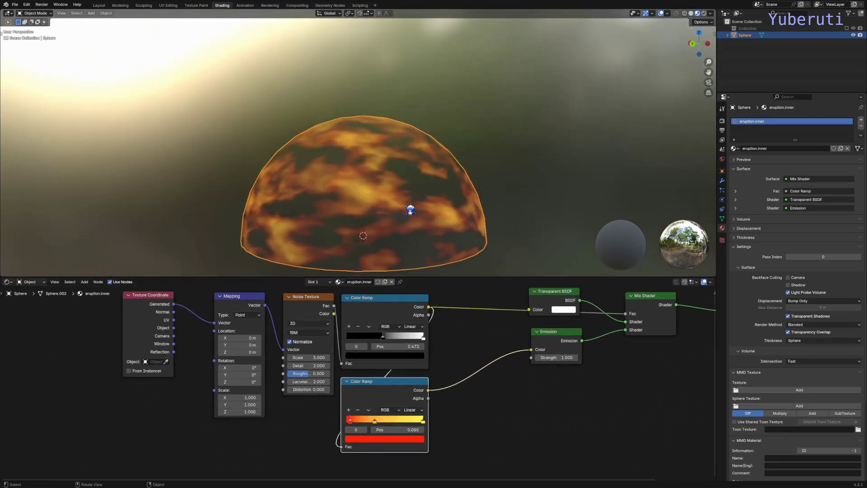
pyautogui.scroll(1, 410, 210)
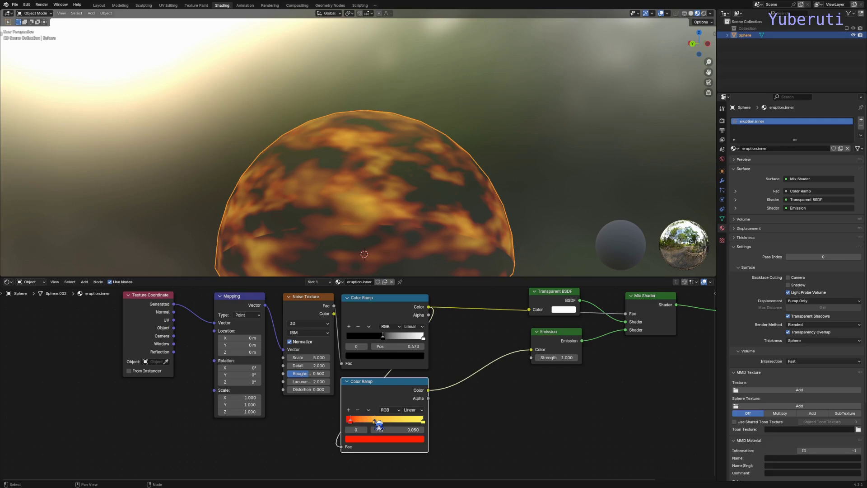
pyautogui.moveTo(375, 420); pyautogui.dragTo(380, 421)
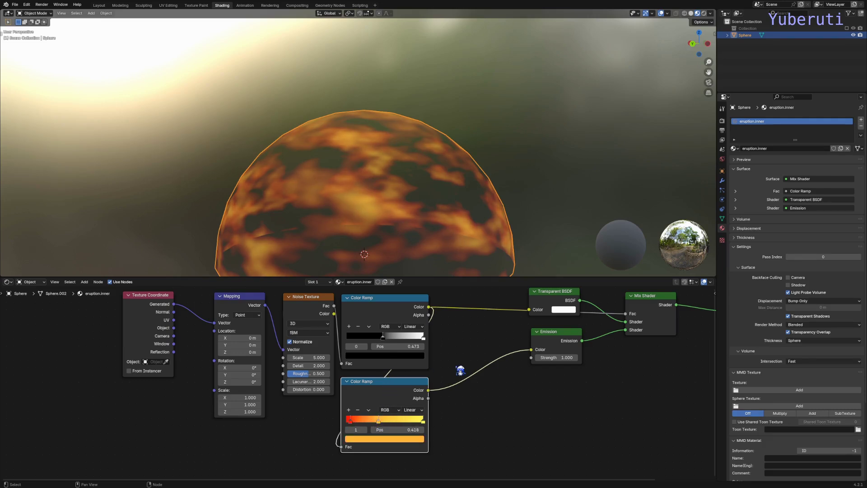
# Step: Set the scene's color management View Transform to Standard in the render settings
pyautogui.click(722, 121)
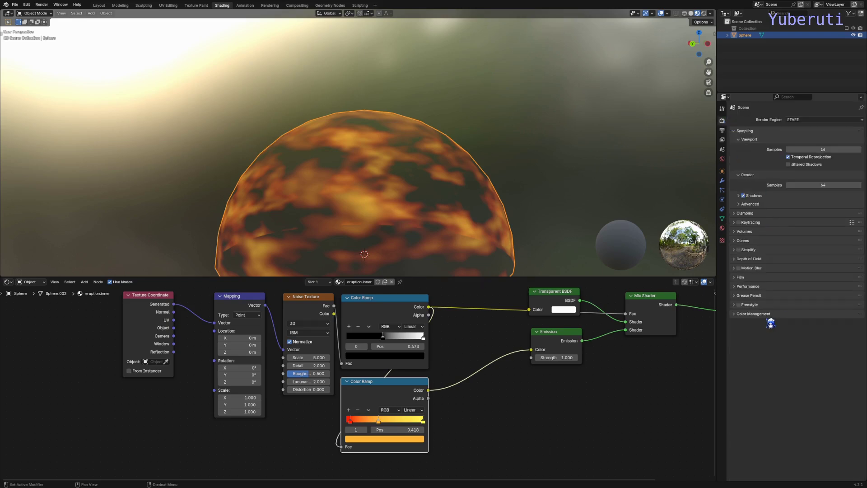
pyautogui.click(741, 315)
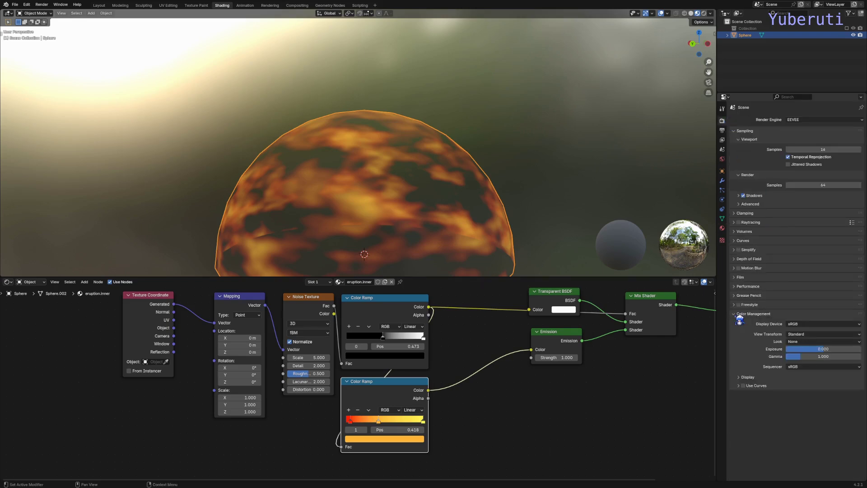
pyautogui.click(810, 337)
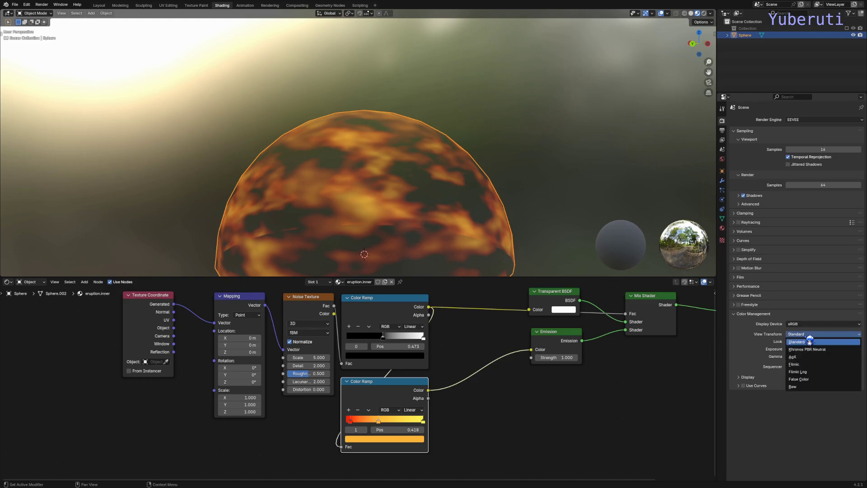
pyautogui.click(817, 343)
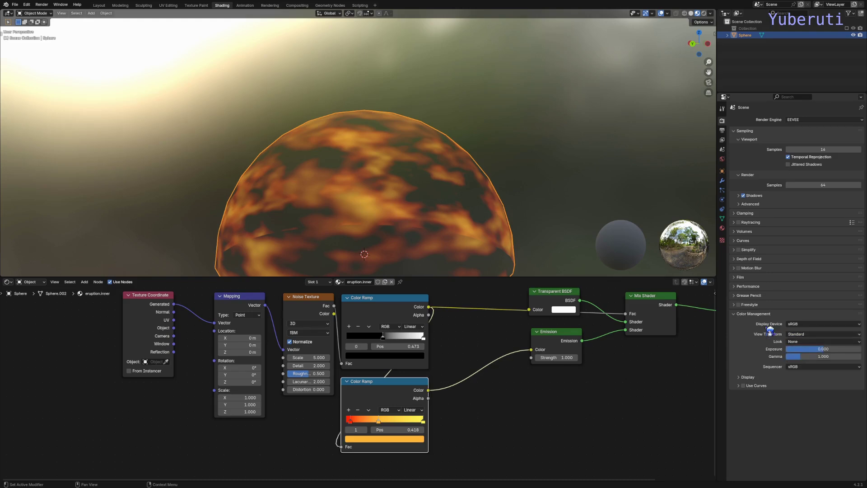
# Step: Switch the color management View Transform to AgX for comparison and return it to Standard
pyautogui.click(738, 316)
pyautogui.scroll(-5, 429, 223)
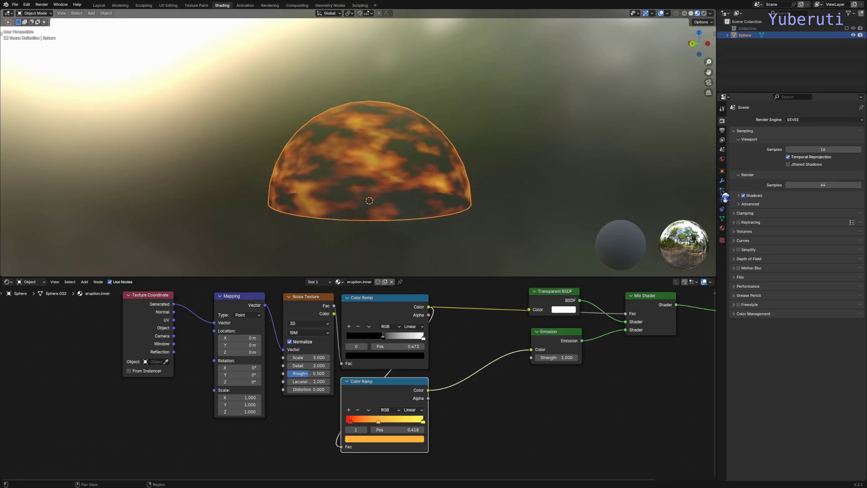
pyautogui.click(746, 314)
pyautogui.click(815, 334)
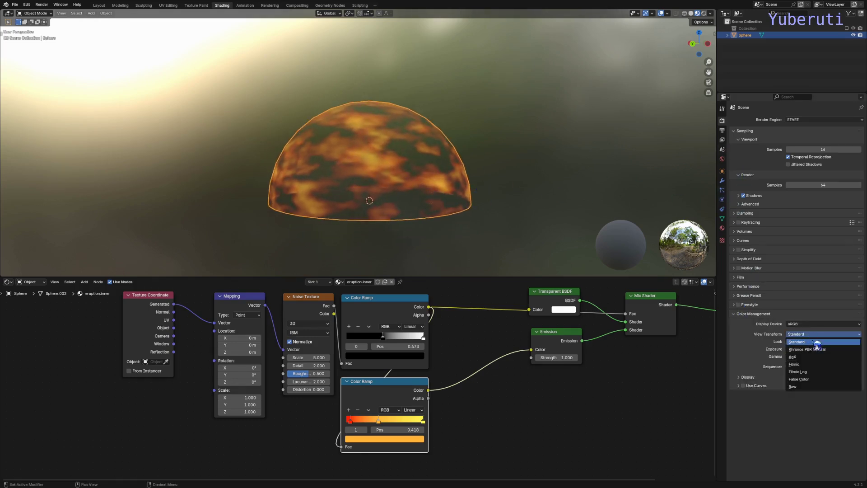
pyautogui.click(815, 357)
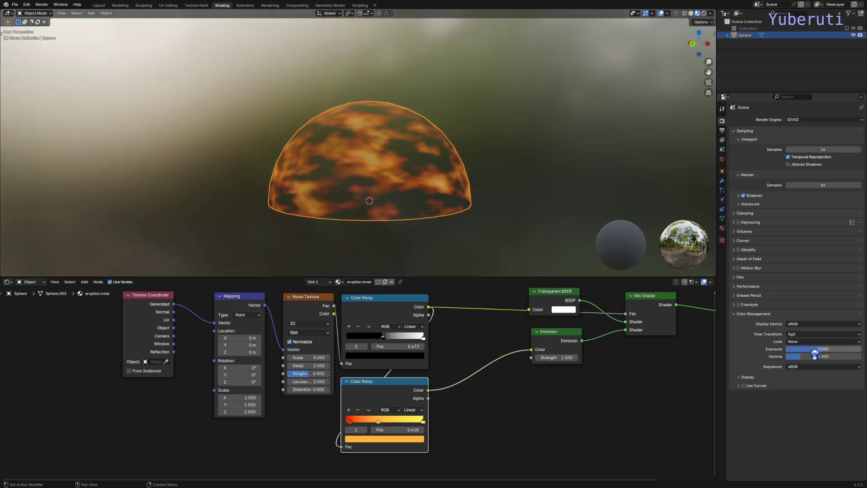
pyautogui.click(806, 334)
pyautogui.click(808, 336)
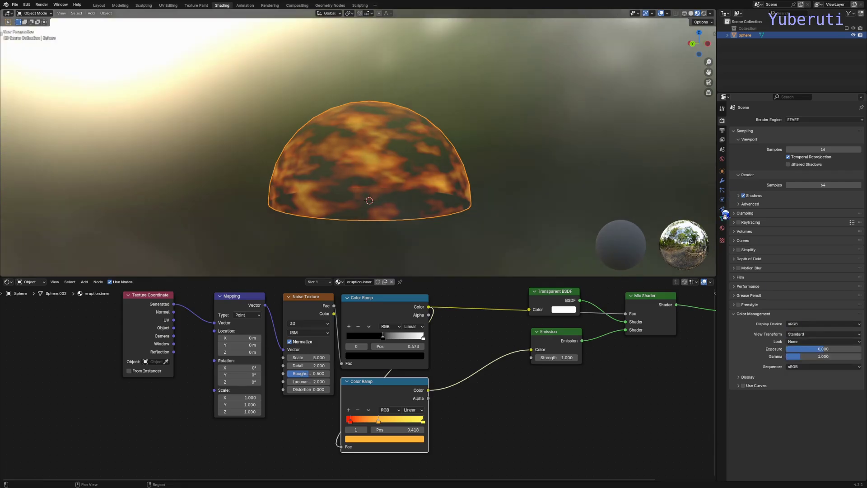
# Step: Display the eruption.inner material's properties and raise its Emission node's strength to 2.600
pyautogui.click(723, 228)
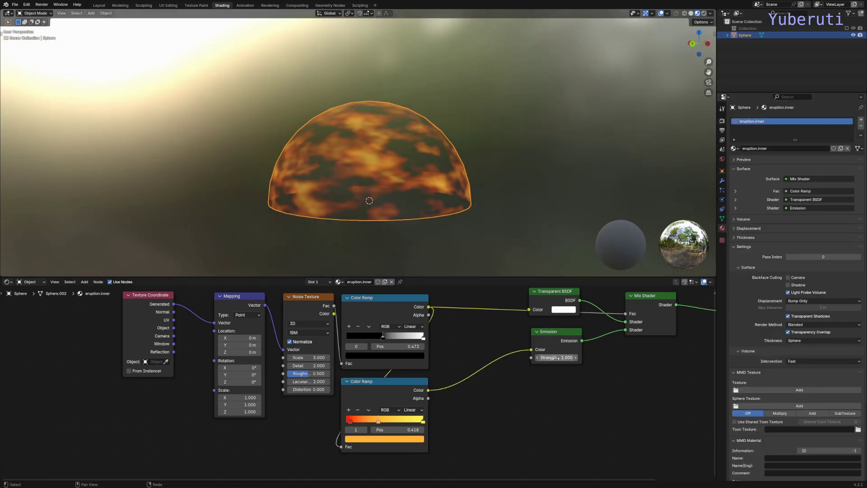
pyautogui.moveTo(556, 358); pyautogui.dragTo(592, 358)
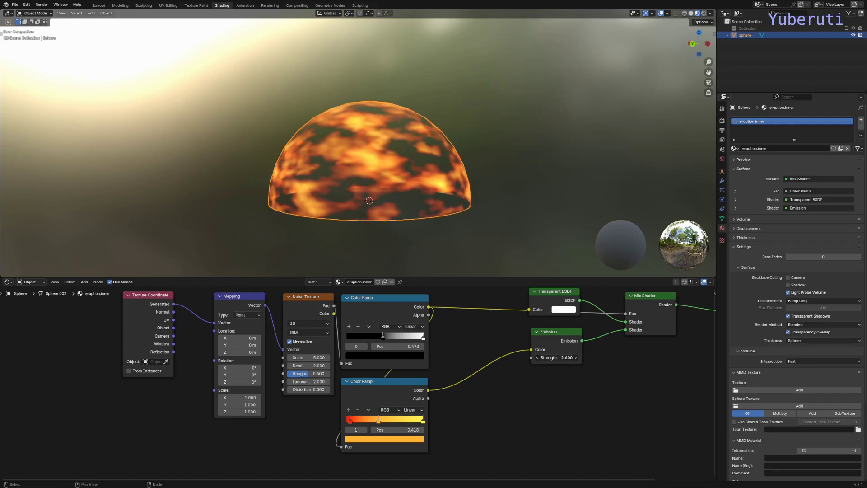
pyautogui.scroll(2, 397, 210)
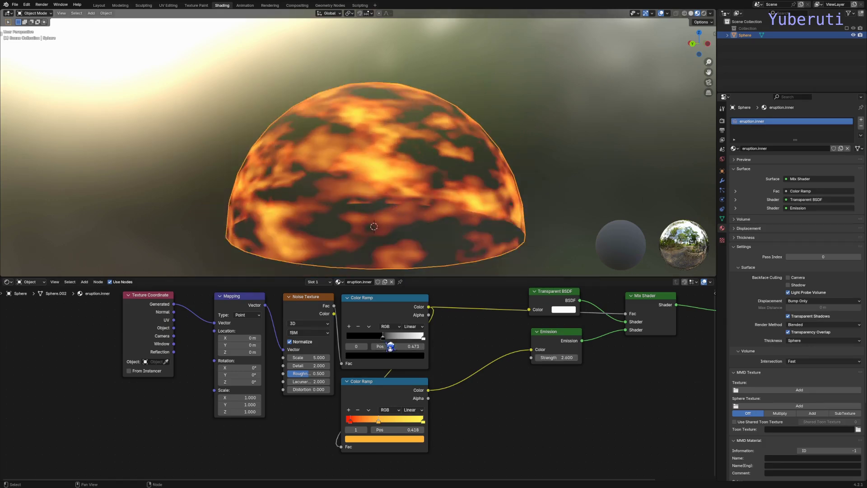
# Step: Shift the first Color Ramp's white stop slightly inward and move its black stop to about 0.436
pyautogui.moveTo(424, 337); pyautogui.dragTo(386, 342)
pyautogui.scroll(-3, 397, 155)
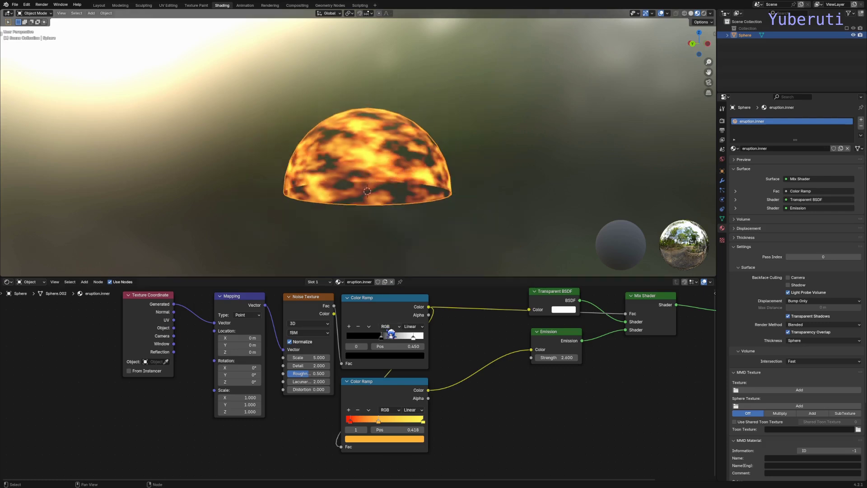
pyautogui.moveTo(386, 340); pyautogui.dragTo(383, 342)
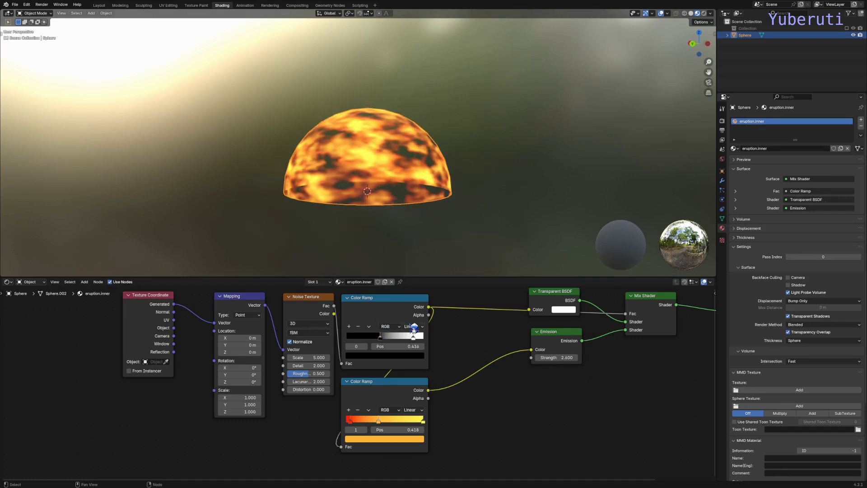
pyautogui.scroll(-1, 413, 333)
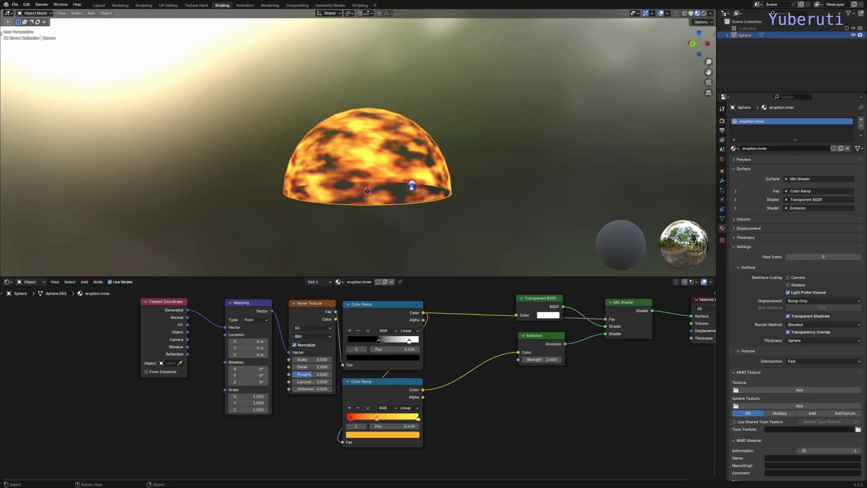
pyautogui.moveTo(412, 186); pyautogui.dragTo(422, 174, button='middle')
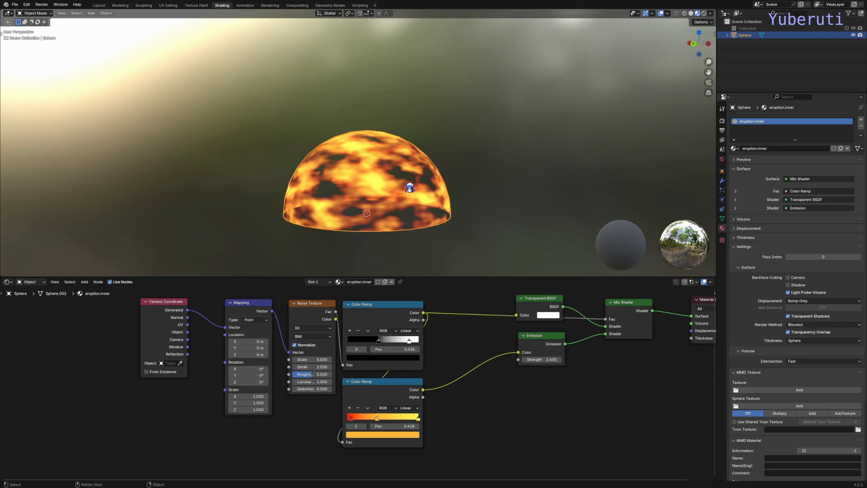
pyautogui.hotkey('shift', 'd')
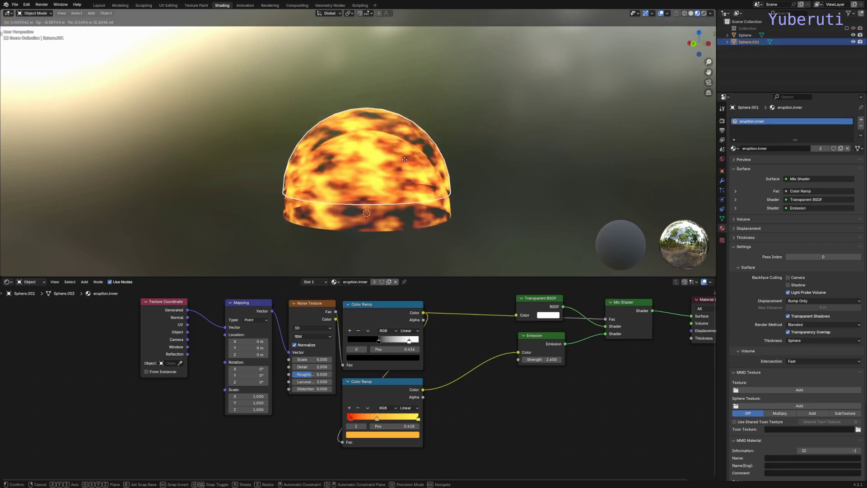
pyautogui.click(409, 165)
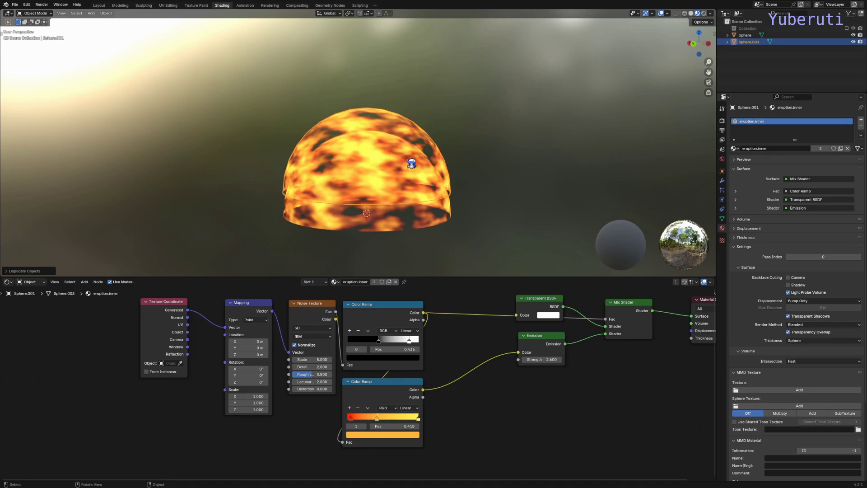
pyautogui.hotkey('ctrl', 'z')
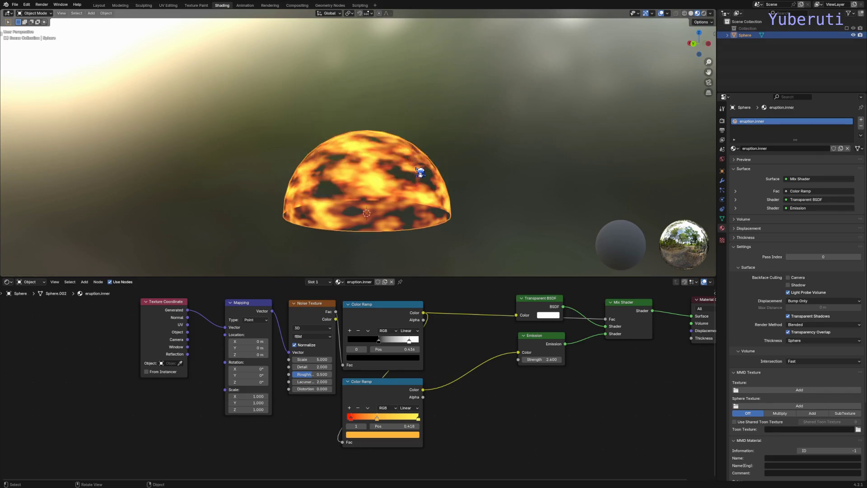
# Step: Duplicate the dome in place and scale the copy up slightly so it encloses the original
pyautogui.hotkey('shift', 'd')
pyautogui.rightClick(436, 144)
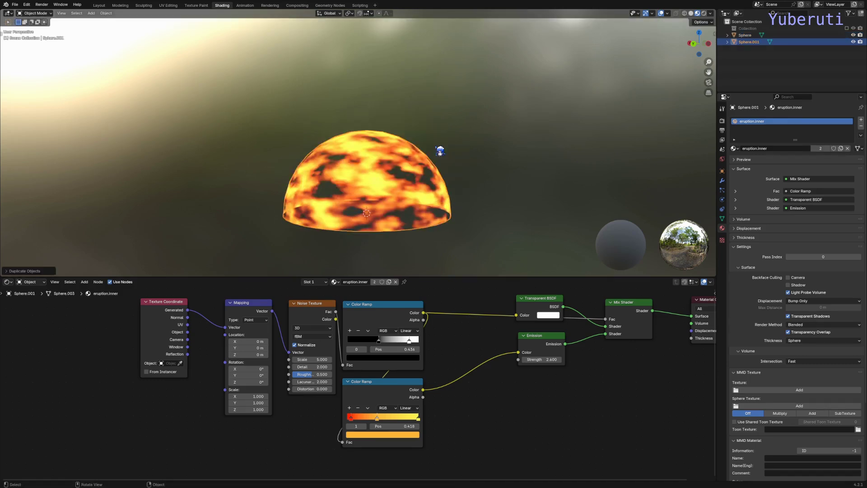
pyautogui.press('s')
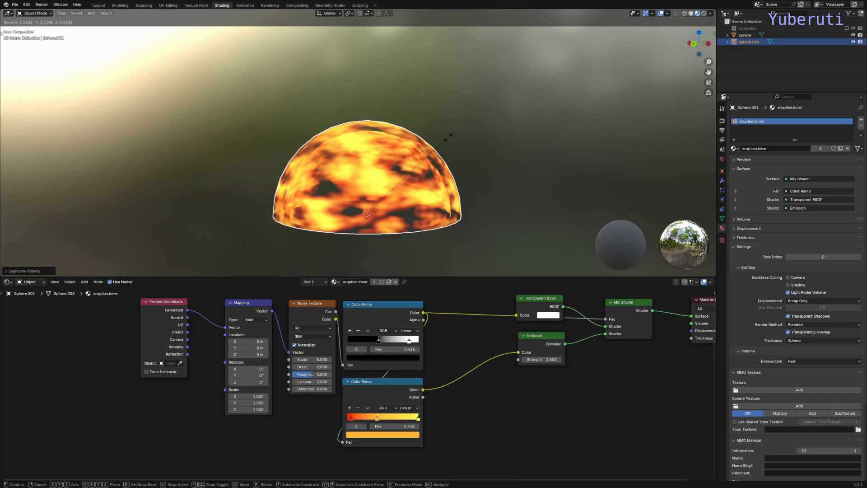
pyautogui.click(449, 138)
pyautogui.press('s')
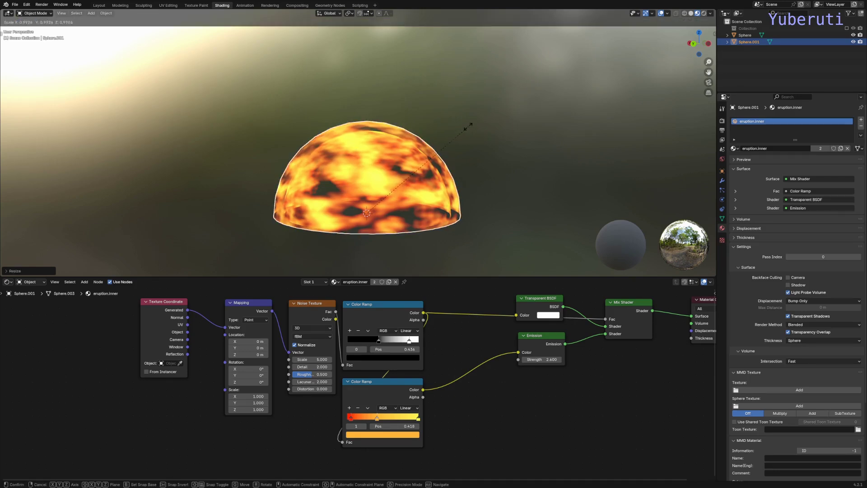
pyautogui.click(472, 134)
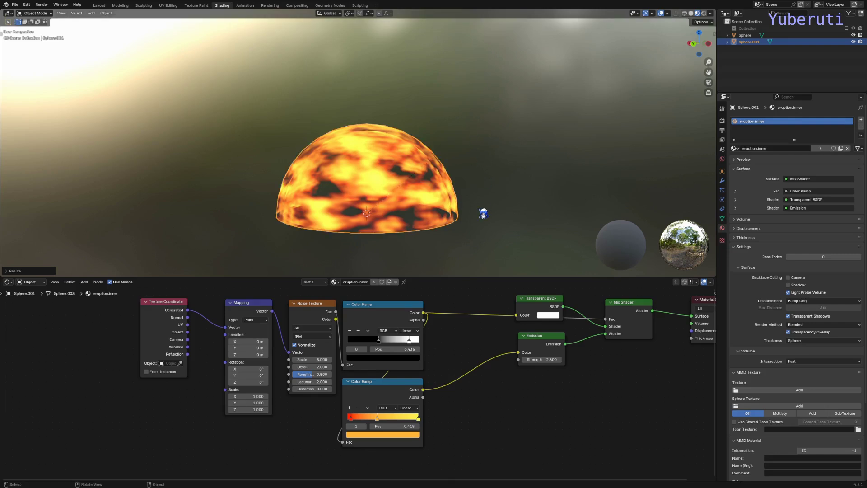
# Step: Give the larger duplicate dome its own independent copy of the eruption.inner material
pyautogui.scroll(-3, 542, 406)
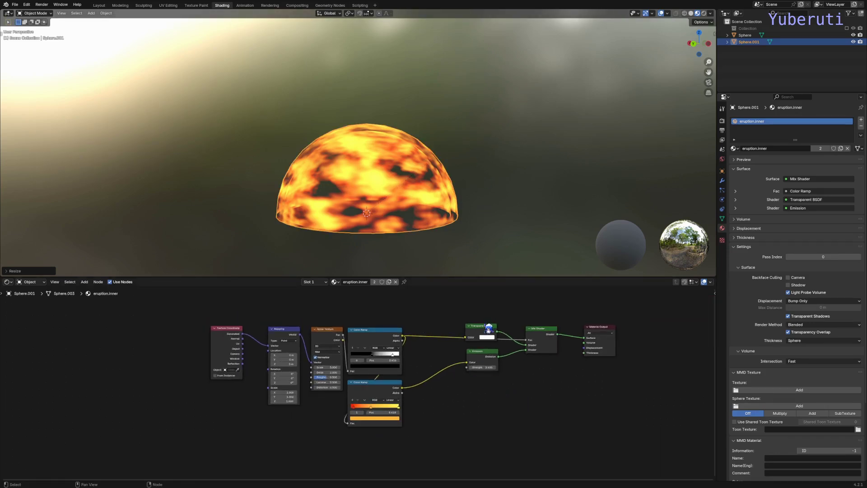
pyautogui.moveTo(484, 326); pyautogui.dragTo(486, 328)
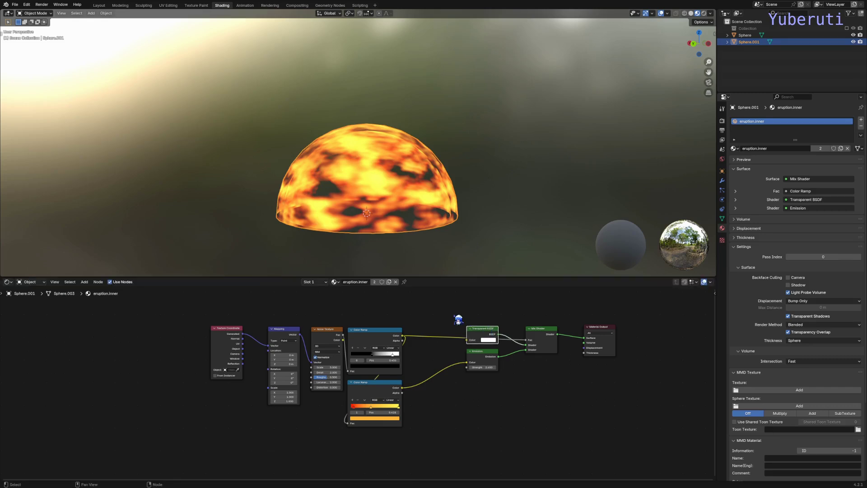
pyautogui.click(389, 282)
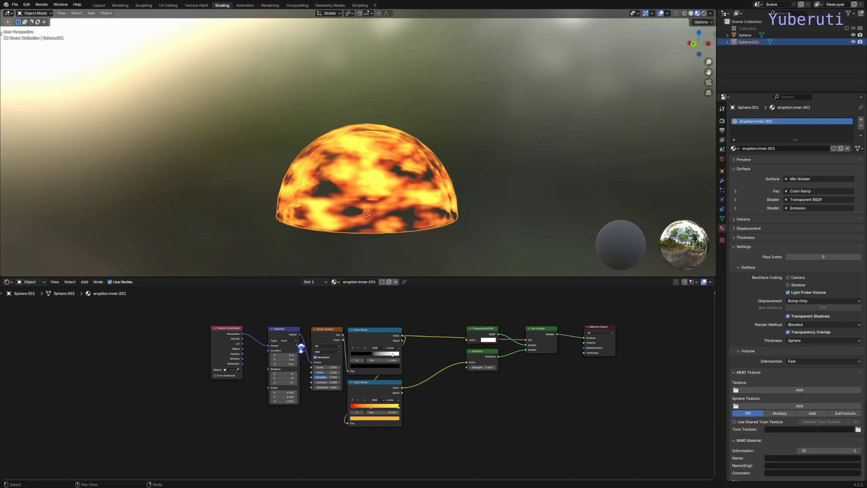
# Step: Spread the Texture Coordinate, Mapping and Noise Texture nodes farther away from the Color Ramps to make room
pyautogui.moveTo(237, 336); pyautogui.dragTo(186, 336)
pyautogui.moveTo(272, 333); pyautogui.dragTo(228, 332)
pyautogui.moveTo(325, 329); pyautogui.dragTo(293, 376)
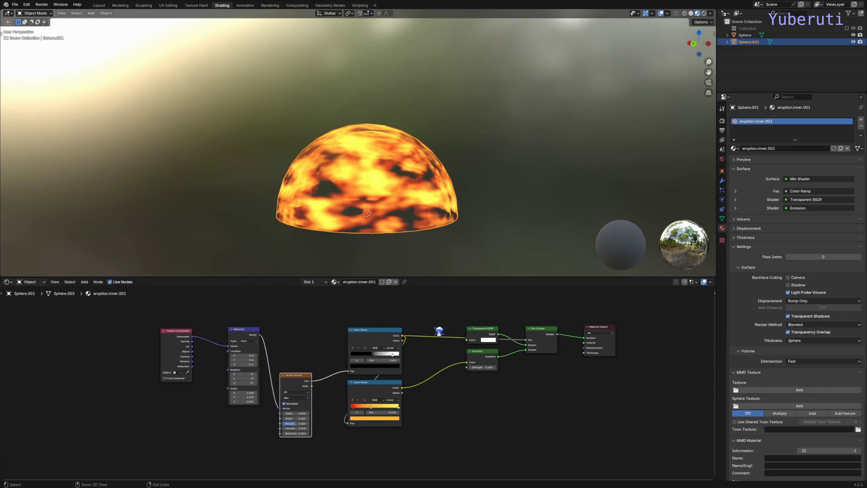
# Step: Cut the first Color Ramp's link to the Mix Shader's Fac and regroup both ramps beside the Noise Texture node
pyautogui.keyDown('ctrl'); pyautogui.moveTo(424, 355); pyautogui.dragTo(423, 359, button='right'); pyautogui.keyUp('ctrl')
pyautogui.moveTo(370, 323); pyautogui.dragTo(417, 404)
pyautogui.scroll(3, 397, 215)
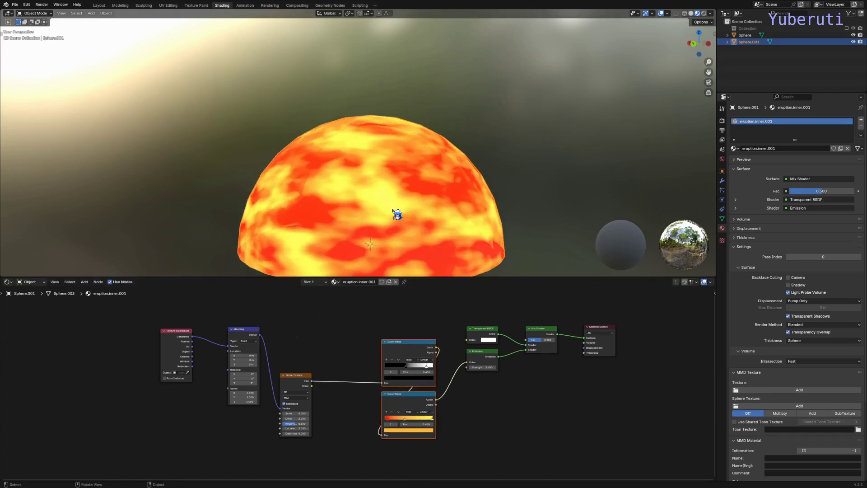
pyautogui.keyDown('shift'); pyautogui.moveTo(397, 209); pyautogui.dragTo(393, 184, button='middle'); pyautogui.keyUp('shift')
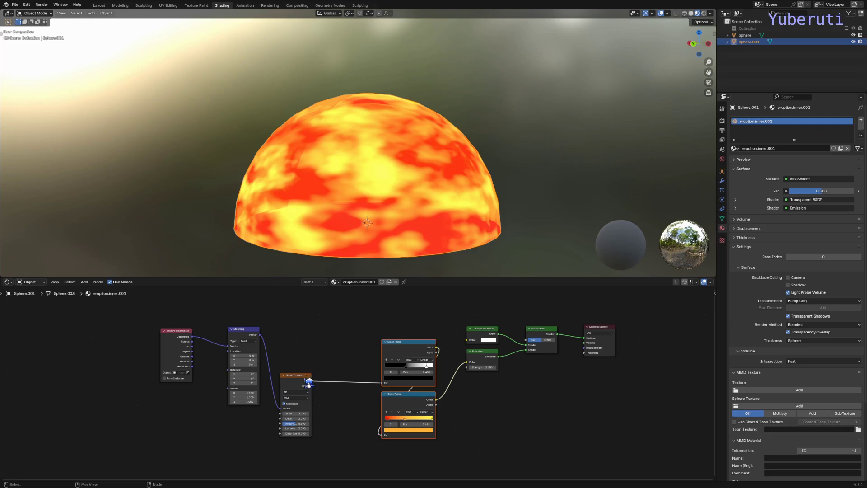
pyautogui.moveTo(303, 379); pyautogui.dragTo(354, 381)
# Step: Add a Wave Texture above the Noise Texture, fed by the Mapping Vector, and link its Color to the Mix Shader's Fac
pyautogui.hotkey('shift', 'a')
pyautogui.moveTo(315, 319)
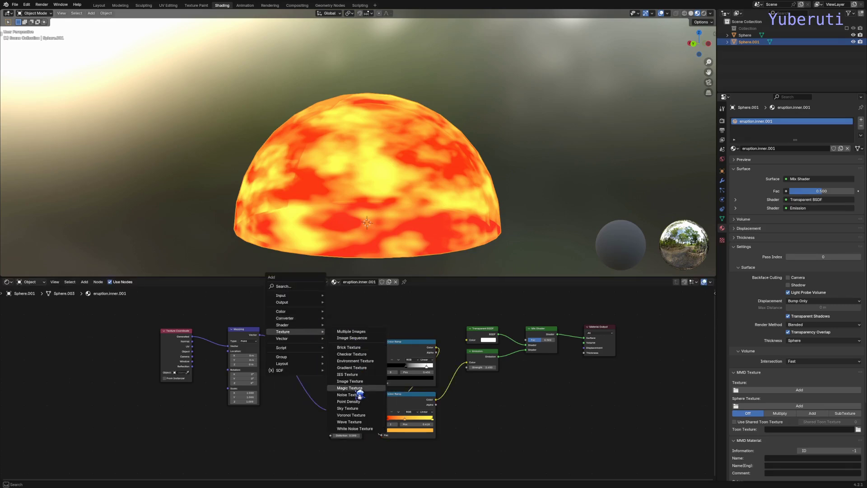
pyautogui.click(357, 422)
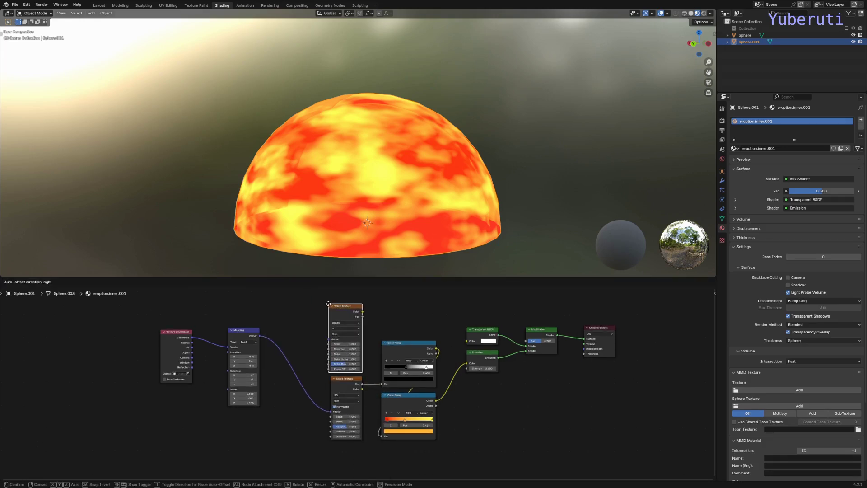
pyautogui.click(328, 303)
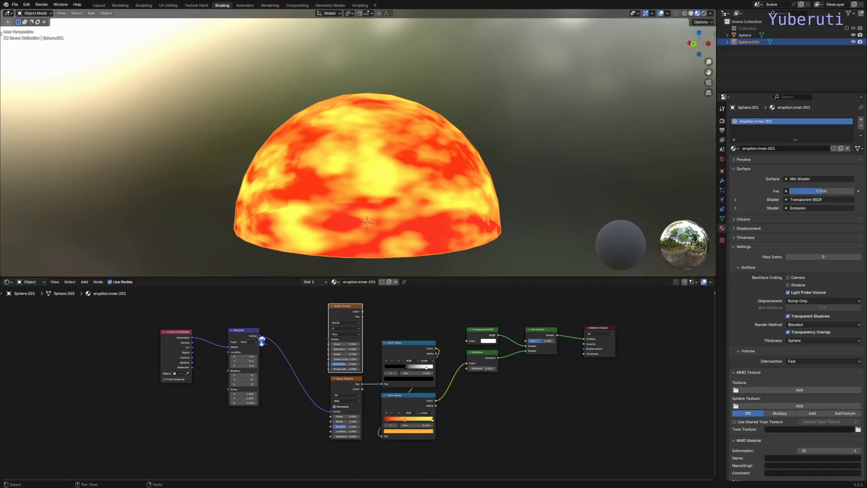
pyautogui.moveTo(261, 336); pyautogui.dragTo(526, 341)
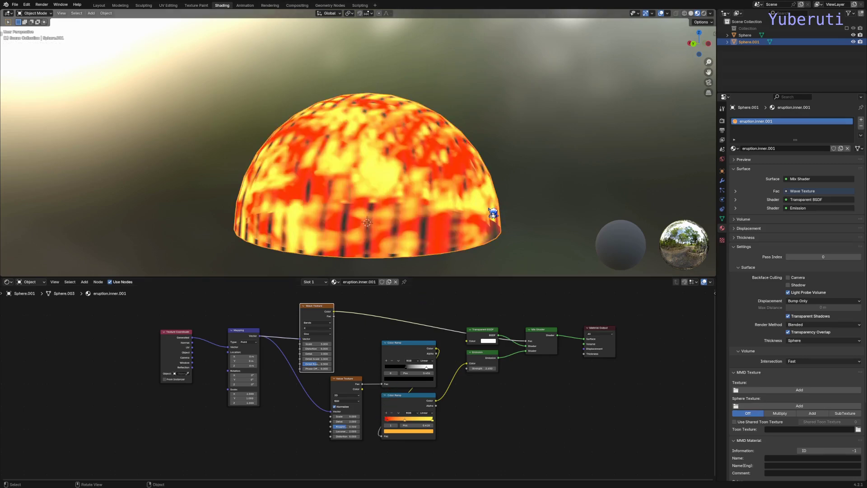
# Step: Hide the original inner dome and cut the second Color Ramp's link to the Emission Color on the outer dome
pyautogui.click(853, 35)
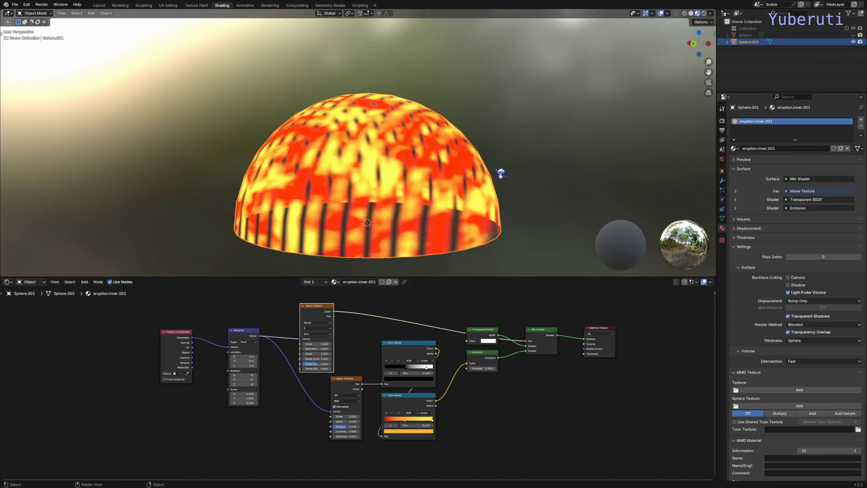
pyautogui.moveTo(433, 185); pyautogui.dragTo(379, 188, button='middle')
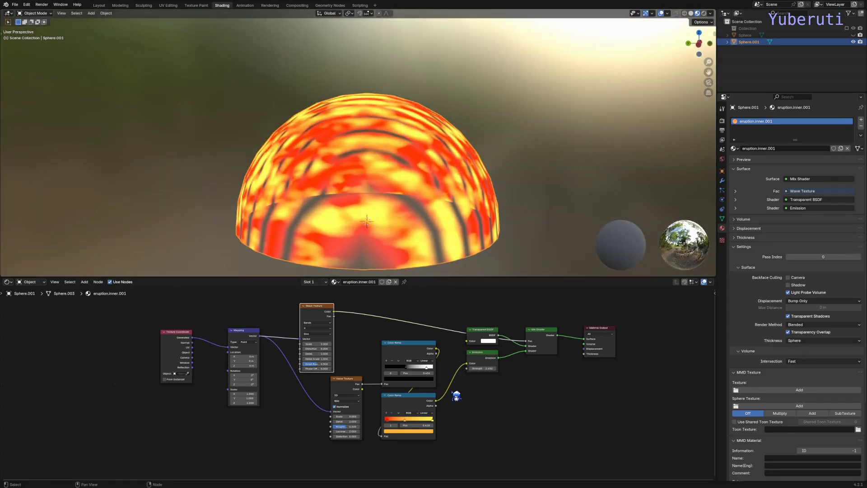
pyautogui.keyDown('ctrl'); pyautogui.moveTo(450, 374); pyautogui.dragTo(451, 382, button='right'); pyautogui.keyUp('ctrl')
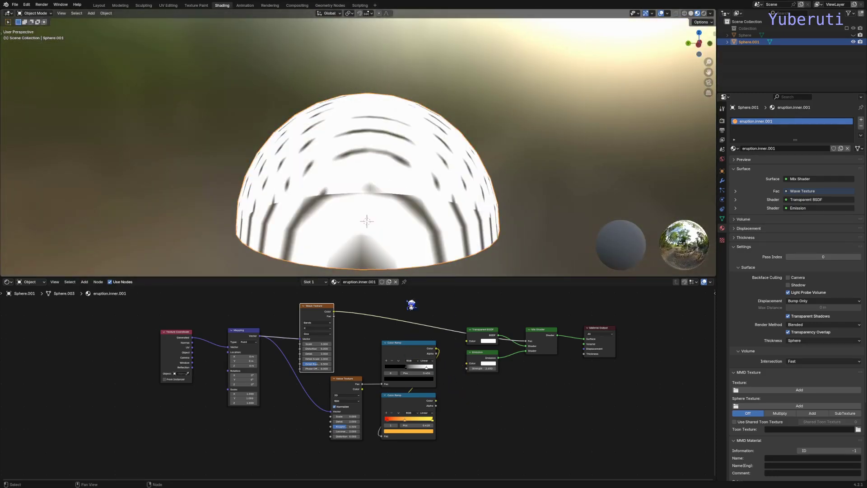
pyautogui.moveTo(333, 210); pyautogui.dragTo(409, 208, button='middle')
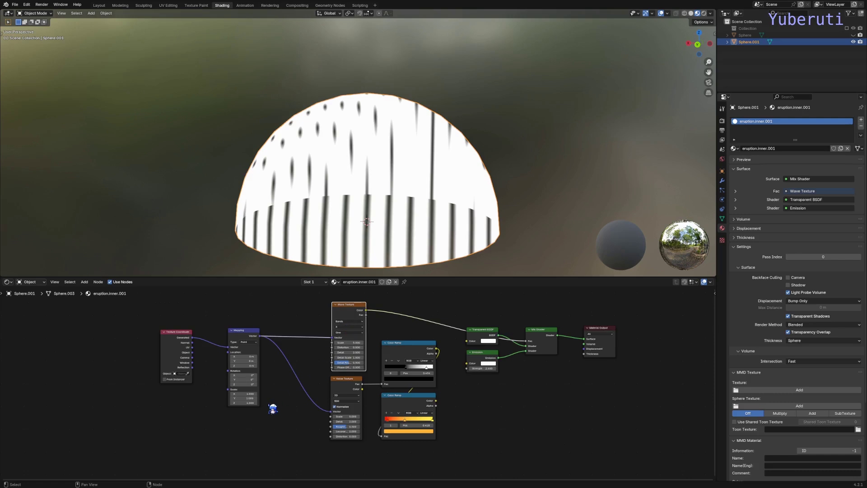
# Step: Set the Mapping node's Y rotation to 90° and place the Wave Texture node beside the Mapping node
pyautogui.scroll(3, 266, 404)
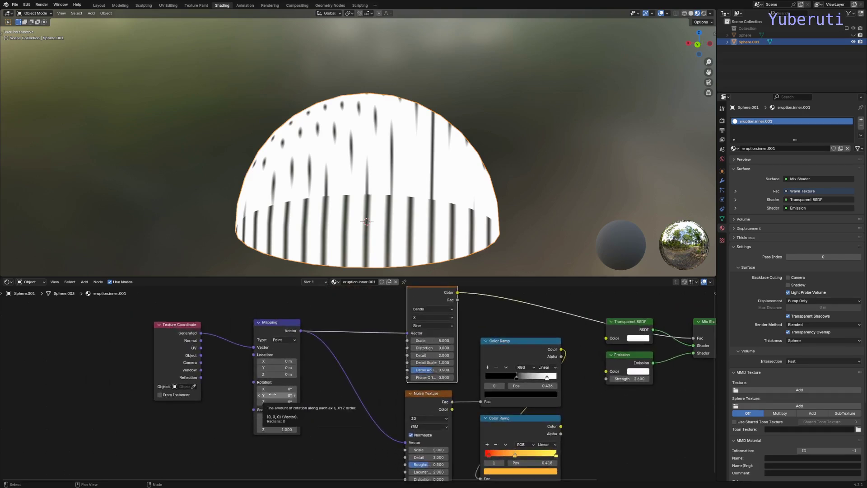
pyautogui.moveTo(276, 396); pyautogui.dragTo(347, 395)
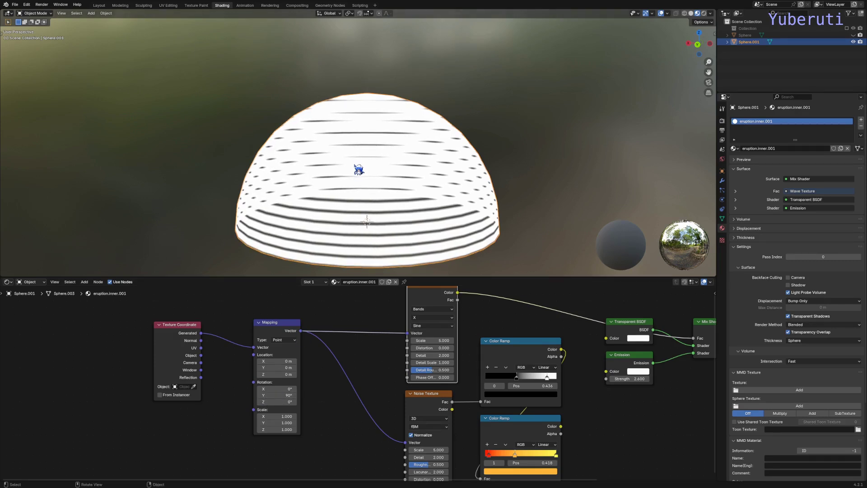
pyautogui.scroll(-1, 359, 168)
pyautogui.moveTo(435, 303); pyautogui.dragTo(349, 337)
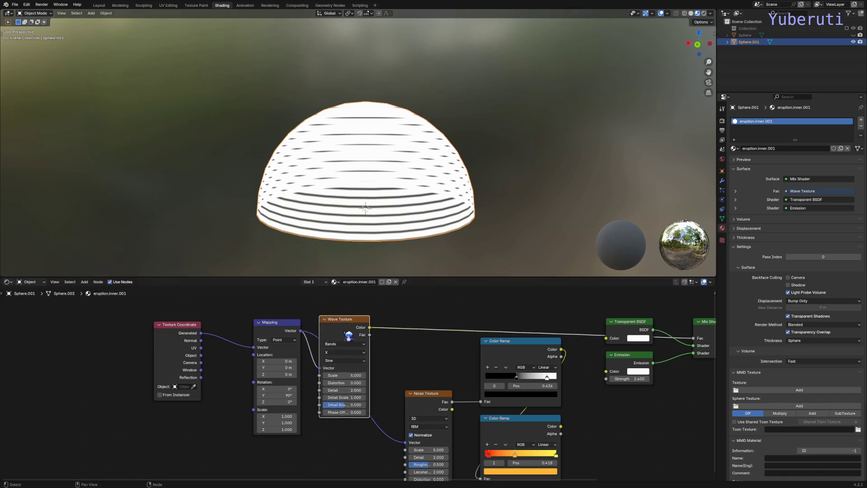
# Step: Rearrange the texture nodes, duplicate the black-and-white Color Ramp and insert the copy between the Wave Texture and the Mix Shader's Fac
pyautogui.click(520, 361)
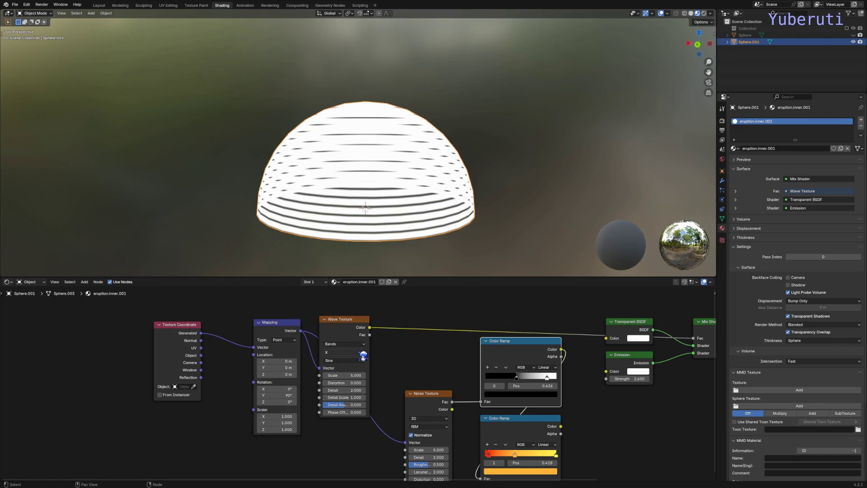
pyautogui.moveTo(346, 337); pyautogui.dragTo(385, 321)
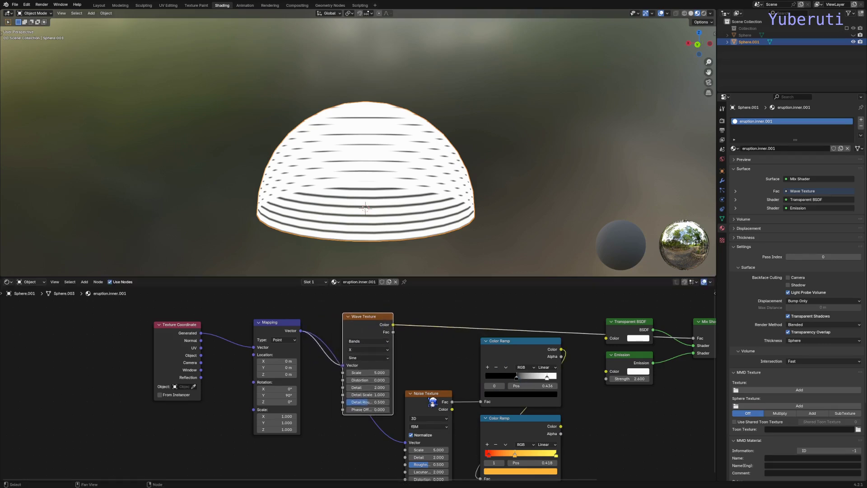
pyautogui.moveTo(433, 401); pyautogui.dragTo(372, 439)
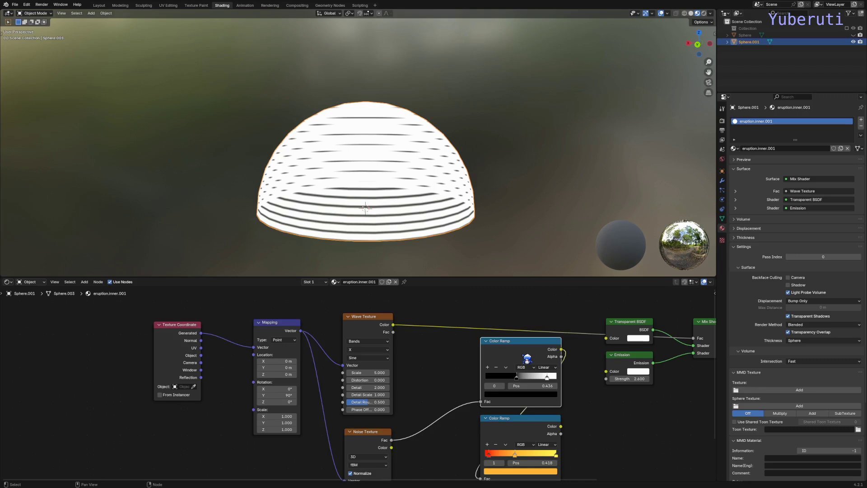
pyautogui.click(526, 359)
pyautogui.hotkey('shift', 'd')
pyautogui.click(452, 328)
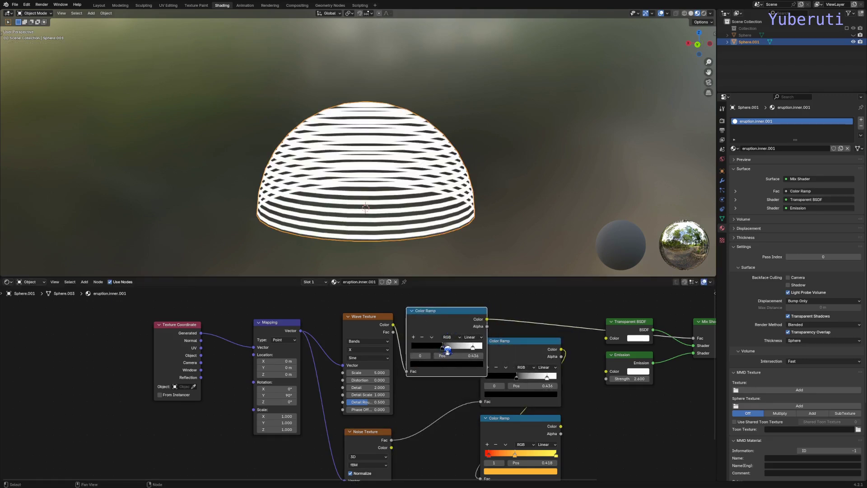
# Step: Set the Wave Texture Scale to 1.7 and adjust its Color Ramp with the black stop near the start and the white stop at 0.700
pyautogui.moveTo(447, 349); pyautogui.dragTo(419, 349)
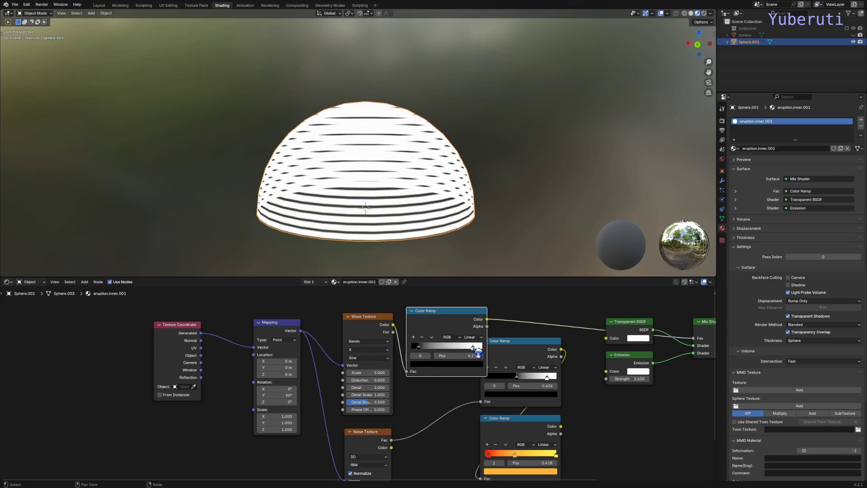
pyautogui.moveTo(473, 348); pyautogui.dragTo(465, 348)
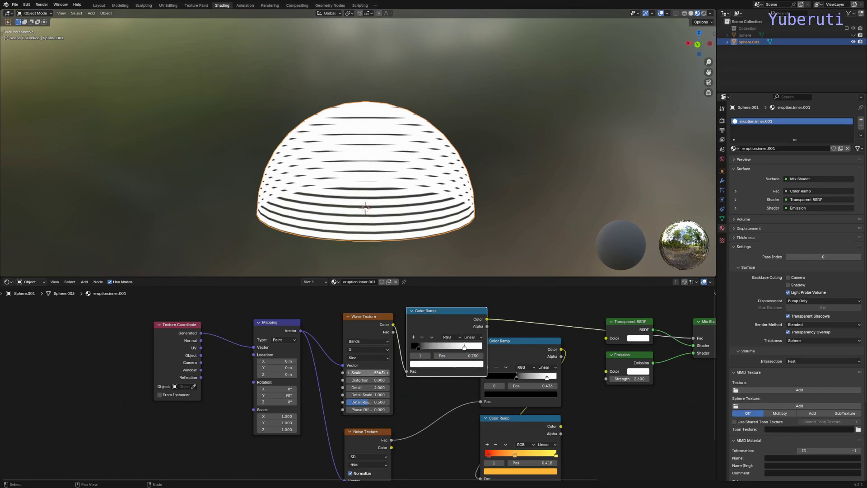
pyautogui.moveTo(378, 373); pyautogui.dragTo(360, 373)
pyautogui.click(423, 350)
pyautogui.moveTo(422, 350); pyautogui.dragTo(432, 351)
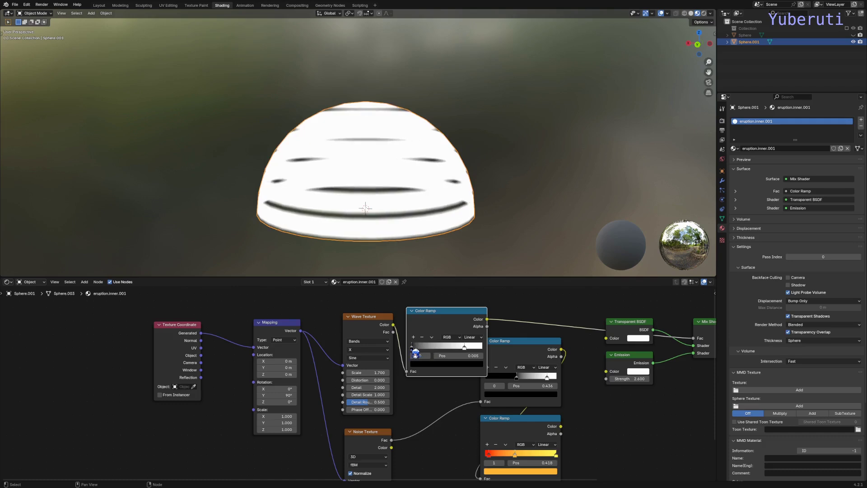
pyautogui.moveTo(414, 356); pyautogui.dragTo(464, 354)
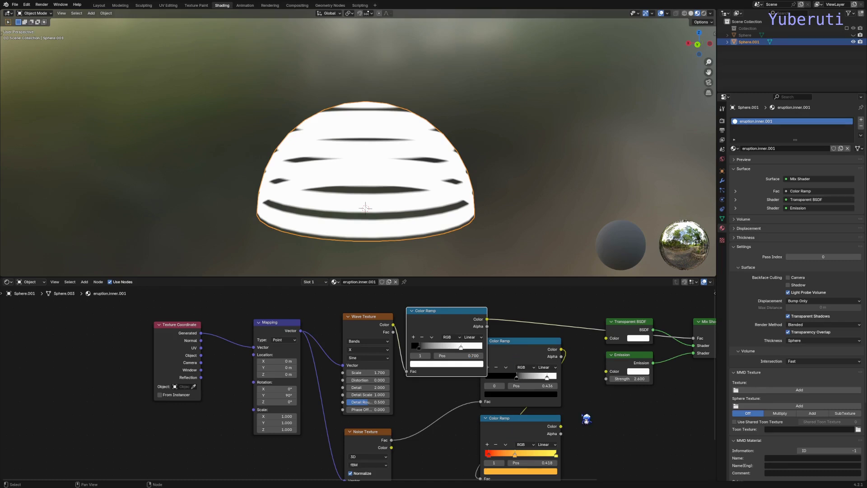
# Step: Cut the link between the two unused Color Ramps, place them side by side below, and shift the Wave Texture, Mapping and Texture Coordinate nodes up
pyautogui.moveTo(590, 384); pyautogui.dragTo(629, 423)
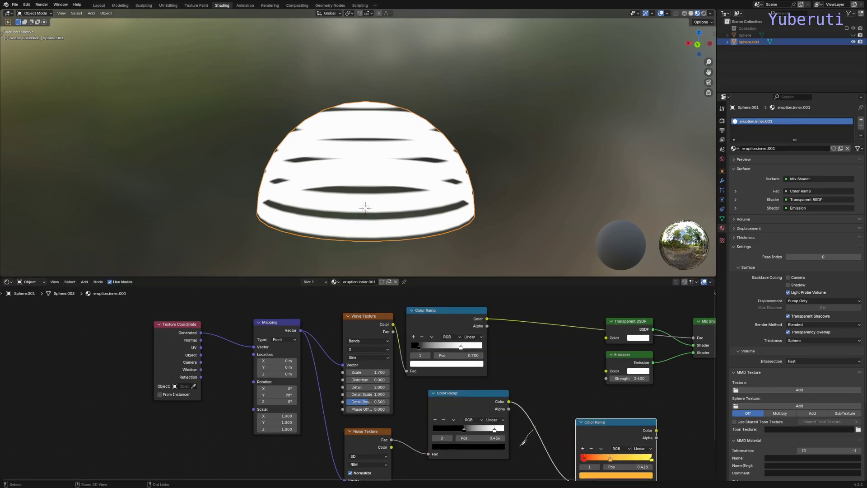
pyautogui.moveTo(461, 393); pyautogui.dragTo(469, 392)
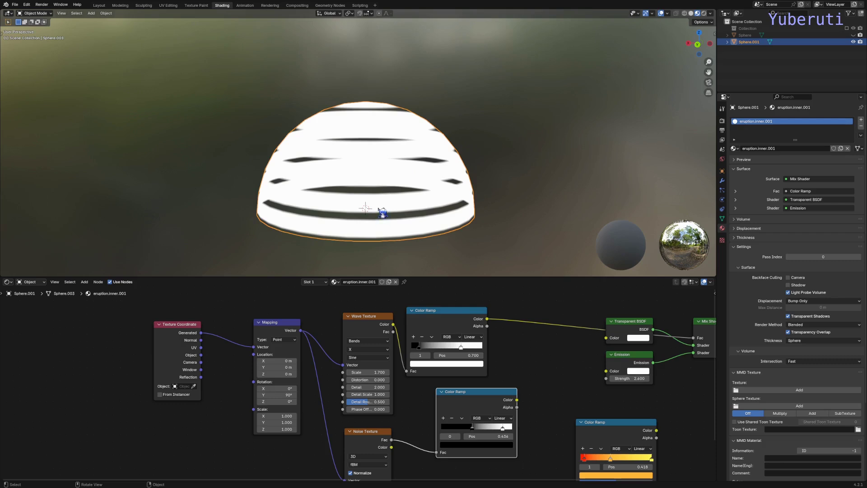
pyautogui.moveTo(479, 404); pyautogui.dragTo(532, 439)
pyautogui.moveTo(365, 331); pyautogui.dragTo(364, 321)
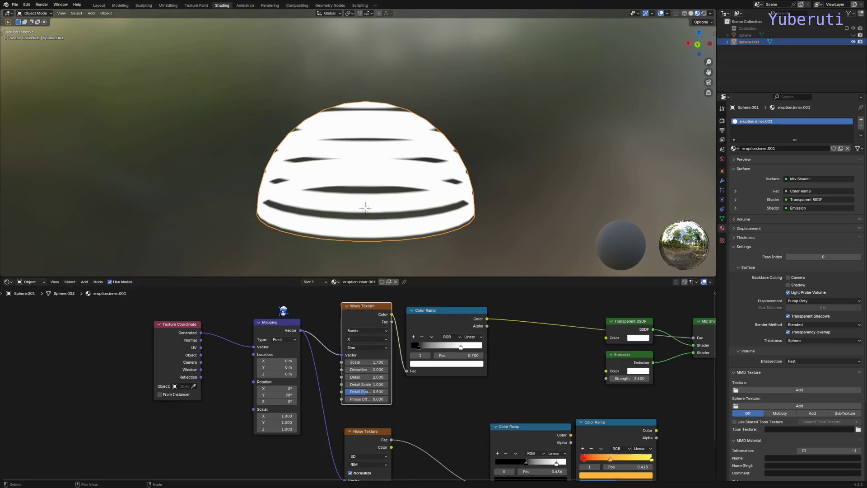
pyautogui.moveTo(289, 305); pyautogui.dragTo(187, 318)
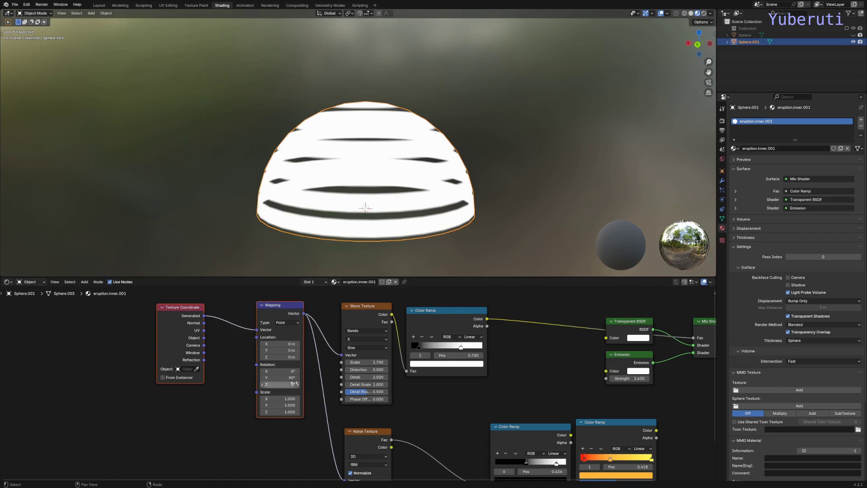
pyautogui.click(283, 318)
# Step: Cut the Noise Texture's links to the Color Ramp and the Mapping node, and place it below the Wave Texture
pyautogui.moveTo(348, 391); pyautogui.dragTo(349, 341, button='middle')
pyautogui.scroll(-3, 327, 348)
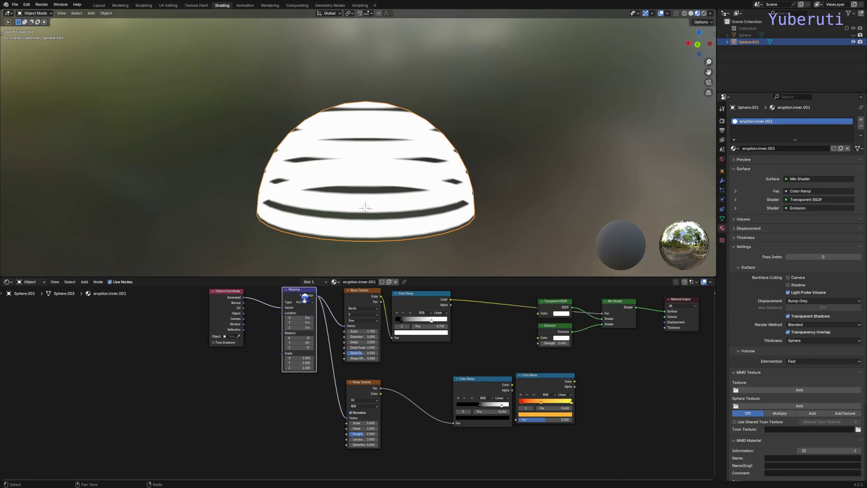
pyautogui.click(247, 311)
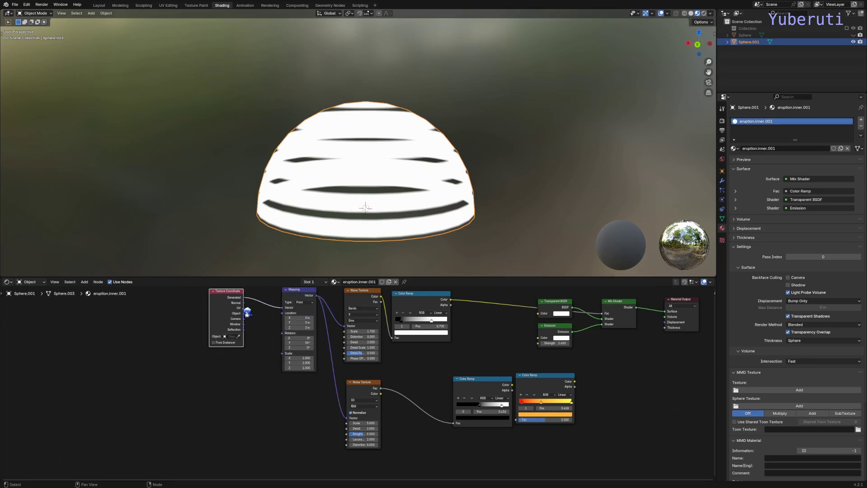
pyautogui.moveTo(357, 395); pyautogui.dragTo(397, 390)
pyautogui.keyDown('ctrl'); pyautogui.moveTo(431, 396); pyautogui.dragTo(423, 415, button='right'); pyautogui.keyUp('ctrl')
pyautogui.moveTo(385, 397); pyautogui.dragTo(357, 398)
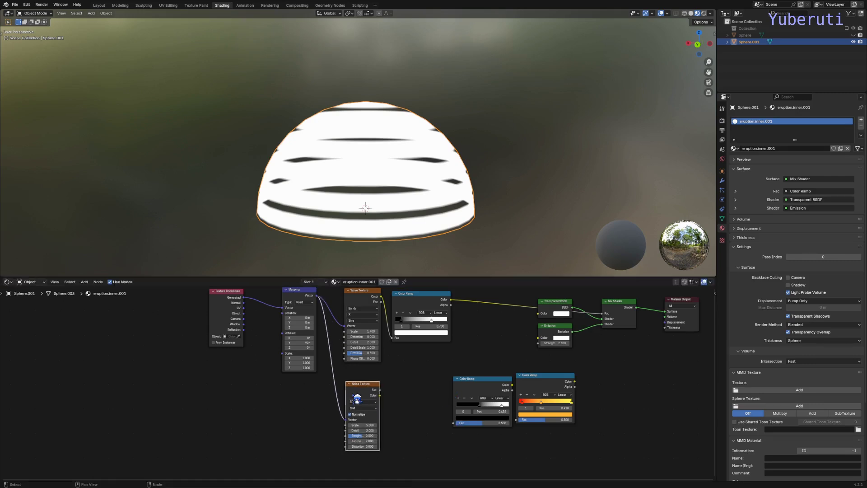
pyautogui.keyDown('ctrl'); pyautogui.moveTo(341, 373); pyautogui.dragTo(318, 374, button='right'); pyautogui.keyUp('ctrl')
pyautogui.moveTo(353, 386); pyautogui.dragTo(369, 383)
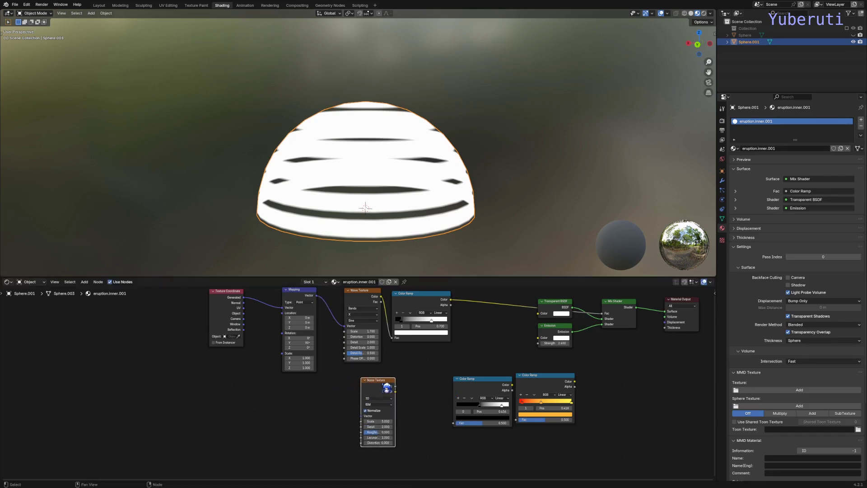
# Step: Link the Noise Texture's Fac to the Mix Shader's Fac and lower the Emission Strength
pyautogui.click(307, 412)
pyautogui.hotkey('shift', 'a')
pyautogui.moveTo(311, 406)
pyautogui.moveTo(396, 389); pyautogui.dragTo(607, 319)
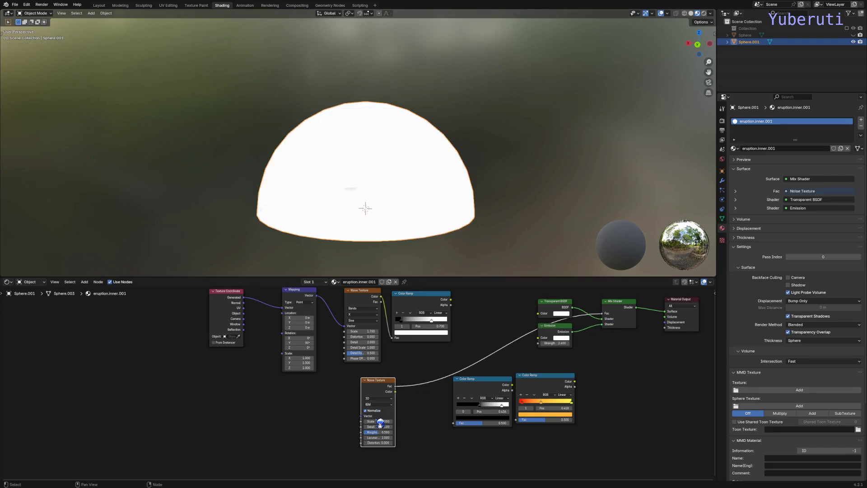
pyautogui.moveTo(377, 421); pyautogui.dragTo(362, 421)
pyautogui.moveTo(556, 343); pyautogui.dragTo(476, 343)
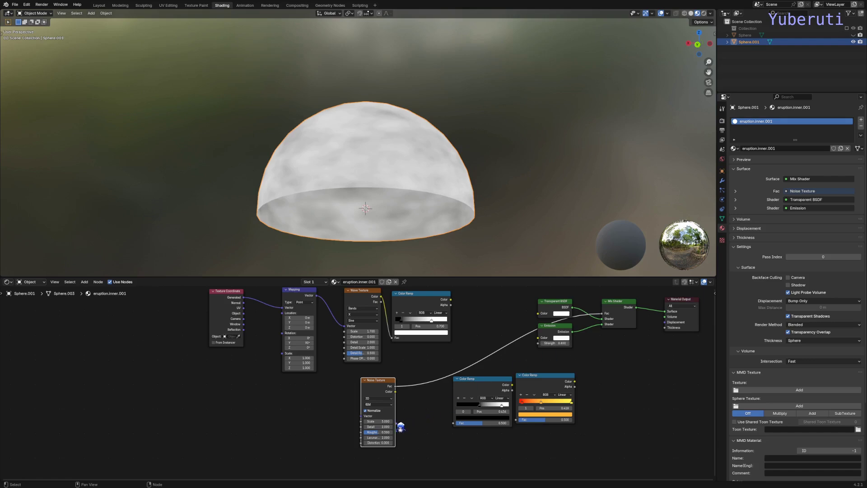
# Step: Add a Separate XYZ node, feed it the Texture Coordinate's UV output and link its X output to the Noise Texture's Vector
pyautogui.hotkey('shift', 'a')
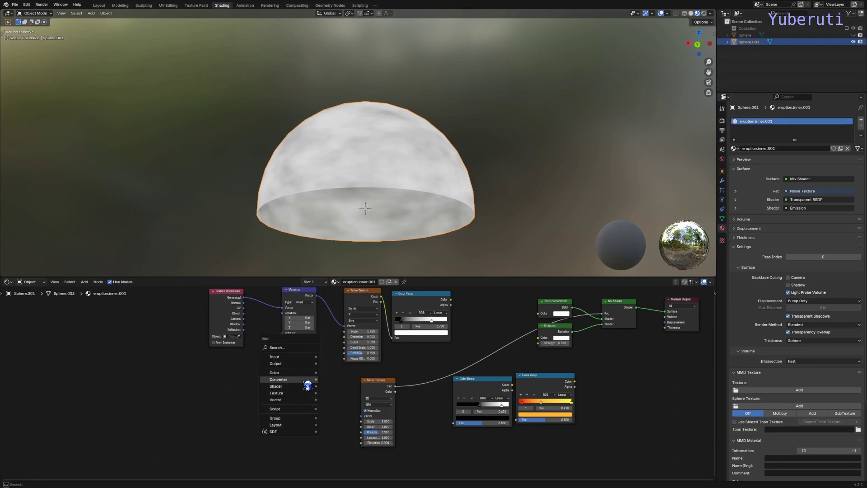
pyautogui.moveTo(307, 380)
pyautogui.click(336, 358)
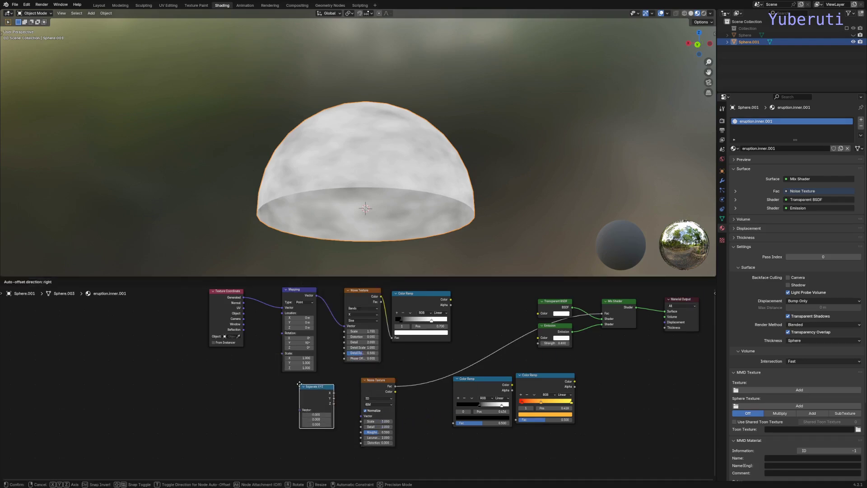
pyautogui.click(291, 393)
pyautogui.moveTo(321, 395); pyautogui.dragTo(364, 420)
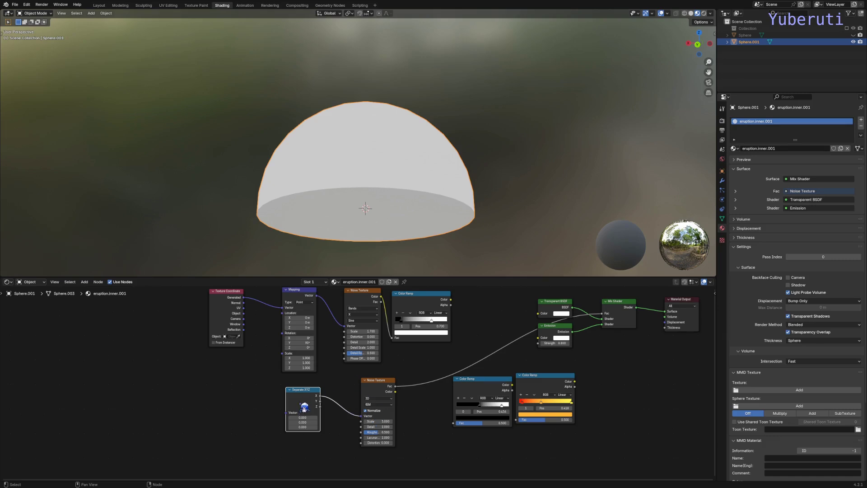
pyautogui.moveTo(308, 397)
pyautogui.mouseDown()
pyautogui.moveTo(319, 398)
pyautogui.moveTo(307, 396)
pyautogui.mouseUp()
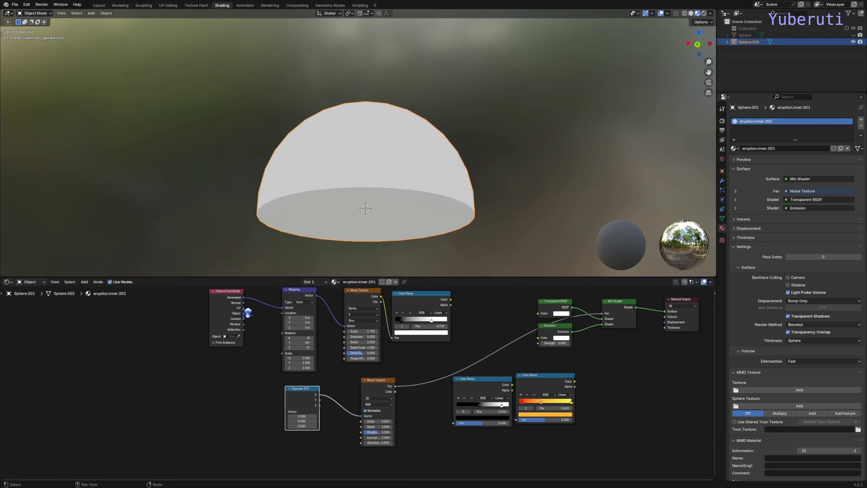
pyautogui.moveTo(248, 313); pyautogui.dragTo(286, 412)
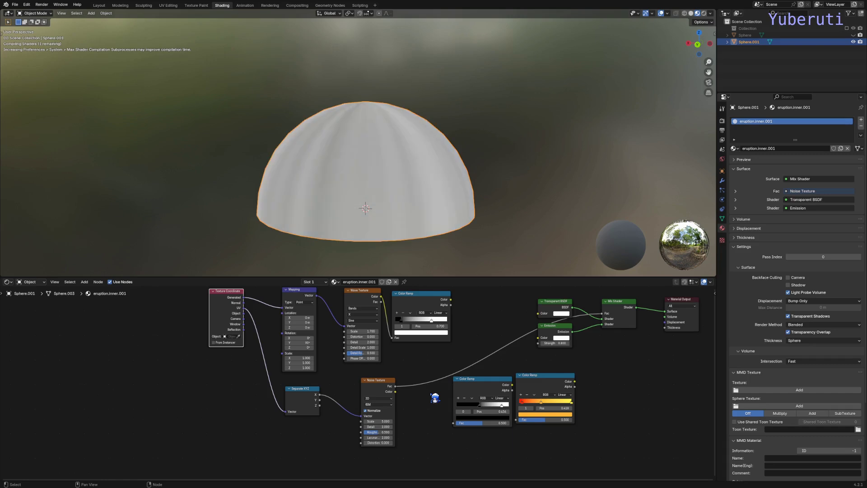
# Step: Insert the black-and-white Color Ramp after the Noise Texture, raise the noise Scale to about 22 and position both nodes beside Separate XYZ
pyautogui.moveTo(474, 386); pyautogui.dragTo(416, 386)
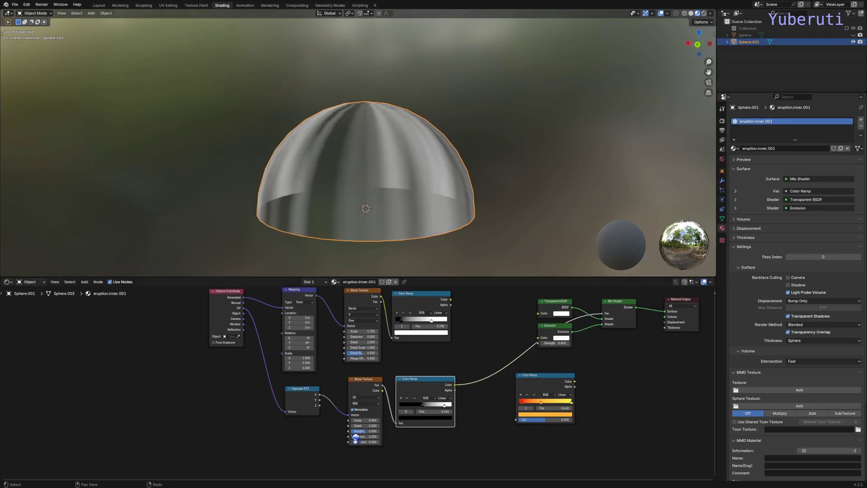
pyautogui.moveTo(362, 420); pyautogui.dragTo(460, 420)
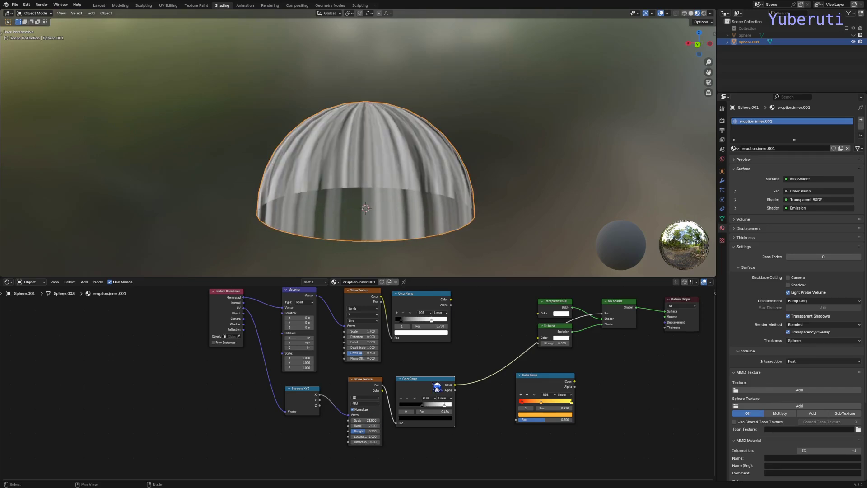
pyautogui.moveTo(414, 363); pyautogui.dragTo(353, 407)
pyautogui.press('g')
pyautogui.click(348, 414)
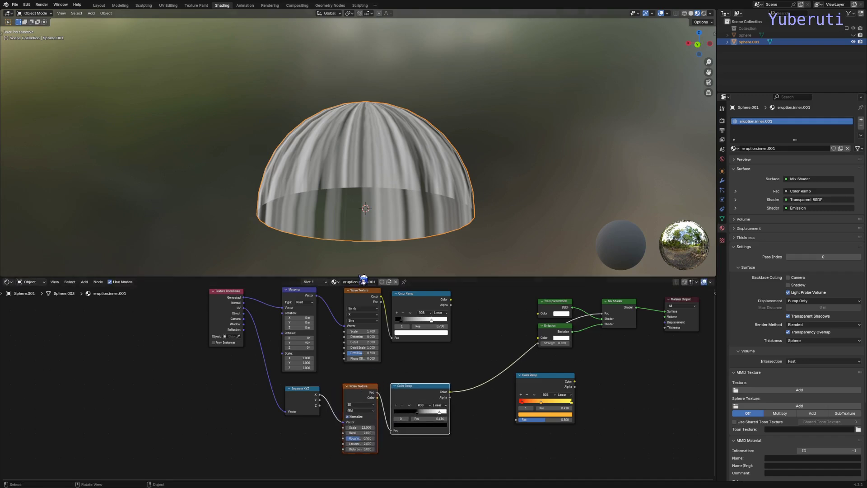
# Step: Add a Mix Color node between the ramps and the shaders, and set its blending mode to Multiply
pyautogui.click(466, 367)
pyautogui.hotkey('shift', 'a')
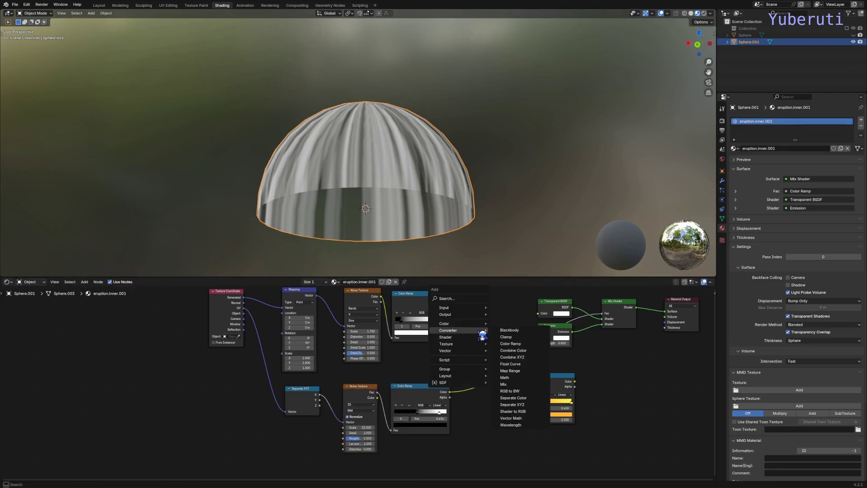
pyautogui.click(504, 384)
pyautogui.click(477, 312)
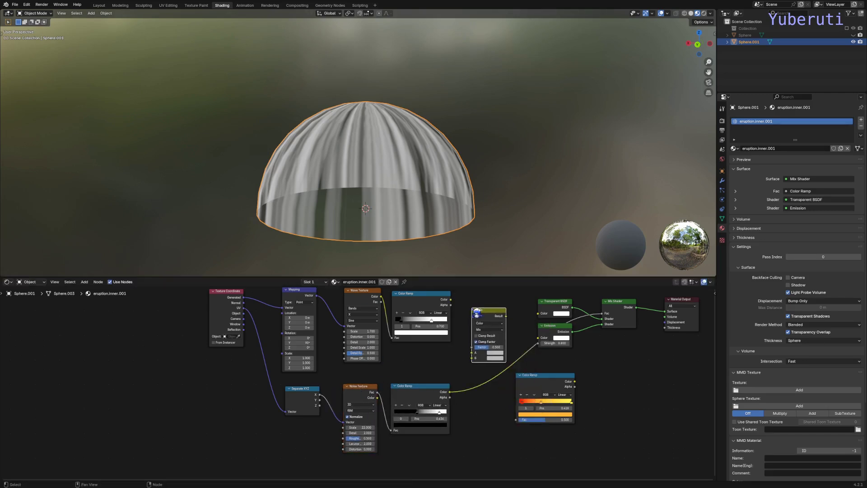
pyautogui.click(488, 330)
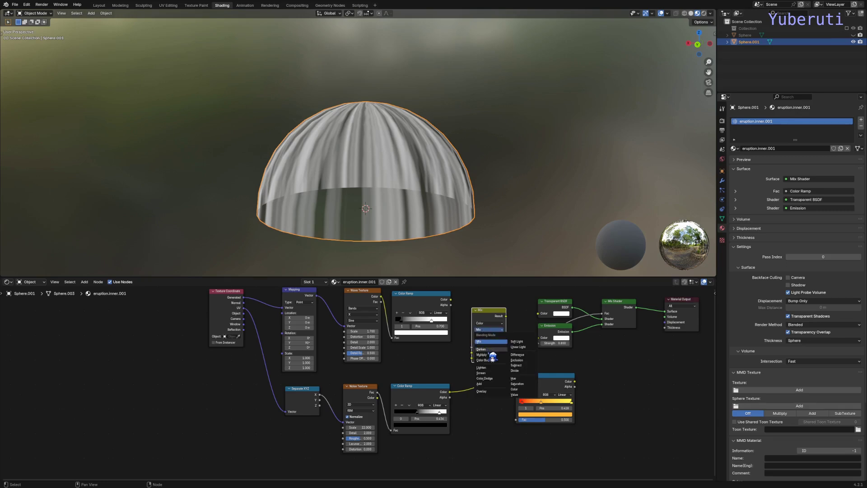
pyautogui.click(482, 355)
# Step: Link the wave ramp to Multiply's A, the noise ramp to B and the Result to the Mix Shader's Fac, with Factor 1.000
pyautogui.moveTo(450, 299); pyautogui.dragTo(472, 352)
pyautogui.moveTo(450, 392); pyautogui.dragTo(472, 357)
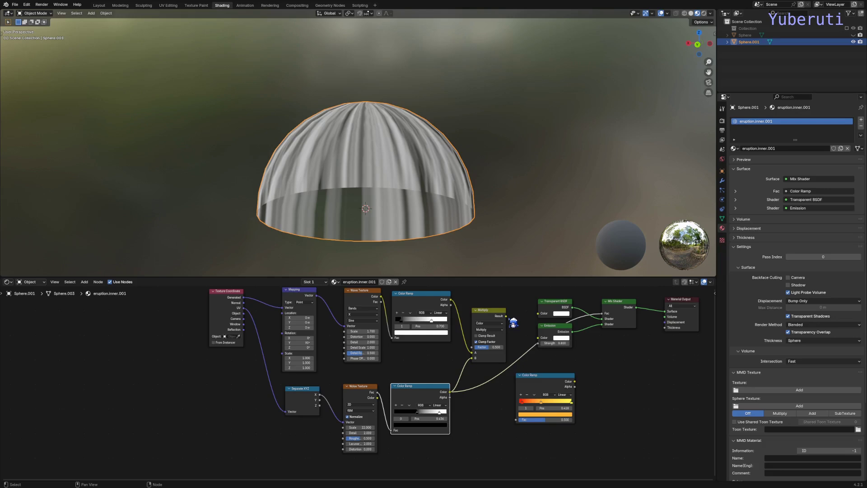
pyautogui.moveTo(506, 316); pyautogui.dragTo(610, 316)
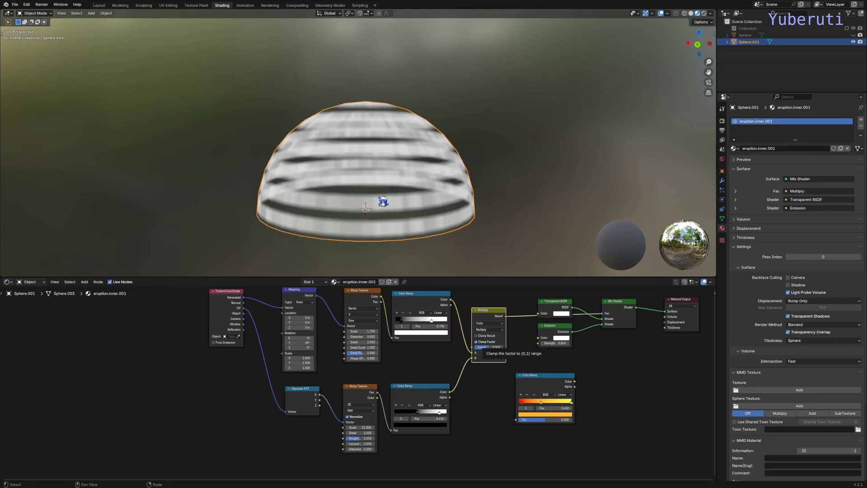
pyautogui.moveTo(482, 318); pyautogui.dragTo(478, 315)
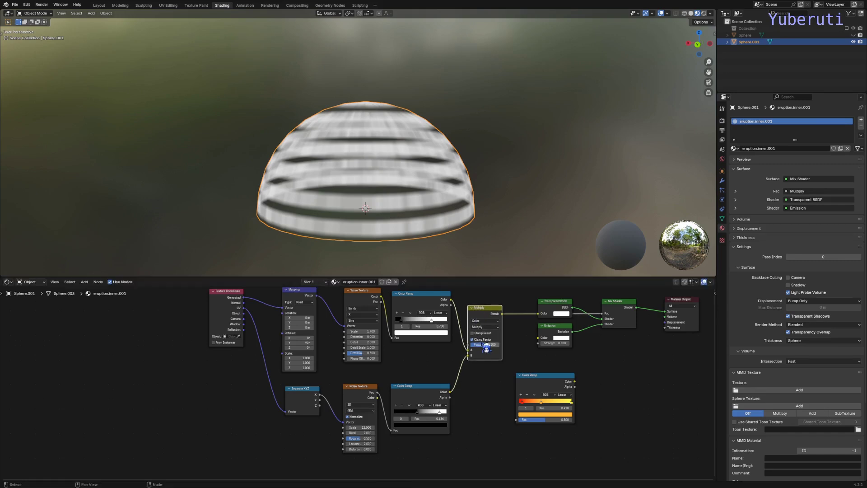
pyautogui.moveTo(487, 347); pyautogui.dragTo(503, 348)
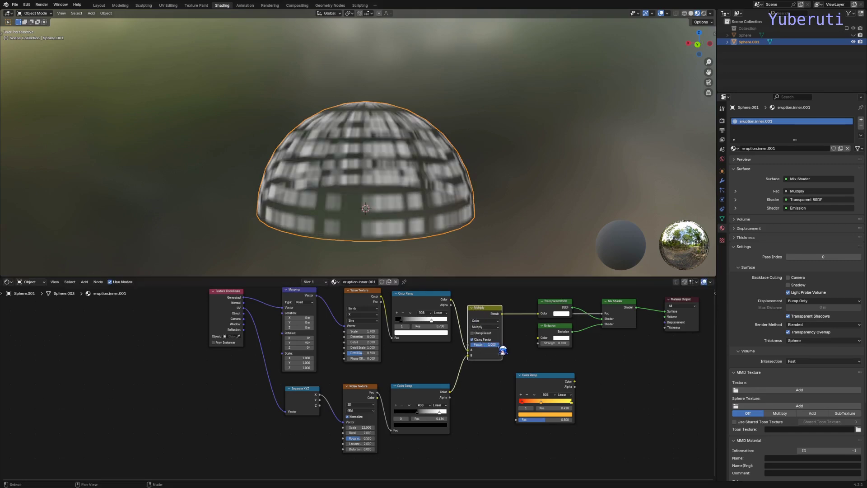
# Step: Move the noise ramp's black stop to the start, adjust its white stop, and raise the Noise Texture Scale to about 26.7
pyautogui.moveTo(419, 414); pyautogui.dragTo(392, 416)
pyautogui.moveTo(447, 412); pyautogui.dragTo(443, 415)
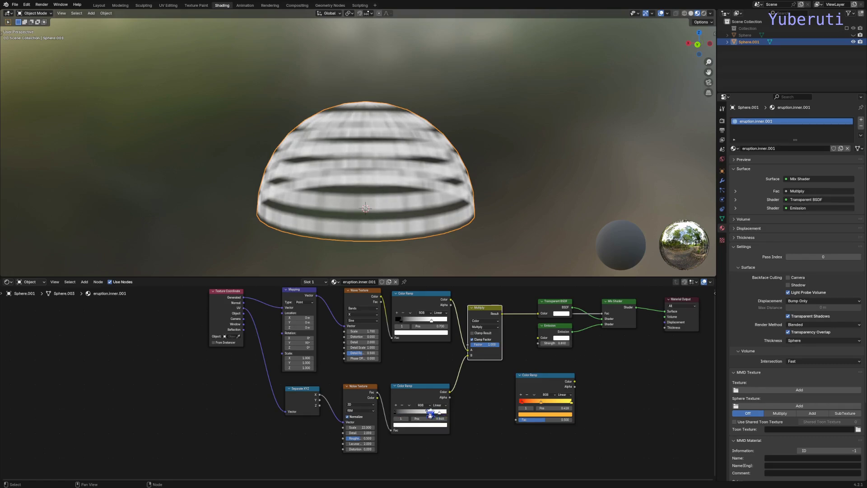
pyautogui.moveTo(361, 427); pyautogui.dragTo(383, 427)
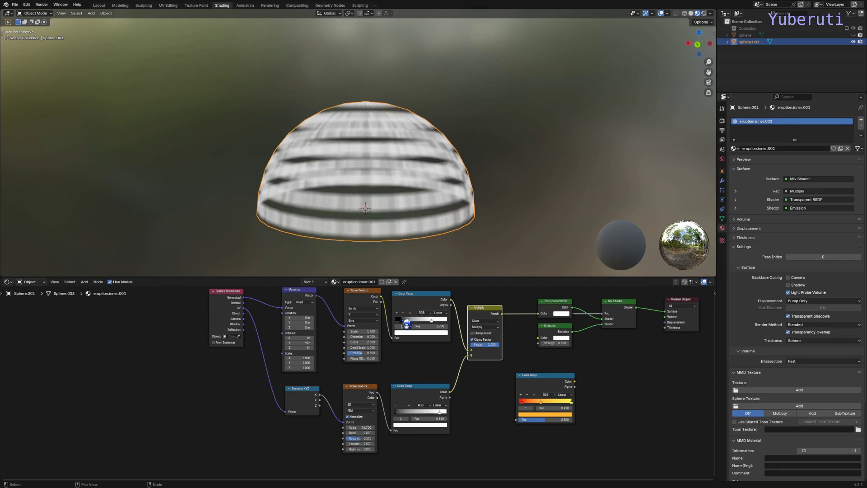
# Step: Move the wave ramp's black stop to position 0.000 and raise the Emission Strength to 1.100
pyautogui.moveTo(407, 323); pyautogui.dragTo(389, 328)
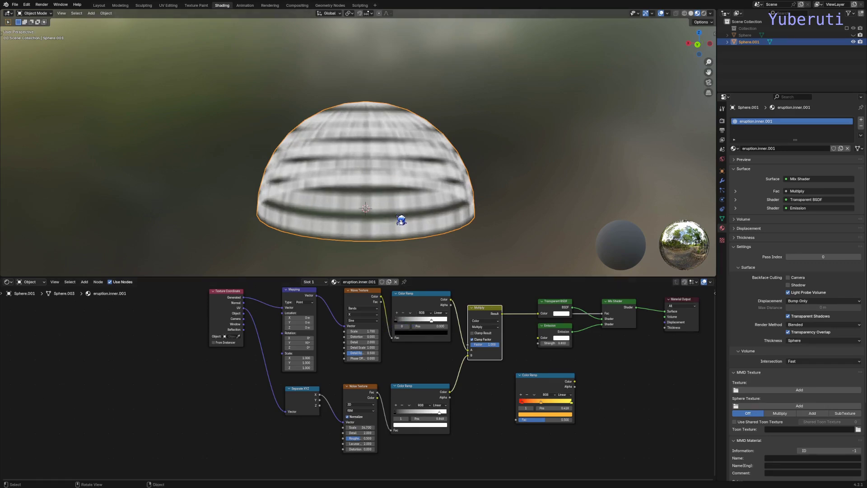
pyautogui.moveTo(401, 220)
pyautogui.mouseDown(button='middle')
pyautogui.moveTo(397, 205)
pyautogui.moveTo(402, 211)
pyautogui.mouseUp(button='middle')
pyautogui.scroll(1, 402, 211)
pyautogui.scroll(3, 400, 250)
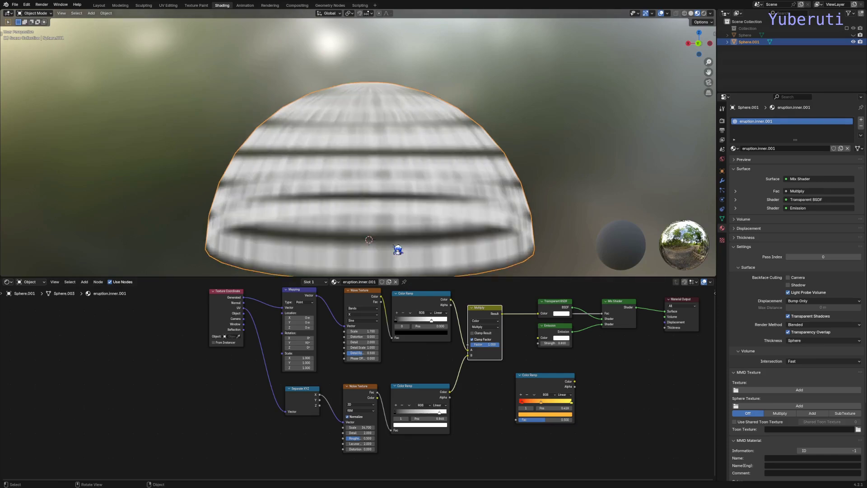
pyautogui.click(569, 343)
pyautogui.click(569, 343)
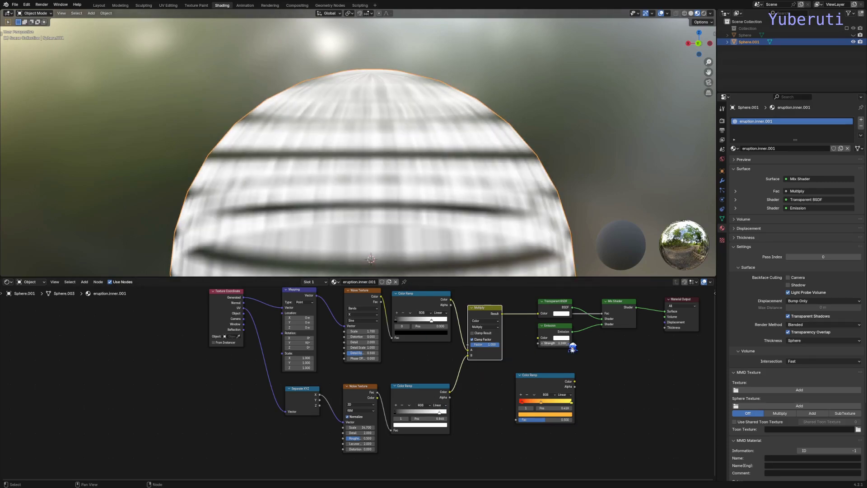
# Step: Move the texture nodes away from the shaders and link Multiply's Result through the orange Color Ramp's Fac to the Emission Color
pyautogui.moveTo(491, 315); pyautogui.dragTo(494, 312)
pyautogui.moveTo(225, 413); pyautogui.dragTo(337, 321)
pyautogui.moveTo(477, 309); pyautogui.dragTo(400, 335)
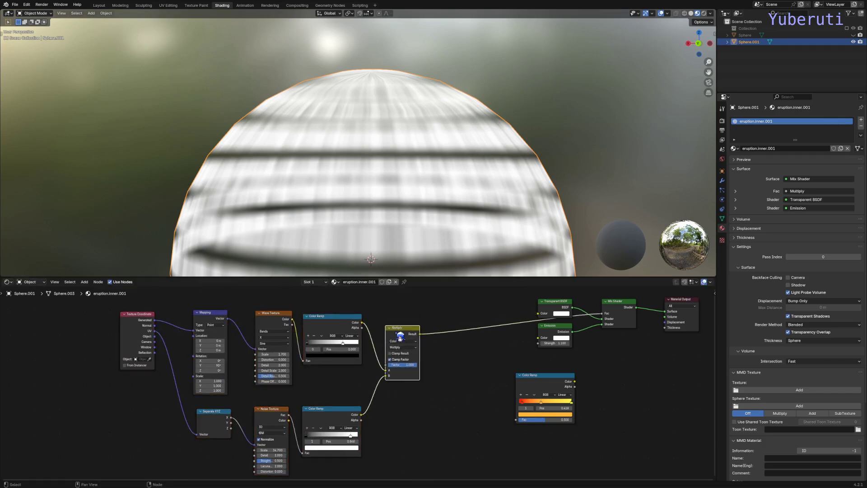
pyautogui.moveTo(554, 391); pyautogui.dragTo(489, 397)
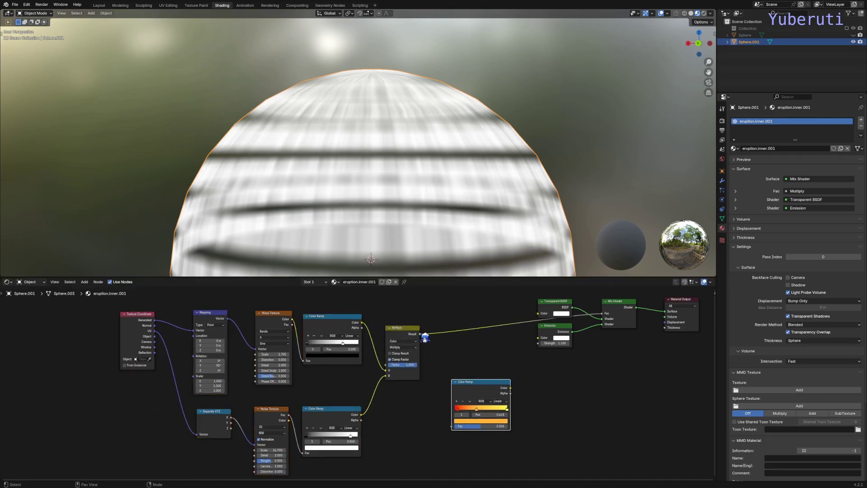
pyautogui.moveTo(421, 334); pyautogui.dragTo(451, 426)
pyautogui.moveTo(512, 388); pyautogui.dragTo(540, 339)
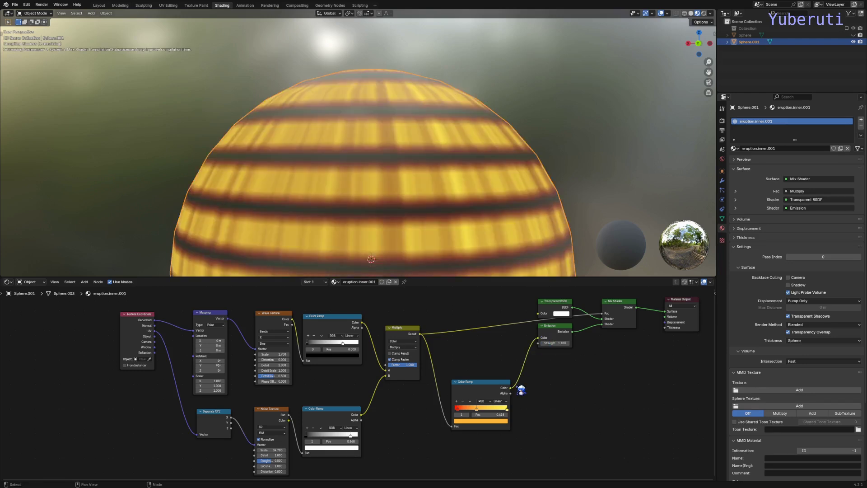
# Step: Raise the Emission shader's Strength to 1.400
pyautogui.scroll(-4, 444, 214)
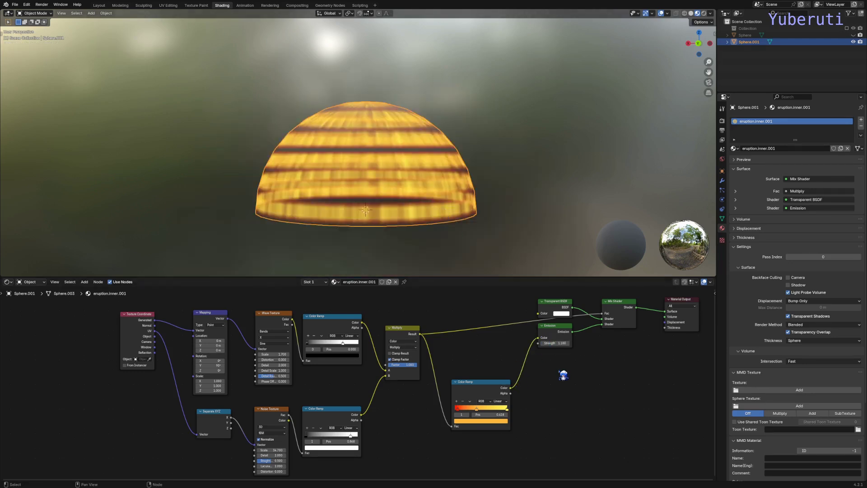
pyautogui.moveTo(555, 342); pyautogui.dragTo(563, 343)
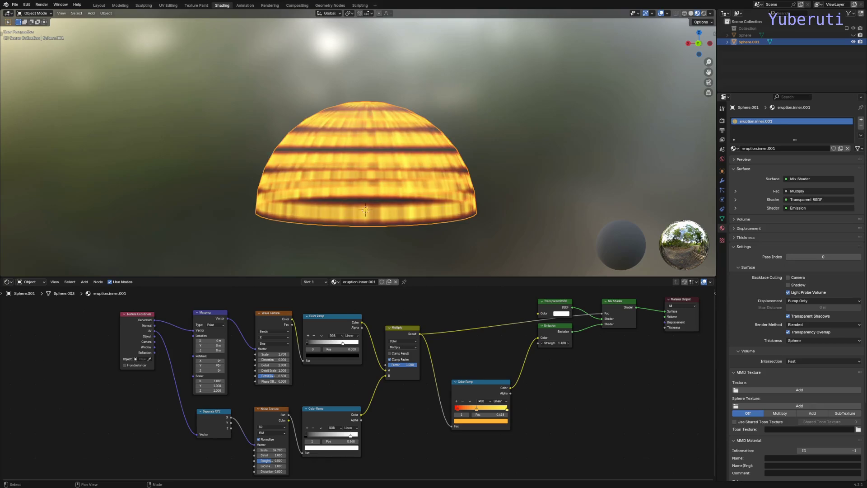
pyautogui.scroll(2, 396, 198)
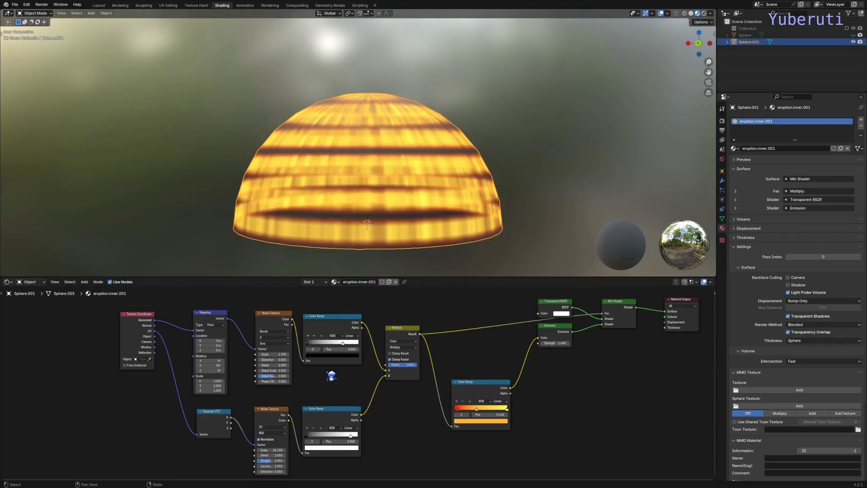
# Step: Set the Wave Texture Scale to 1.200 and move its ramp's black stop to 0.209 for wider gaps between the bands
pyautogui.scroll(3, 332, 376)
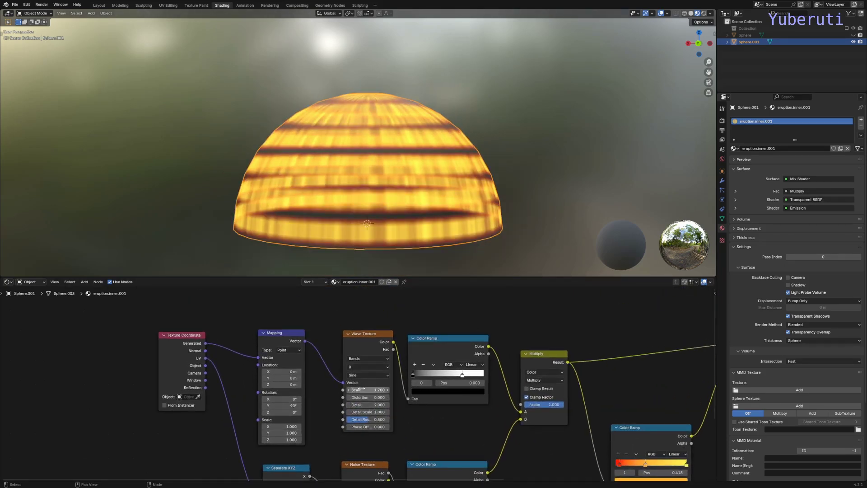
pyautogui.moveTo(362, 390); pyautogui.dragTo(331, 389)
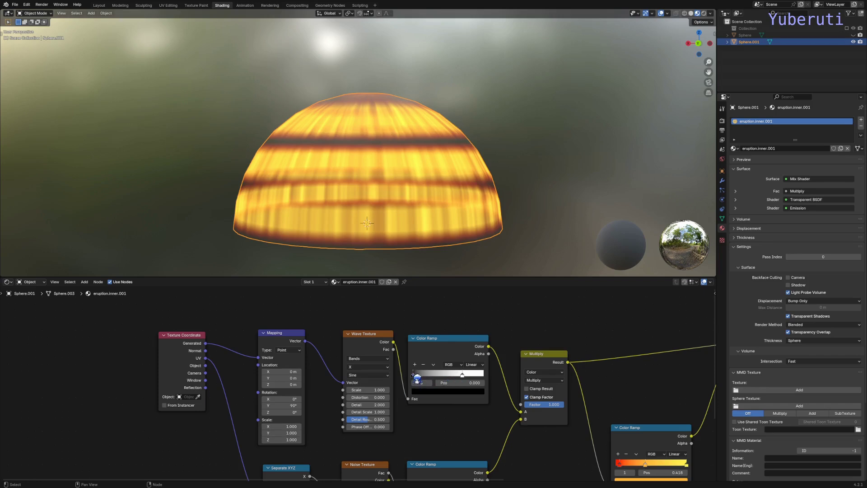
pyautogui.moveTo(417, 379); pyautogui.dragTo(433, 379)
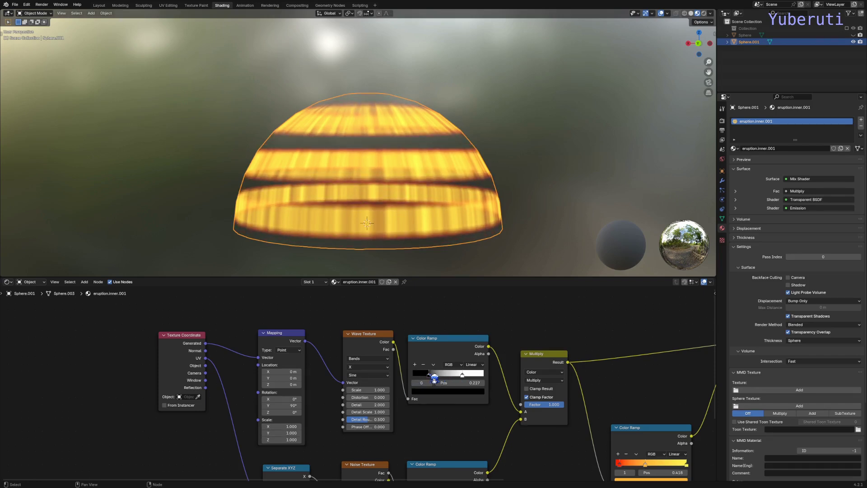
pyautogui.moveTo(361, 390); pyautogui.dragTo(371, 389)
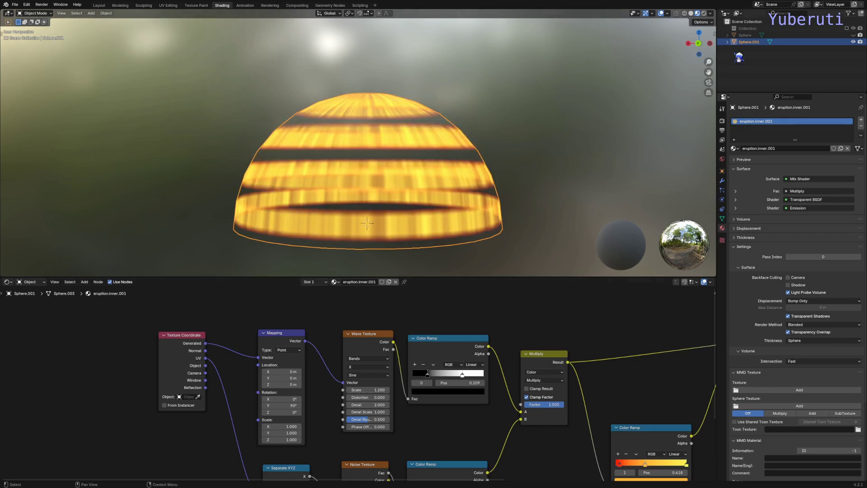
# Step: Show the hidden inner dome, Sphere, in the viewport together with the outer dome
pyautogui.click(854, 34)
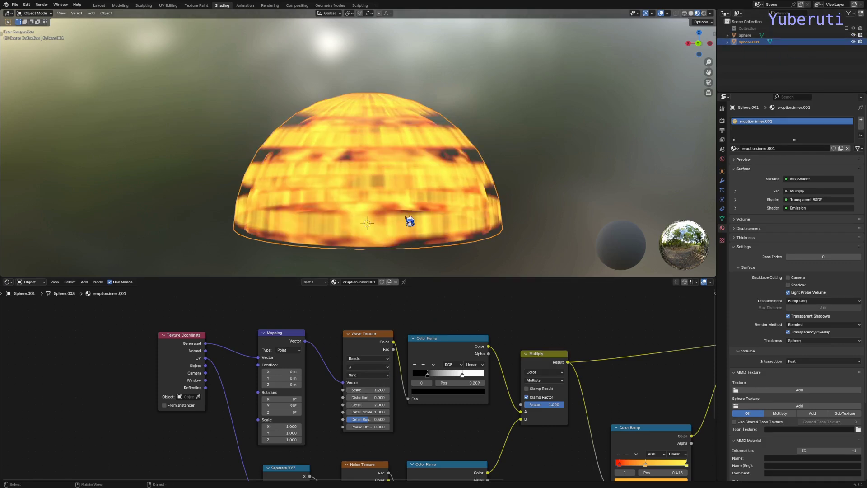
pyautogui.scroll(-2, 325, 404)
pyautogui.scroll(4, 387, 381)
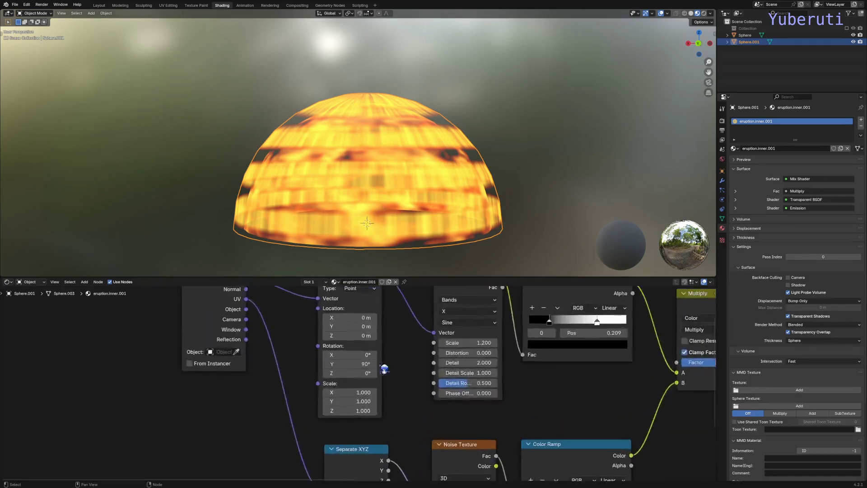
# Step: Try shifting the outer dome's Mapping Location X to preview how the wave bands travel
pyautogui.scroll(1, 385, 369)
pyautogui.moveTo(384, 368); pyautogui.dragTo(370, 408, button='middle')
pyautogui.moveTo(337, 353); pyautogui.dragTo(355, 353)
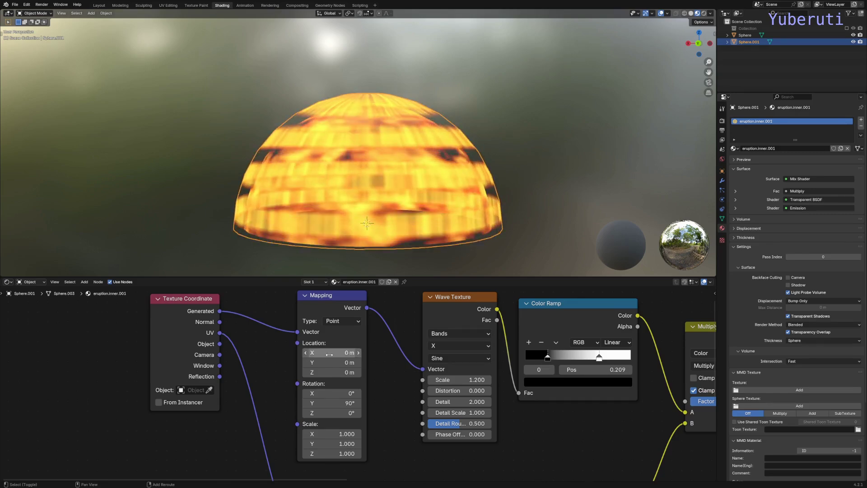
# Step: Select the inner dome and try varying its Mapping Location and Z Rotation to preview the noise movement
pyautogui.click(745, 34)
pyautogui.scroll(-12, 385, 401)
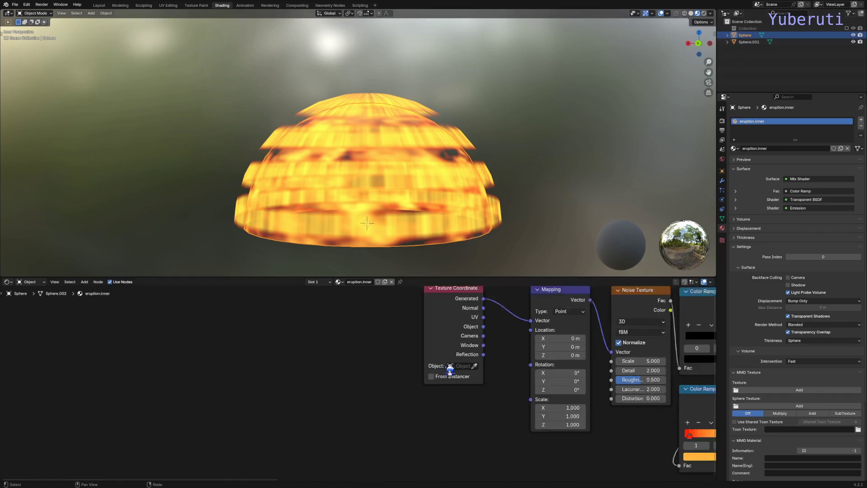
pyautogui.moveTo(475, 373); pyautogui.dragTo(430, 326, button='middle')
pyautogui.scroll(15, 318, 397)
pyautogui.scroll(-3, 430, 325)
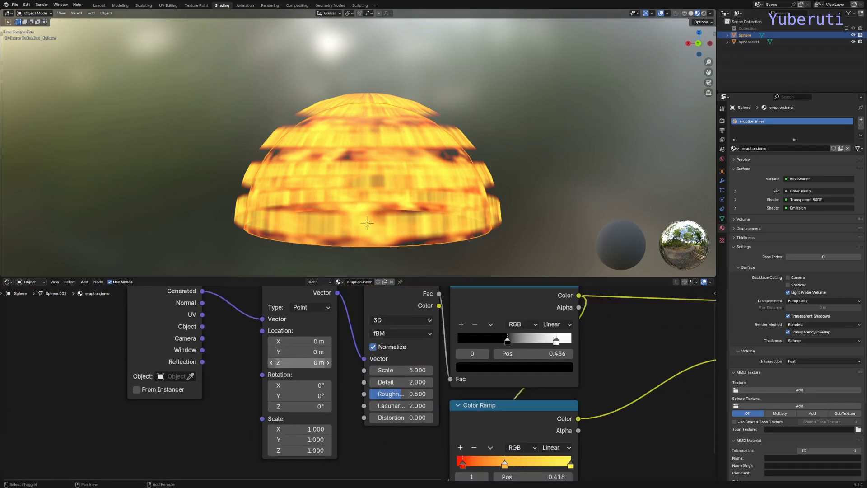
pyautogui.moveTo(294, 363)
pyautogui.mouseDown()
pyautogui.moveTo(330, 363)
pyautogui.moveTo(298, 362)
pyautogui.moveTo(306, 352)
pyautogui.moveTo(292, 352)
pyautogui.mouseUp()
pyautogui.rightClick(291, 362)
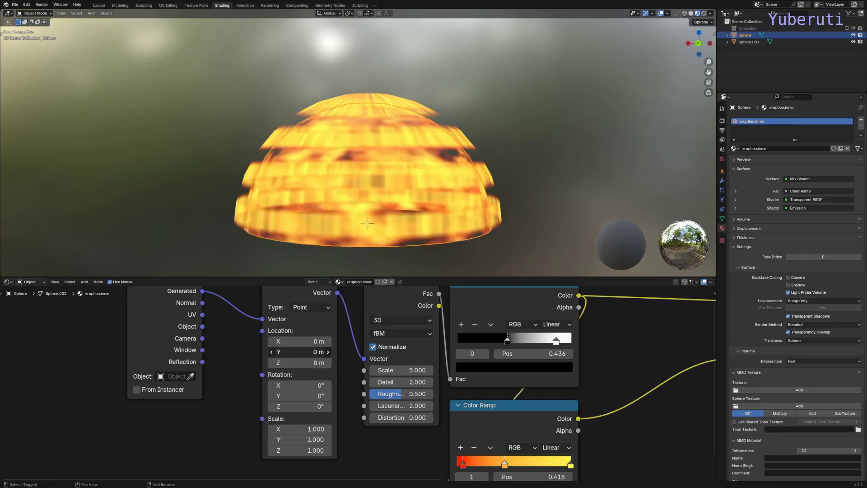
pyautogui.moveTo(294, 406); pyautogui.dragTo(275, 406)
pyautogui.rightClick(294, 406)
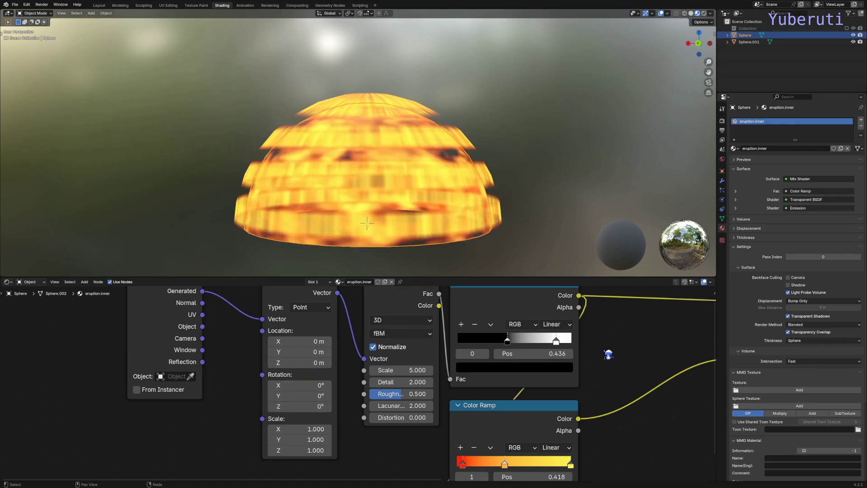
pyautogui.scroll(-2, 406, 171)
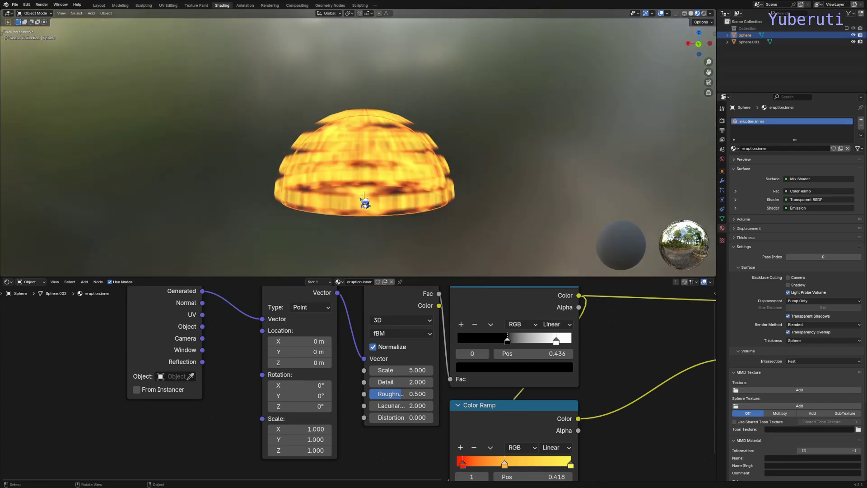
# Step: Add a cylinder mesh to the scene at the centre of the domes
pyautogui.click(748, 41)
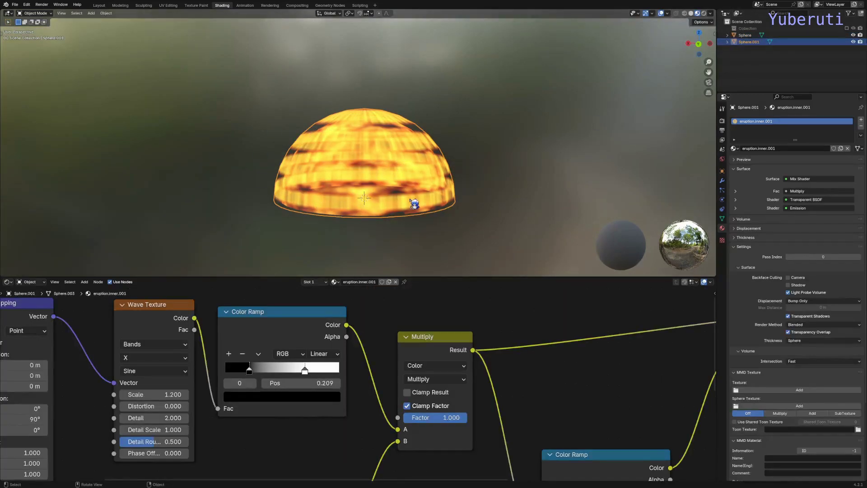
pyautogui.scroll(1, 456, 139)
pyautogui.hotkey('shift', 'a')
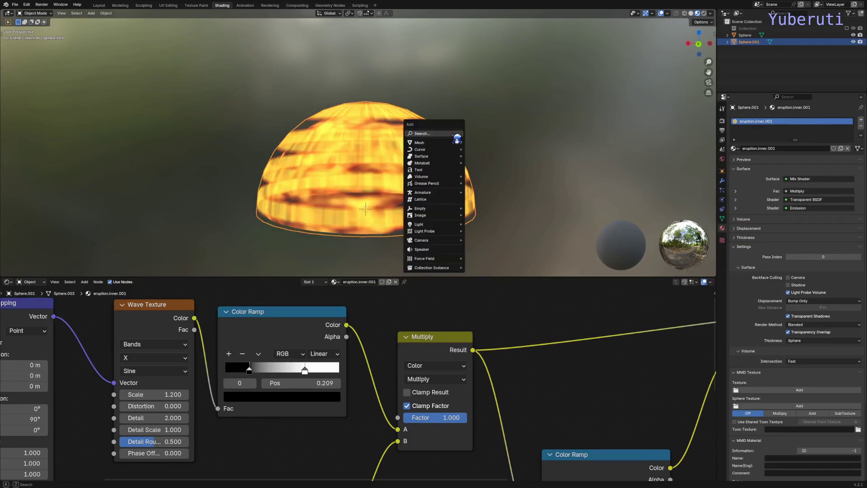
pyautogui.moveTo(452, 143)
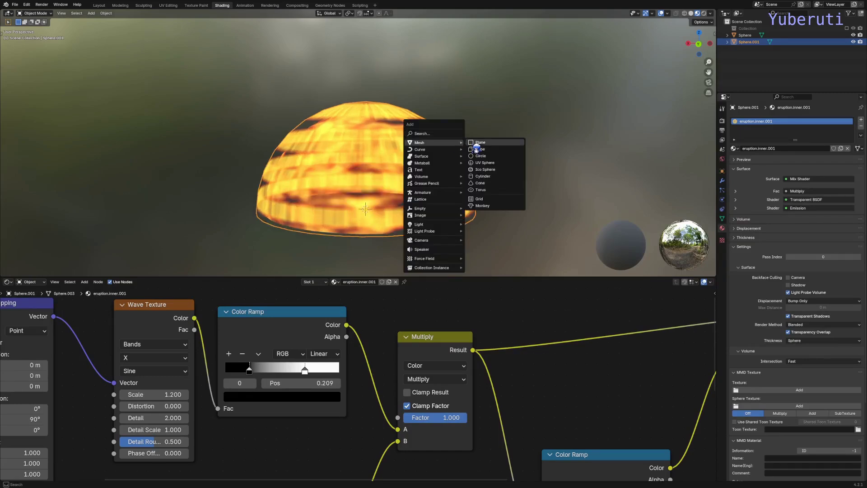
pyautogui.click(490, 178)
pyautogui.scroll(-2, 465, 190)
pyautogui.moveTo(443, 202); pyautogui.dragTo(426, 200, button='middle')
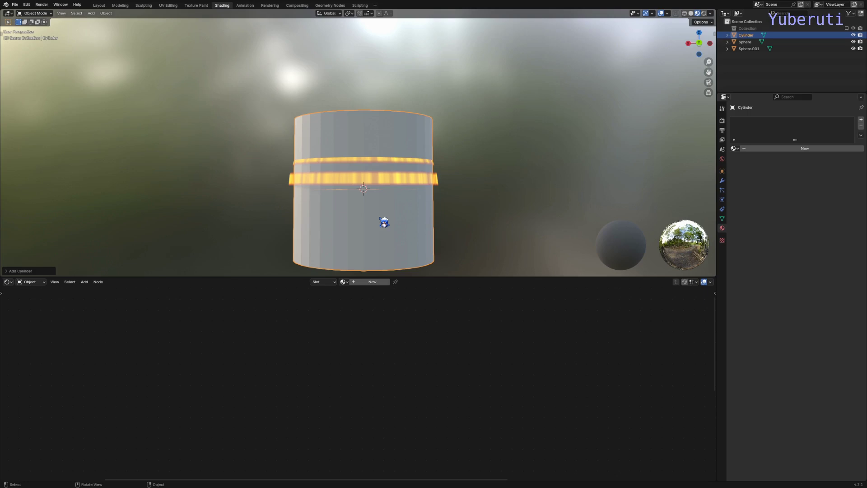
# Step: Delete the cylinder's top and bottom cap faces, leaving only its open side wall, and return to Object Mode
pyautogui.moveTo(372, 179); pyautogui.dragTo(365, 150, button='middle')
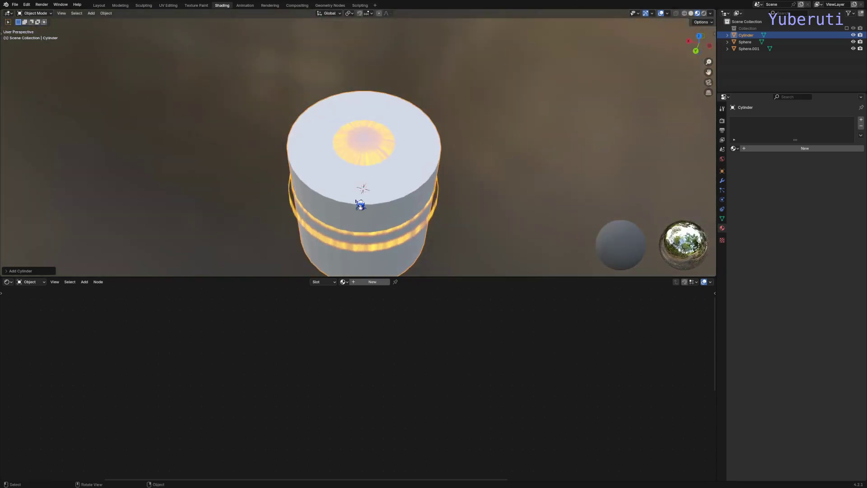
pyautogui.moveTo(361, 206); pyautogui.dragTo(380, 180, button='middle')
pyautogui.press('Tab')
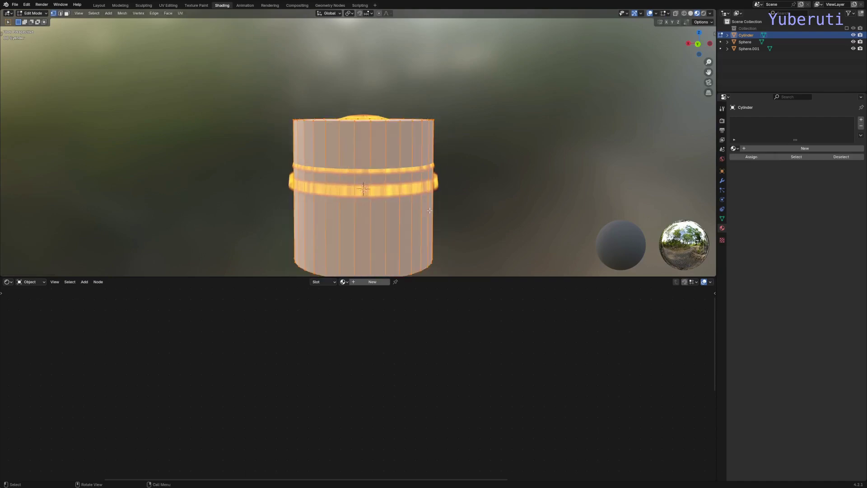
pyautogui.scroll(-1, 429, 210)
pyautogui.moveTo(429, 210); pyautogui.dragTo(345, 124, button='middle')
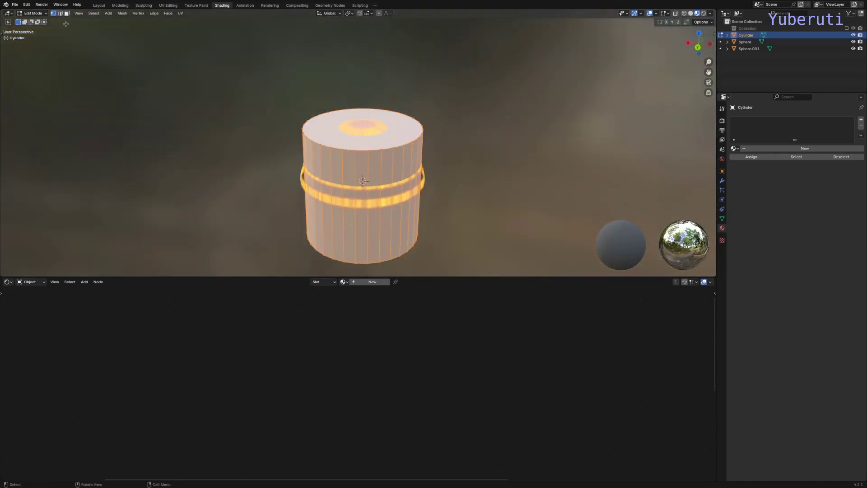
pyautogui.hotkey('alt', 'a')
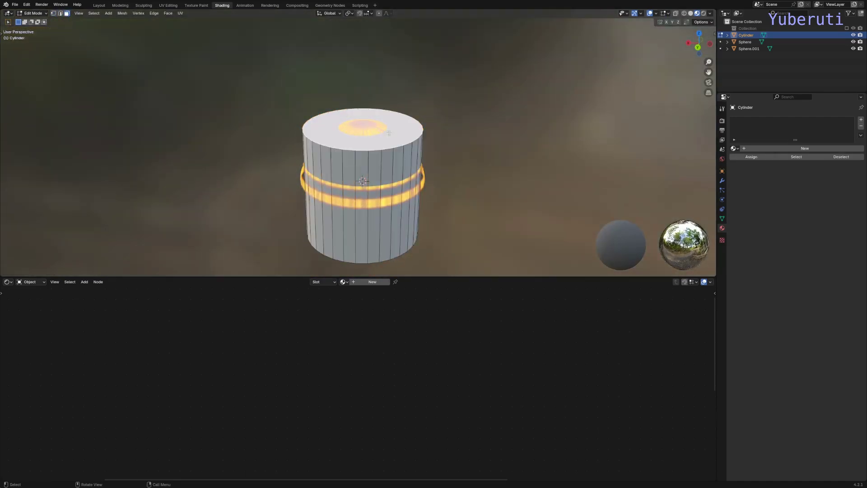
pyautogui.moveTo(392, 198)
pyautogui.mouseDown(button='middle')
pyautogui.moveTo(393, 181)
pyautogui.moveTo(395, 195)
pyautogui.mouseUp(button='middle')
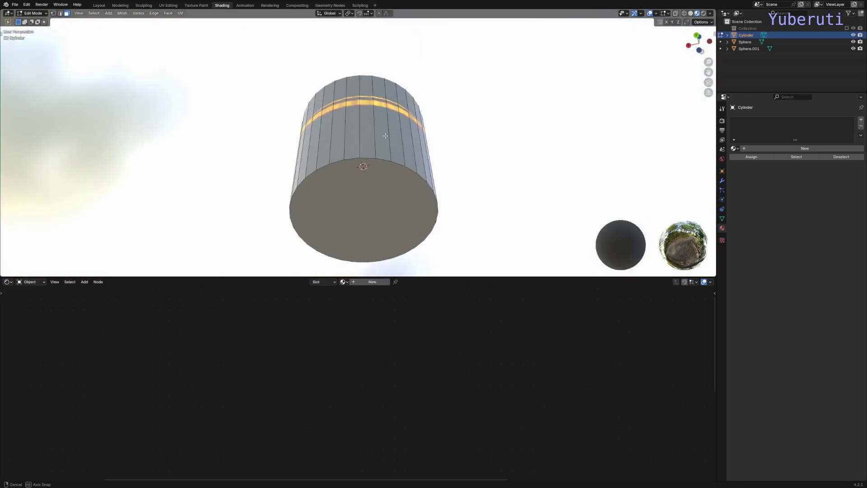
pyautogui.keyDown('shift'); pyautogui.click(395, 196); pyautogui.keyUp('shift')
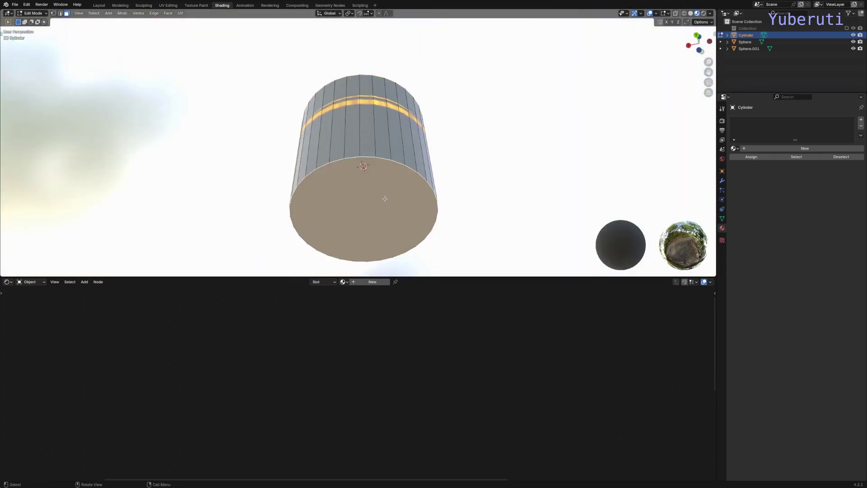
pyautogui.rightClick(383, 193)
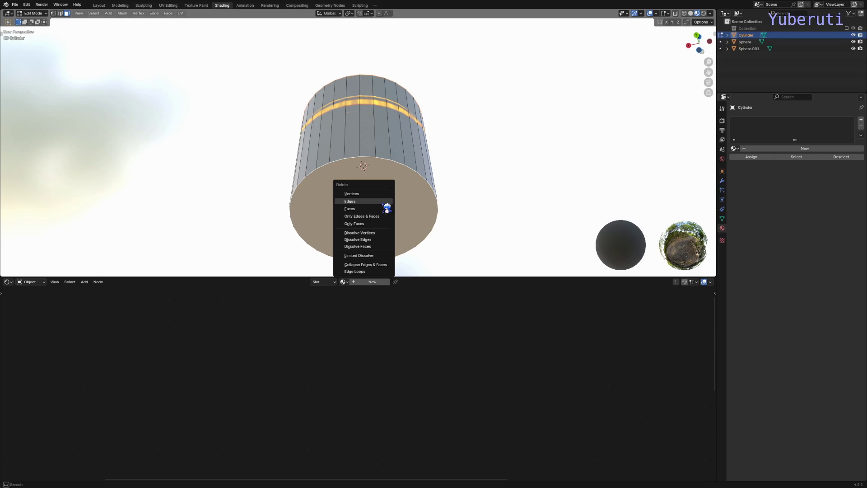
pyautogui.click(373, 209)
pyautogui.moveTo(374, 209); pyautogui.dragTo(411, 150, button='middle')
pyautogui.press('Tab')
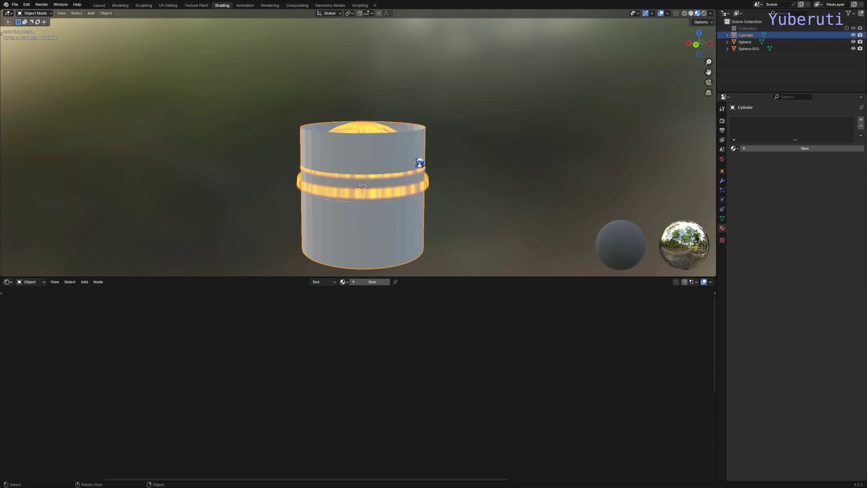
# Step: Flatten the whole cylinder wall along Z into a thin band, and enlarge it by about 1.2 so it encircles the domes
pyautogui.press('Tab')
pyautogui.press('a')
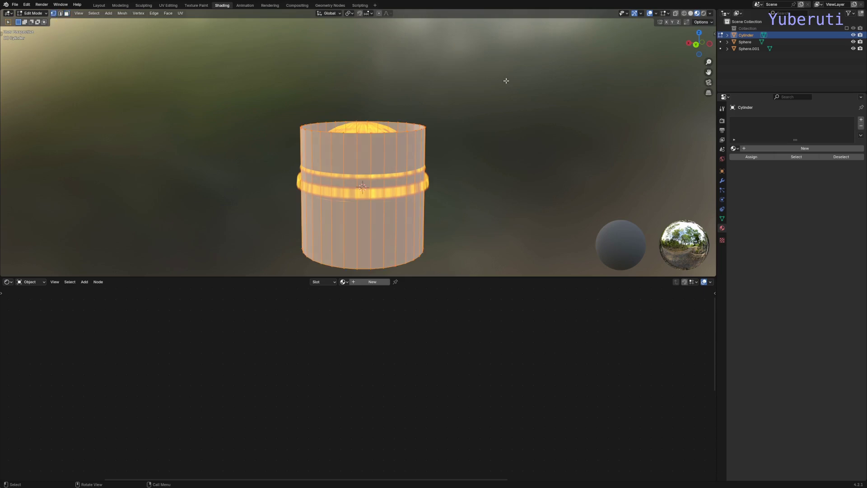
pyautogui.press('s')
pyautogui.press('z')
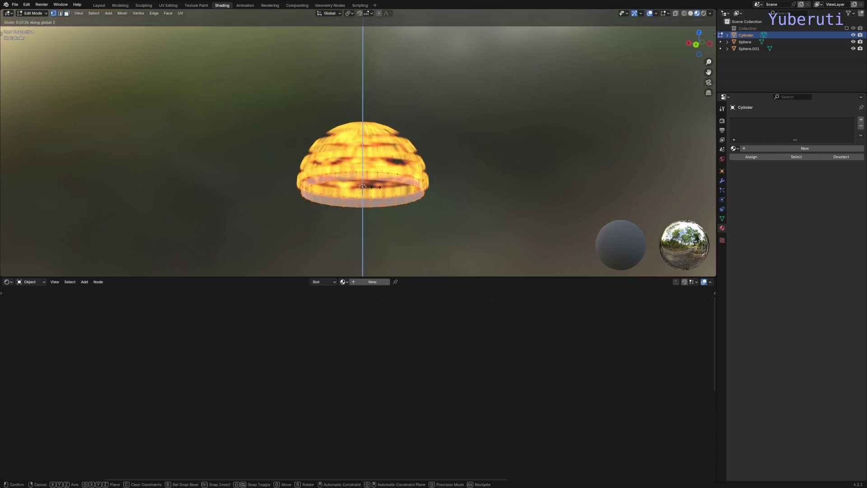
pyautogui.click(381, 184)
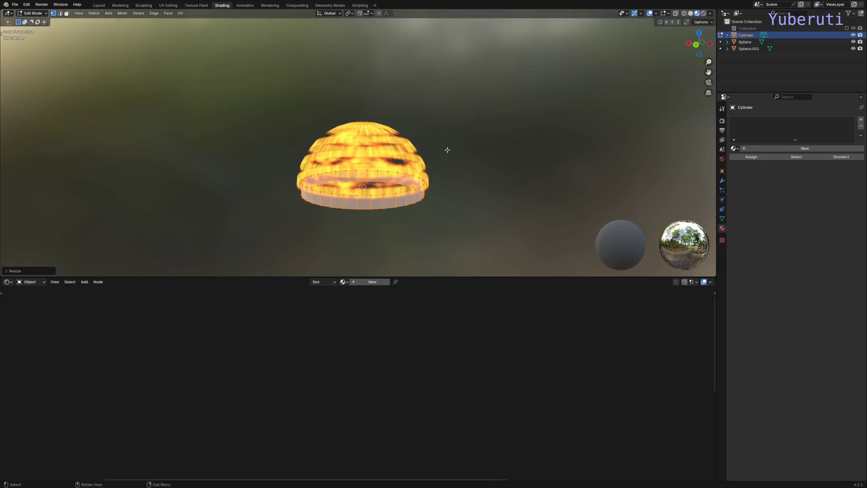
pyautogui.press('s')
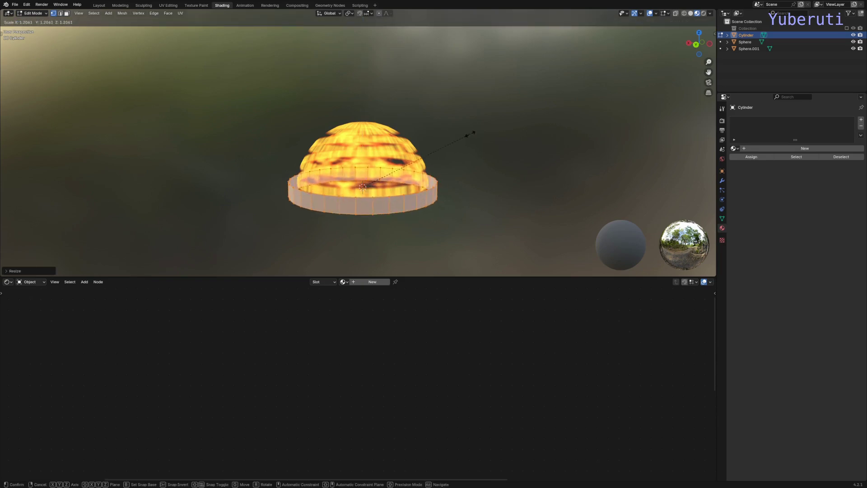
pyautogui.click(471, 134)
# Step: Adjust the ring's height along Z so it sits around the base of the domes, and return to Object Mode
pyautogui.moveTo(312, 166); pyautogui.dragTo(336, 164, button='middle')
pyautogui.press('g')
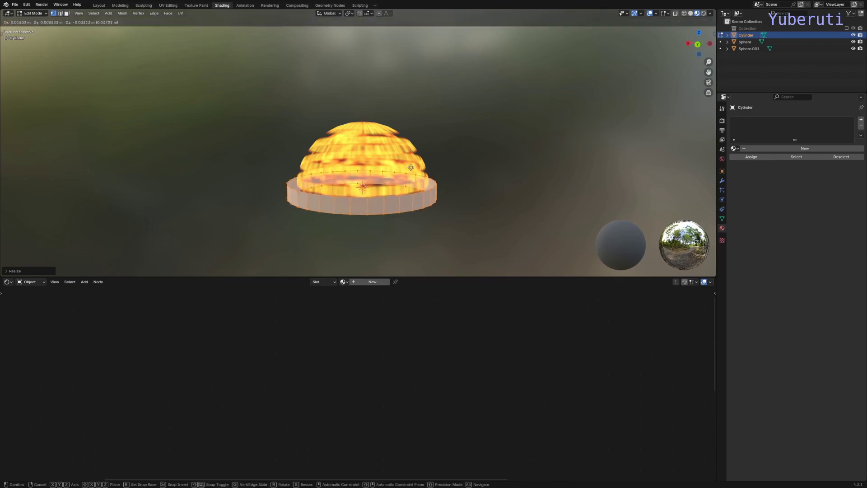
pyautogui.press('z')
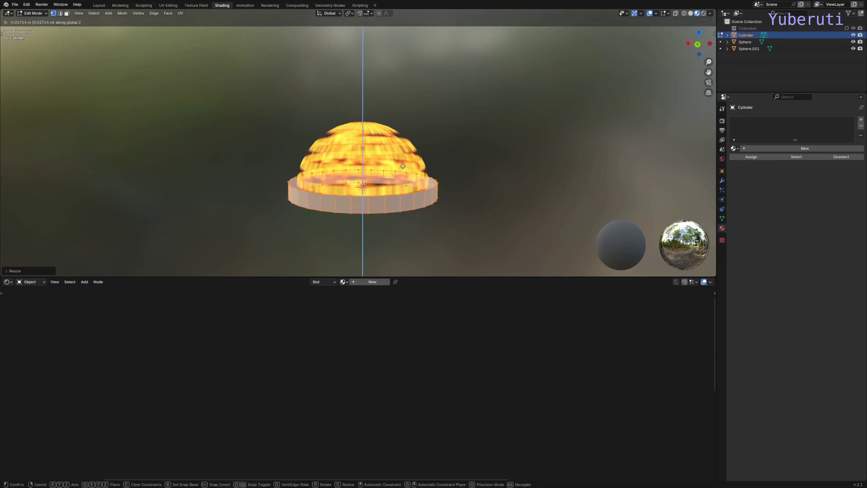
pyautogui.click(403, 166)
pyautogui.moveTo(403, 166)
pyautogui.mouseDown(button='middle')
pyautogui.moveTo(439, 155)
pyautogui.moveTo(414, 171)
pyautogui.mouseUp(button='middle')
pyautogui.press('g')
pyautogui.press('z')
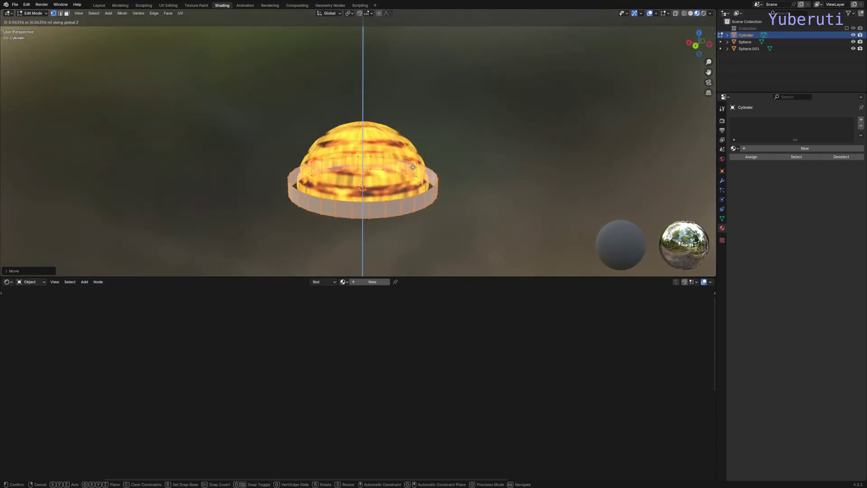
pyautogui.click(414, 168)
pyautogui.press('Tab')
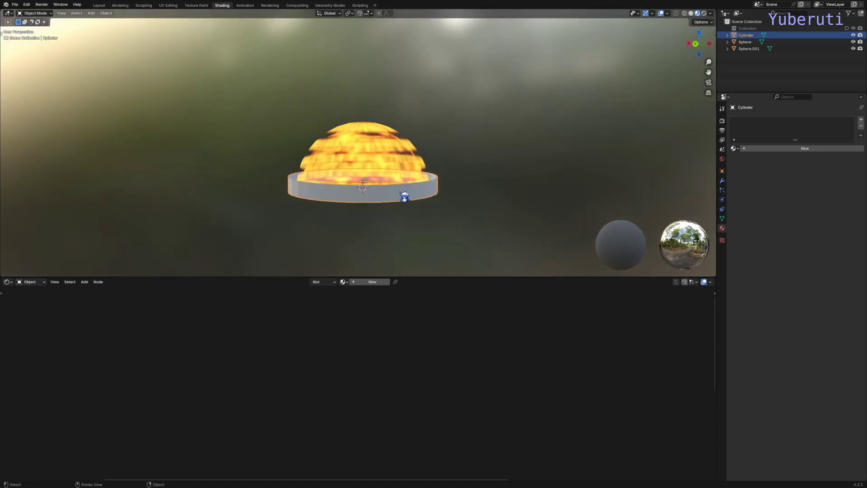
# Step: Create a new material for the cylinder ring and name it eruption.wave
pyautogui.click(401, 169)
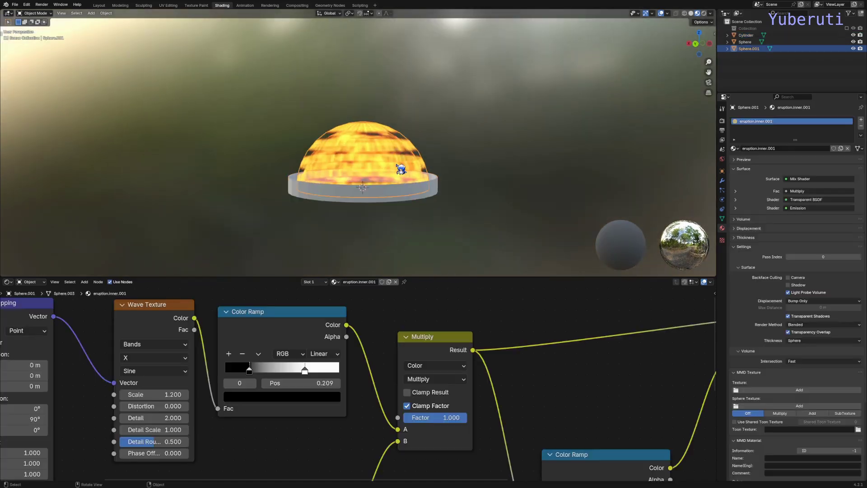
pyautogui.click(429, 196)
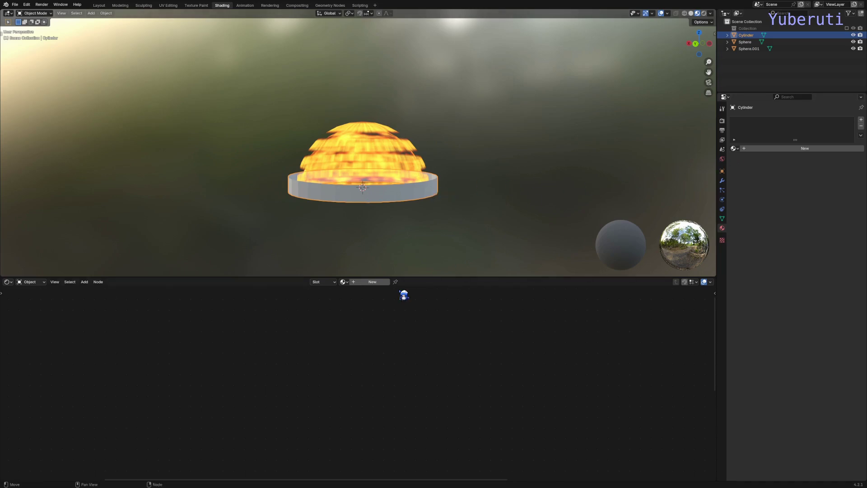
pyautogui.click(383, 284)
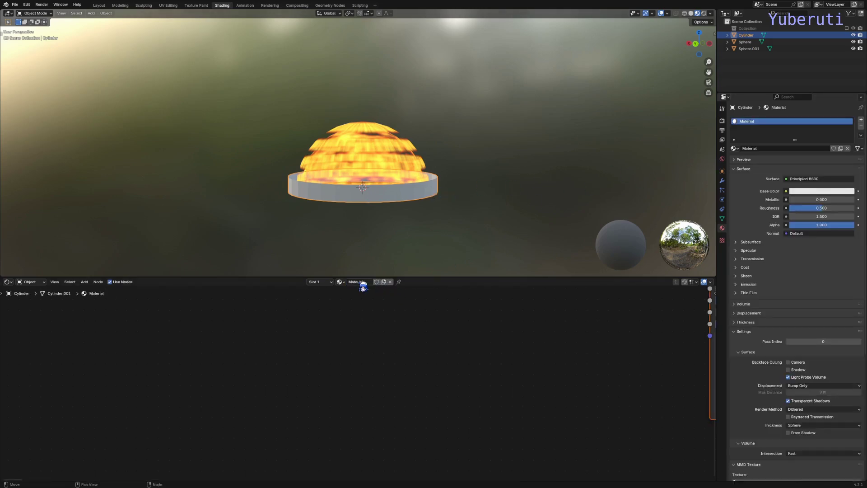
pyautogui.doubleClick(361, 282)
pyautogui.press('Return')
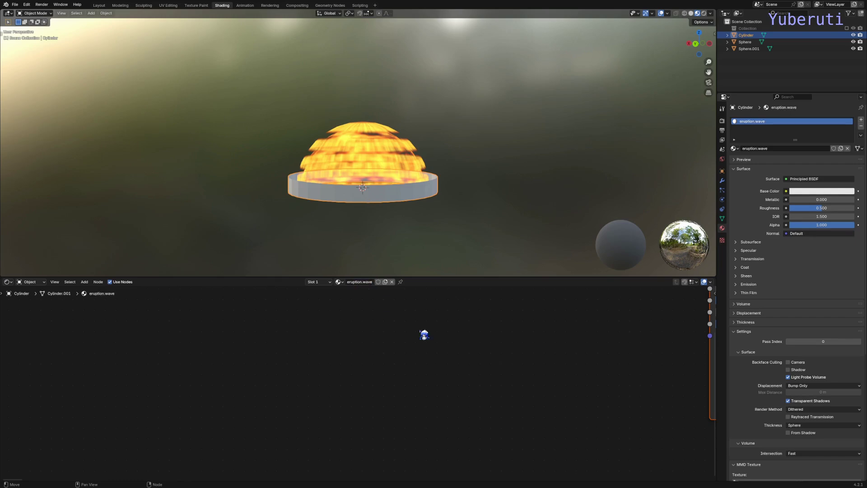
pyautogui.press('Home')
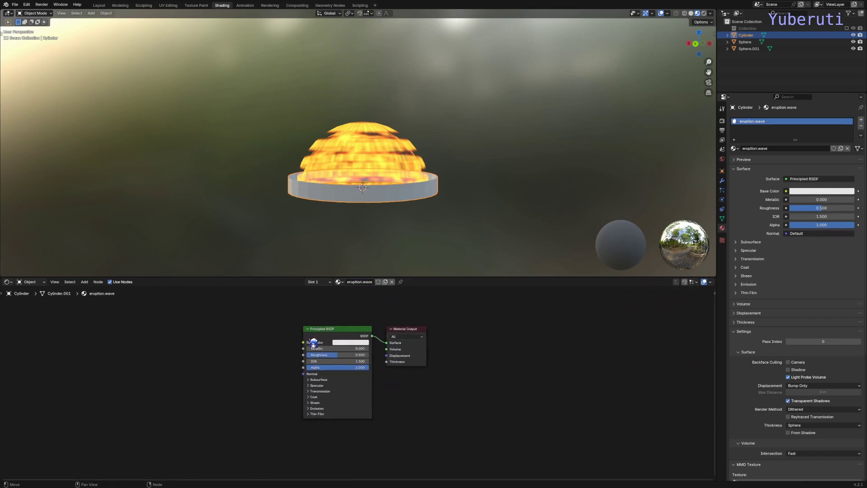
pyautogui.click(339, 342)
pyautogui.moveTo(339, 342); pyautogui.dragTo(417, 329, button='middle')
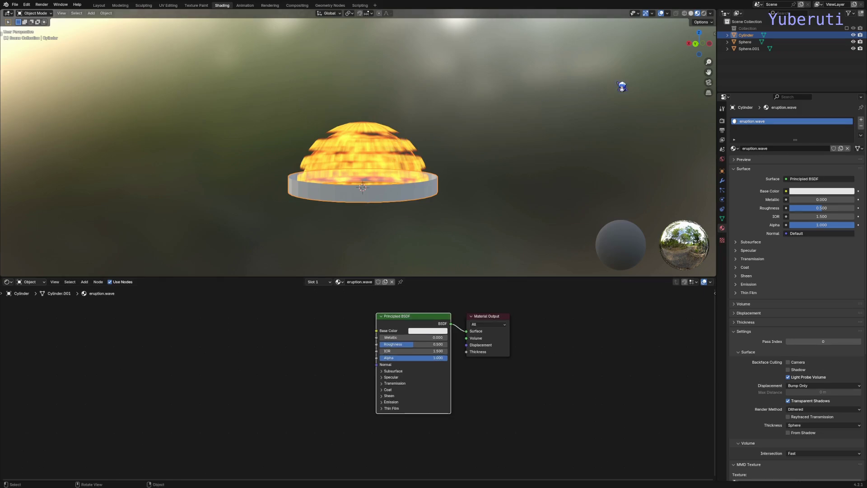
# Step: Compare the two dome materials and copy all of the inner dome's shader nodes except its Material Output
pyautogui.click(751, 49)
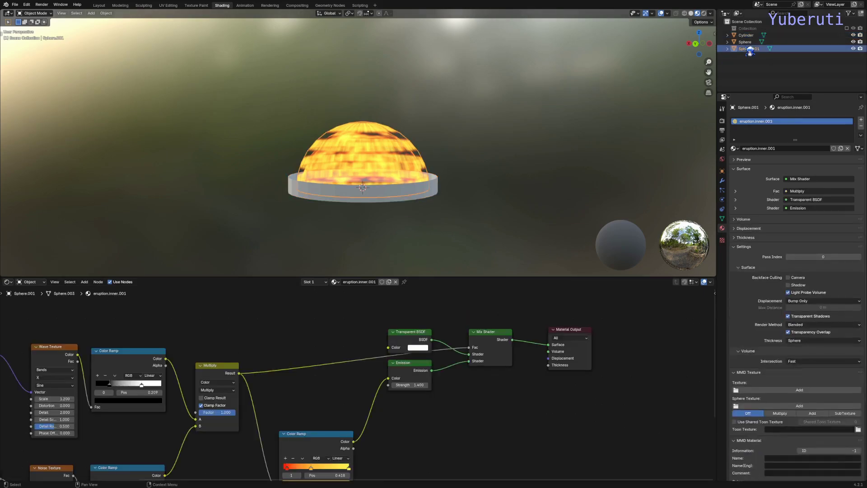
pyautogui.click(752, 43)
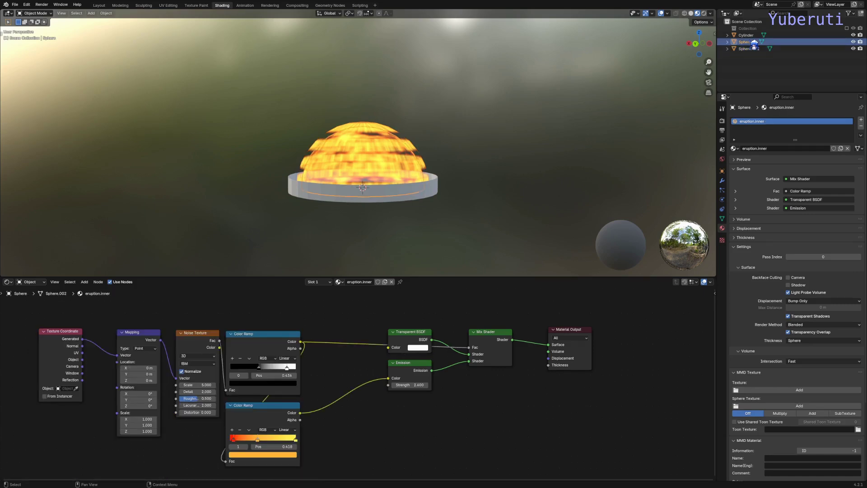
pyautogui.click(752, 49)
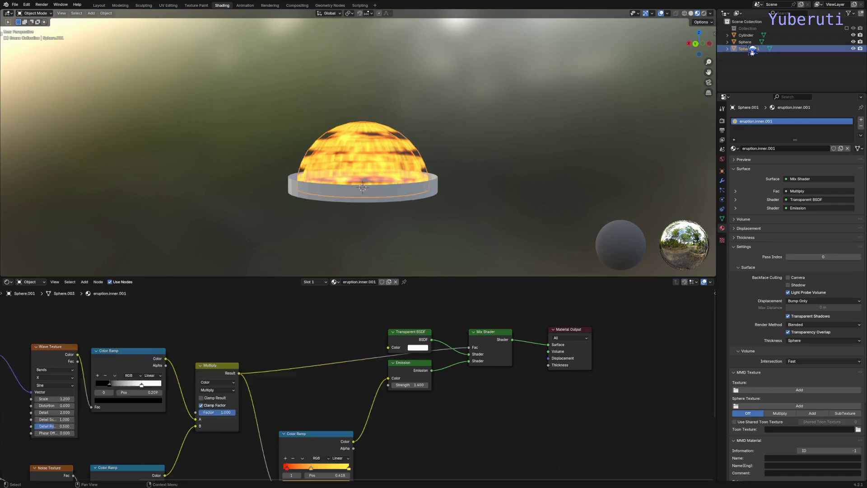
pyautogui.click(746, 42)
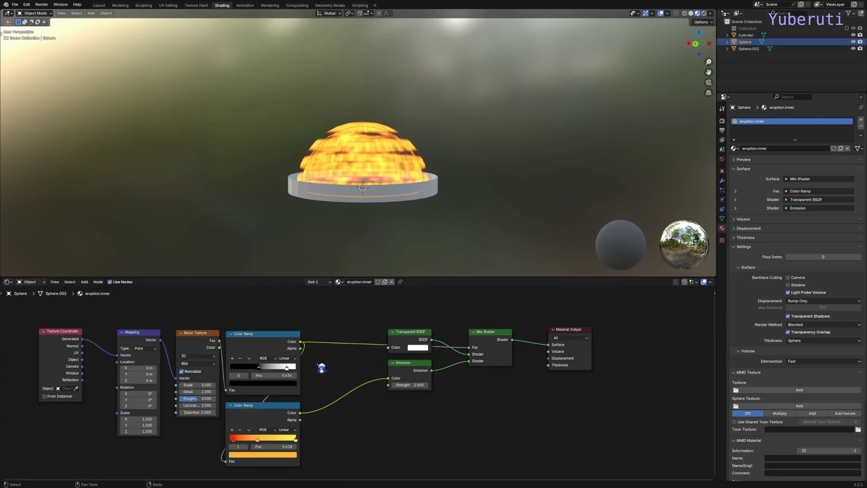
pyautogui.moveTo(382, 368); pyautogui.dragTo(507, 360, button='middle')
pyautogui.scroll(-8, 507, 360)
pyautogui.scroll(1, 402, 347)
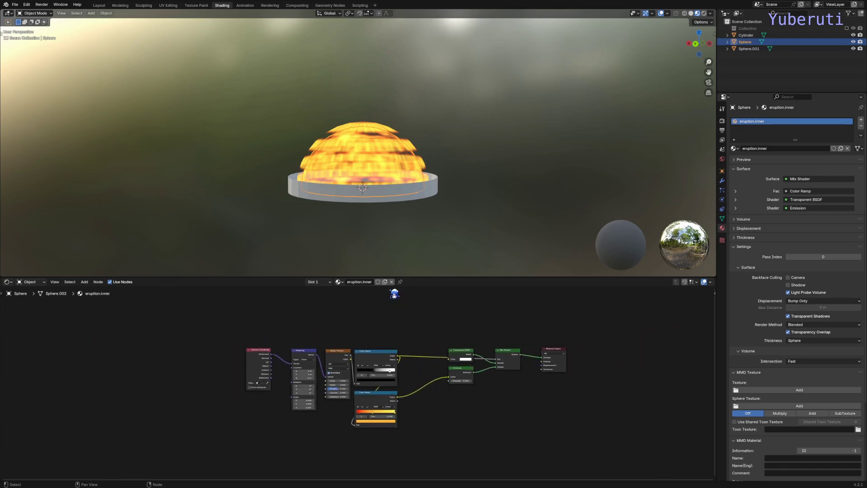
pyautogui.scroll(3, 384, 386)
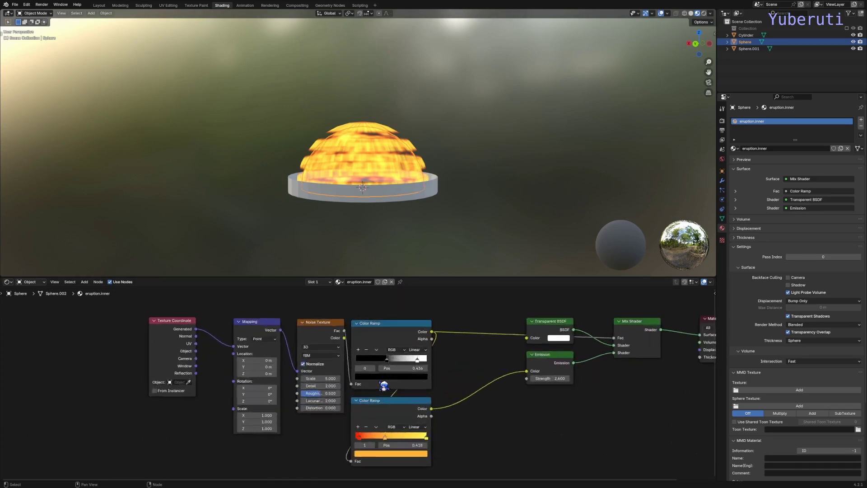
pyautogui.scroll(-2, 370, 387)
pyautogui.moveTo(235, 349); pyautogui.dragTo(250, 349)
pyautogui.moveTo(216, 323); pyautogui.dragTo(585, 453)
pyautogui.rightClick(425, 379)
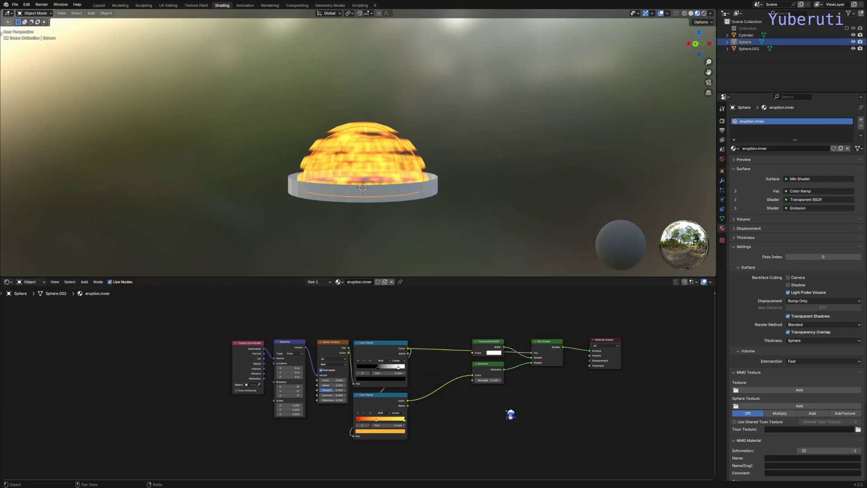
# Step: Paste the copied nodes into the cylinder's eruption.wave material and place them clear of the Principled BSDF
pyautogui.doubleClick(747, 48)
pyautogui.click(747, 35)
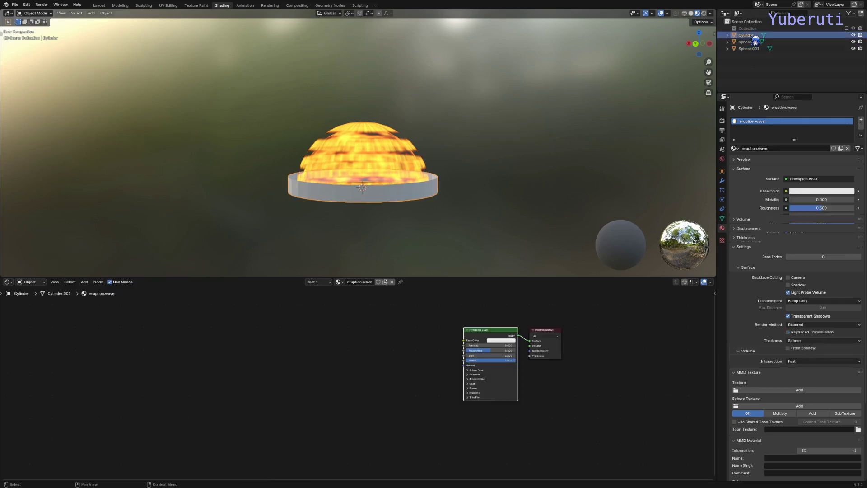
pyautogui.rightClick(198, 358)
pyautogui.click(191, 360)
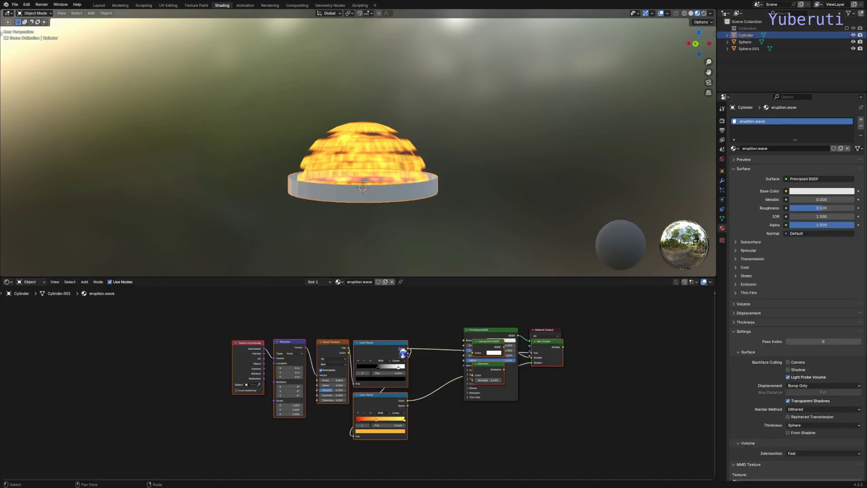
pyautogui.moveTo(554, 349); pyautogui.dragTo(446, 342)
# Step: Delete the Principled BSDF, bring the pasted nodes closer, and connect the Mix Shader to the Material Output's Surface
pyautogui.click(483, 335)
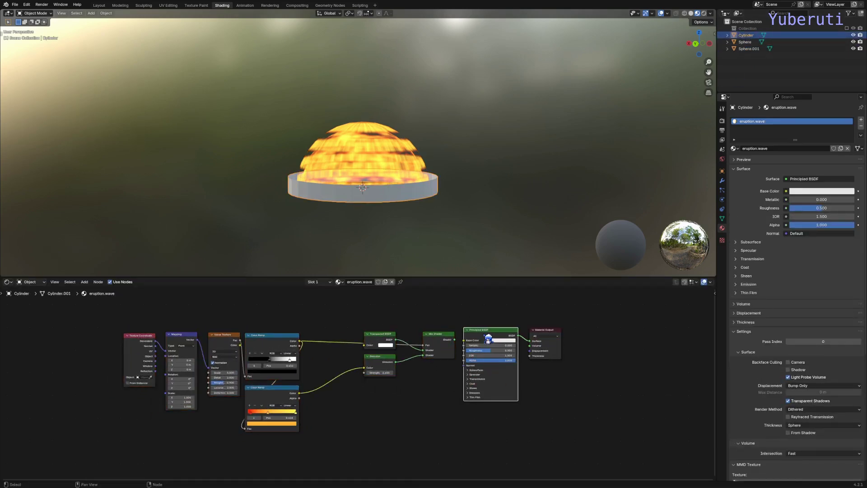
pyautogui.press('x')
pyautogui.moveTo(458, 310); pyautogui.dragTo(144, 409)
pyautogui.moveTo(148, 357); pyautogui.dragTo(201, 353)
pyautogui.moveTo(515, 342); pyautogui.dragTo(529, 341)
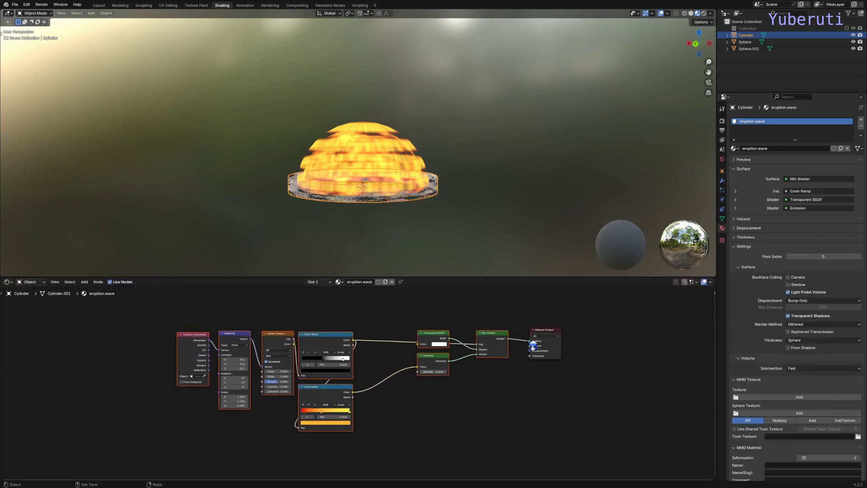
# Step: Set the eruption.wave material's Render Method to Blended and inspect the ring around the domes
pyautogui.scroll(3, 405, 187)
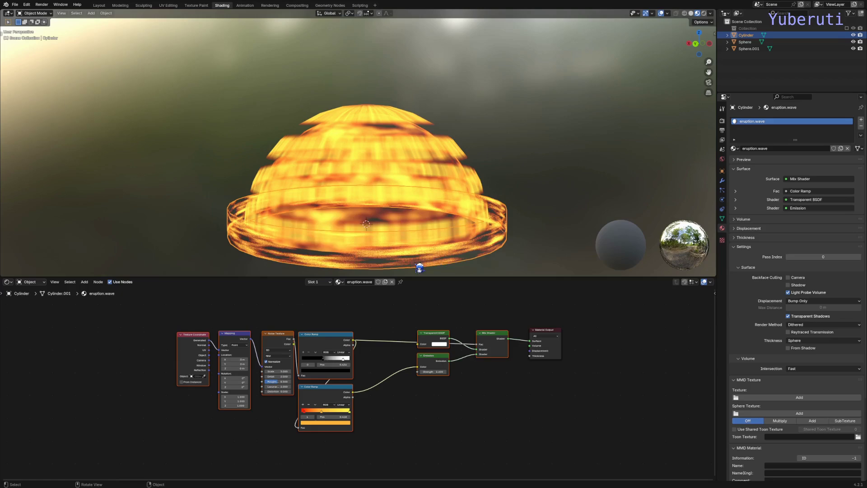
pyautogui.scroll(2, 416, 226)
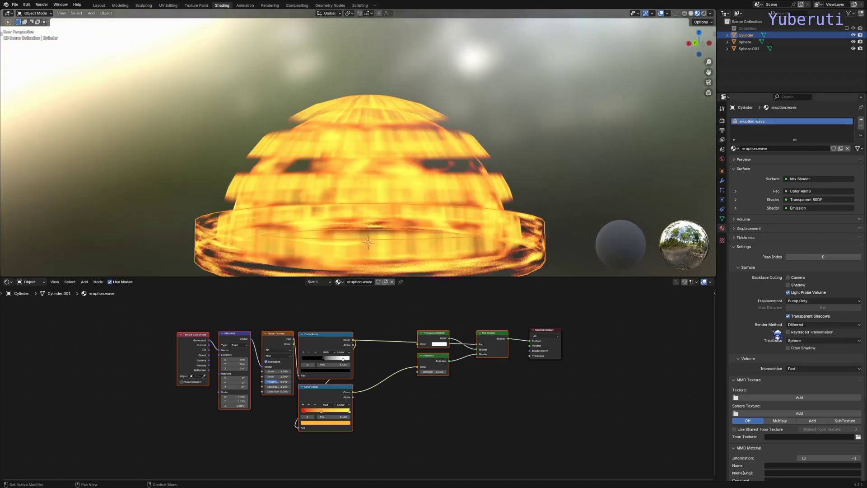
pyautogui.click(795, 324)
pyautogui.click(809, 343)
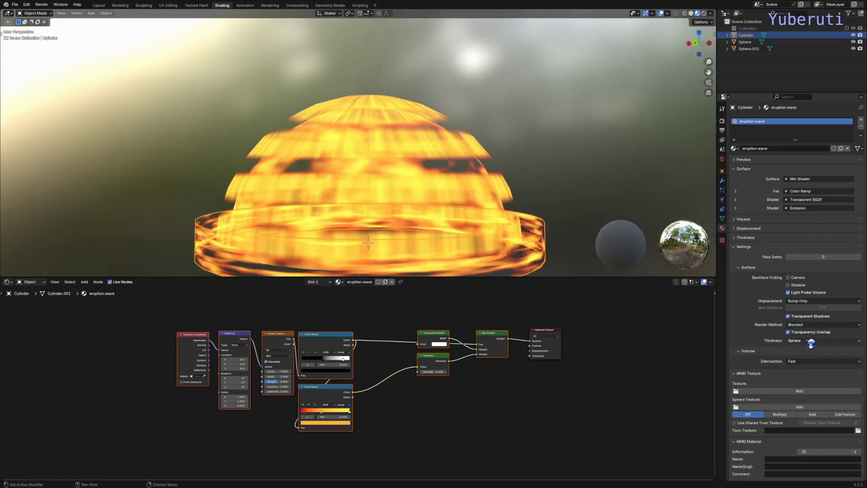
pyautogui.moveTo(378, 178); pyautogui.dragTo(311, 275, button='middle')
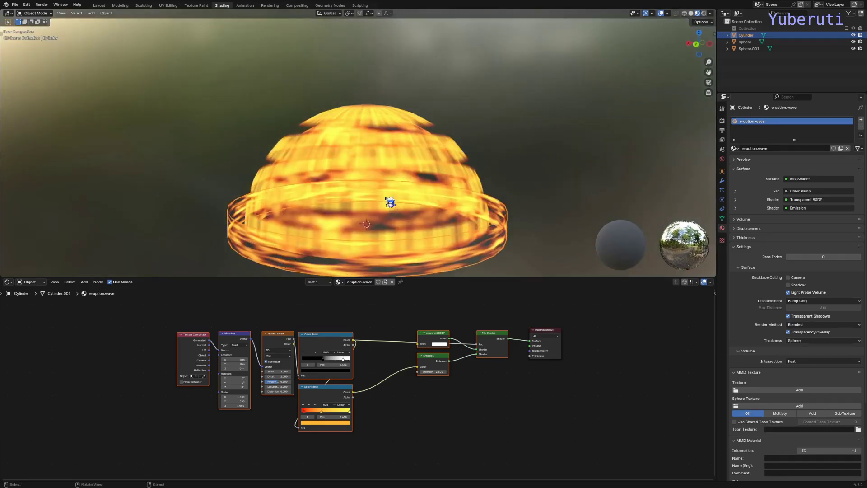
# Step: Move both Color Ramp nodes away from the Noise Texture to open up space between them
pyautogui.scroll(3, 384, 422)
pyautogui.click(377, 420)
pyautogui.moveTo(373, 337); pyautogui.dragTo(312, 398)
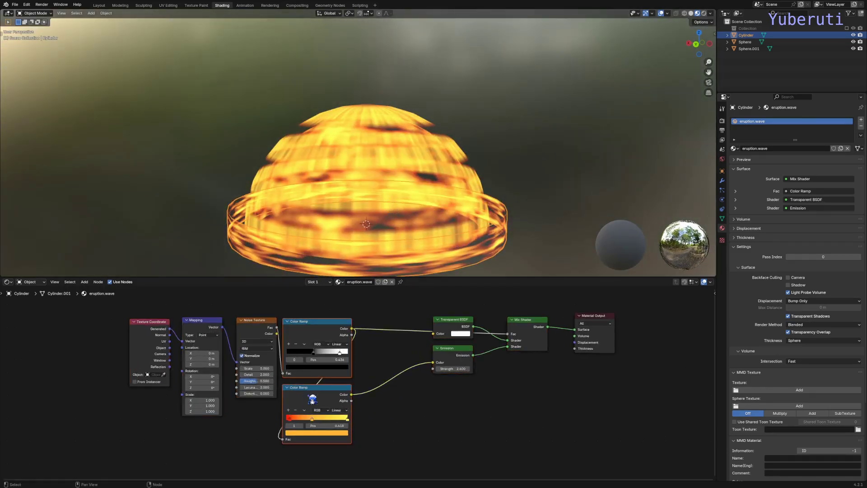
pyautogui.press('g')
pyautogui.click(359, 386)
# Step: Stretch the ring's noise by setting the Mapping Scale to X 0.1 and Z 0.6, and set the Noise Texture Scale to 3.8
pyautogui.scroll(3, 287, 408)
pyautogui.moveTo(282, 403); pyautogui.dragTo(418, 405, button='middle')
pyautogui.scroll(1, 328, 435)
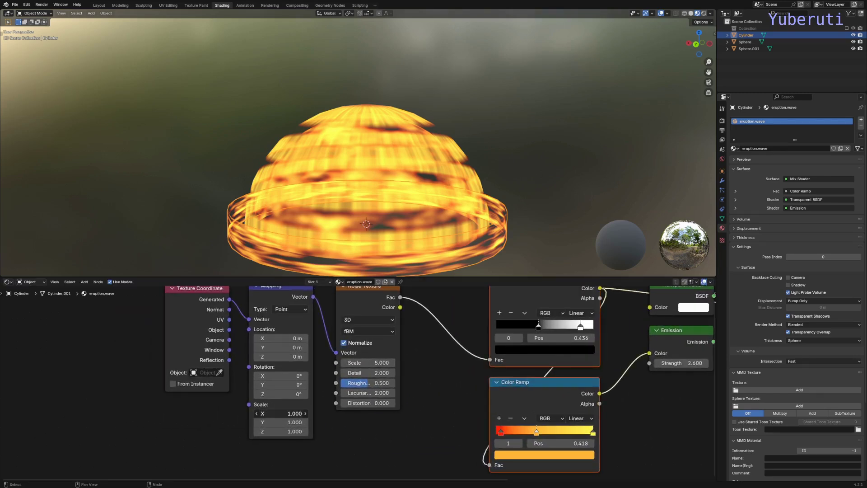
pyautogui.moveTo(280, 414); pyautogui.dragTo(240, 413)
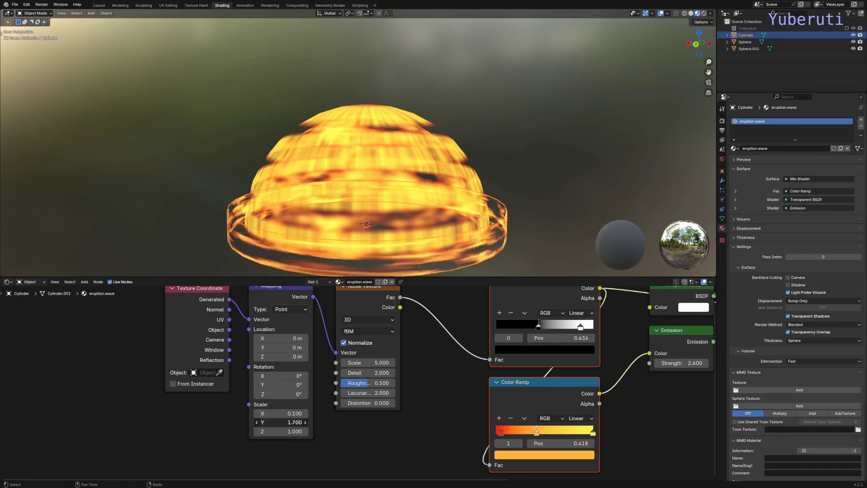
pyautogui.doubleClick(283, 432)
pyautogui.write('0.6')
pyautogui.press('Return')
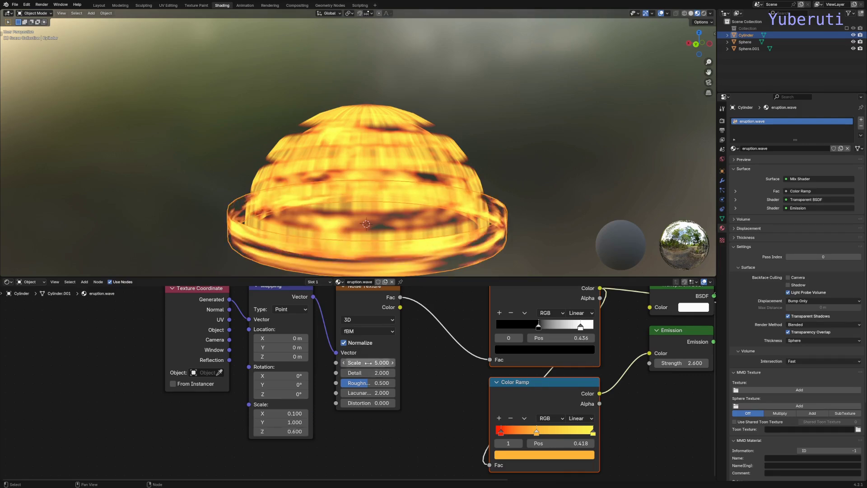
pyautogui.moveTo(367, 363)
pyautogui.mouseDown()
pyautogui.moveTo(295, 363)
pyautogui.moveTo(356, 363)
pyautogui.mouseUp()
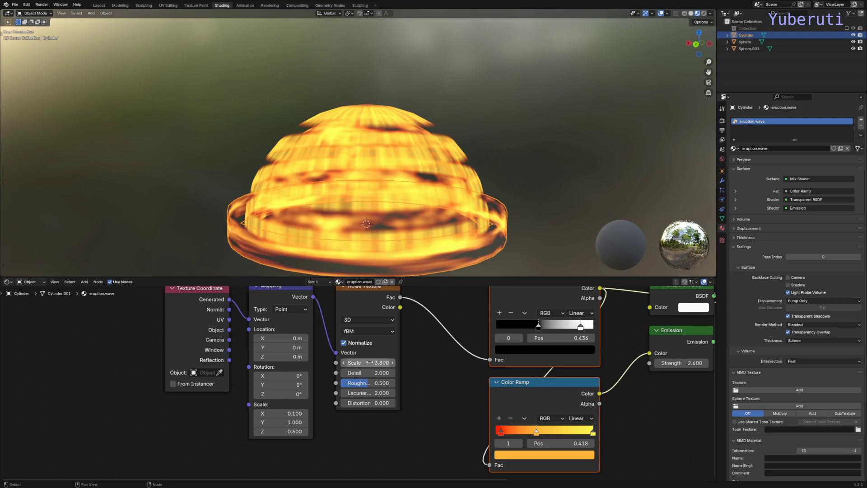
# Step: In the Color Ramp feeding the Emission, shift the orange stop closer to red and place the yellow stop at 0.418
pyautogui.moveTo(595, 430); pyautogui.dragTo(522, 435)
pyautogui.click(561, 435)
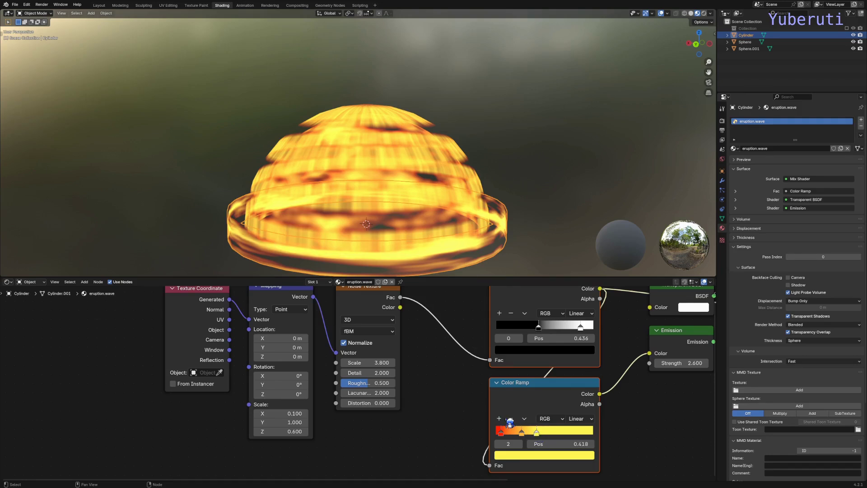
# Step: Add a stop to the Color Ramp feeding the ring's Emission, place it at position 1.000 and make it white
pyautogui.click(500, 419)
pyautogui.moveTo(533, 437); pyautogui.dragTo(615, 442)
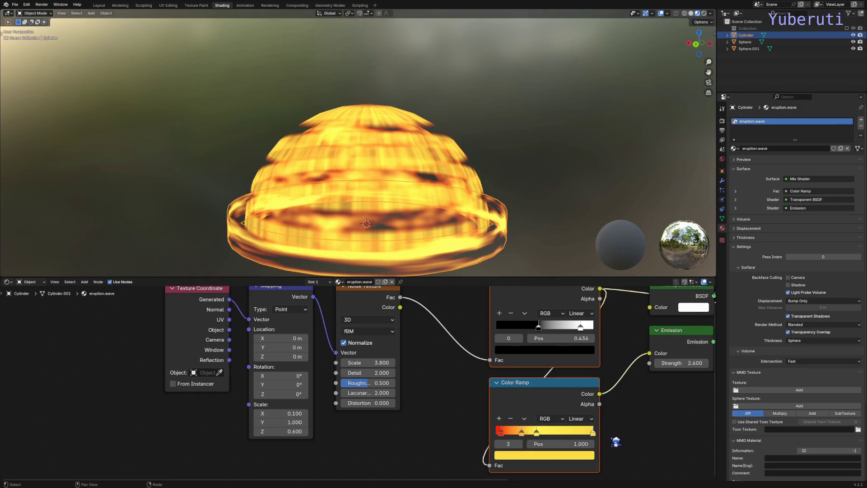
pyautogui.click(566, 455)
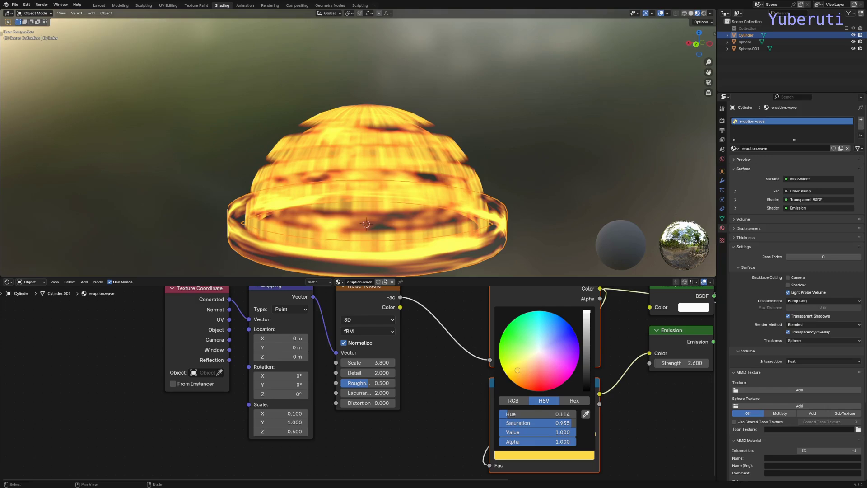
pyautogui.moveTo(518, 370); pyautogui.dragTo(539, 351)
pyautogui.moveTo(516, 414); pyautogui.dragTo(500, 422)
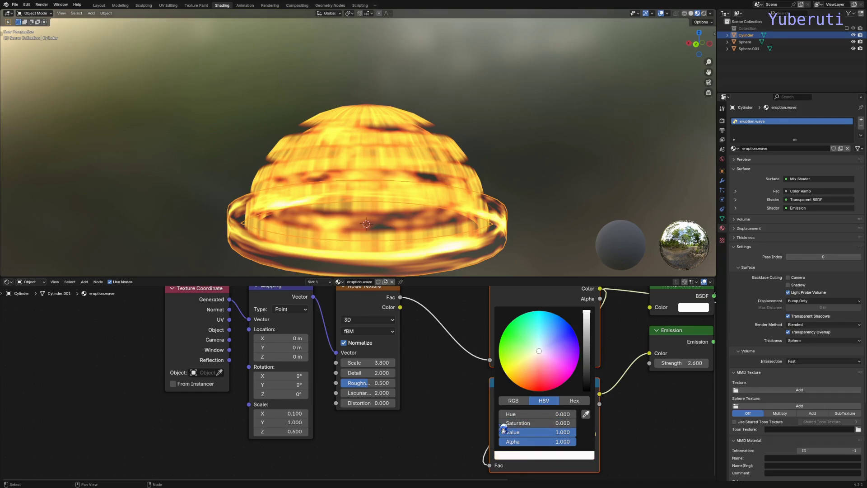
pyautogui.click(581, 469)
pyautogui.moveTo(415, 208); pyautogui.dragTo(416, 205, button='middle')
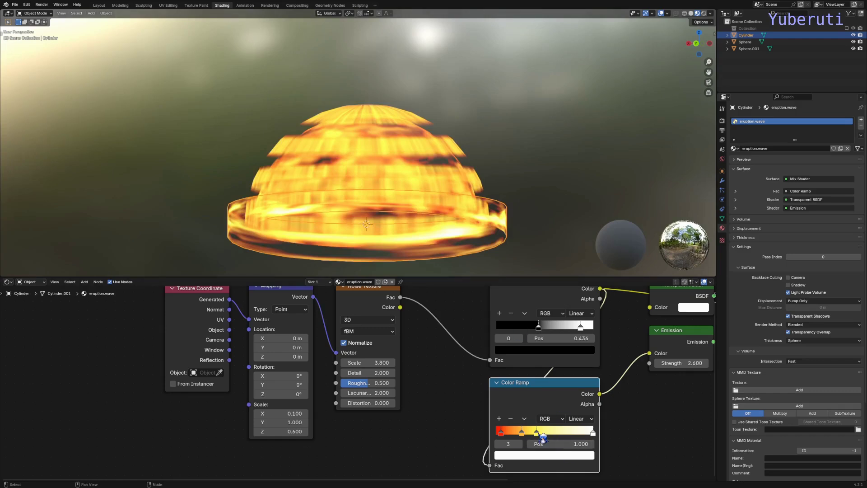
# Step: Move the yellow stop of the ring's emission Color Ramp to 0.545 and set the Noise Texture Scale to 3.6
pyautogui.moveTo(543, 437); pyautogui.dragTo(560, 437)
pyautogui.moveTo(423, 190); pyautogui.dragTo(419, 186, button='middle')
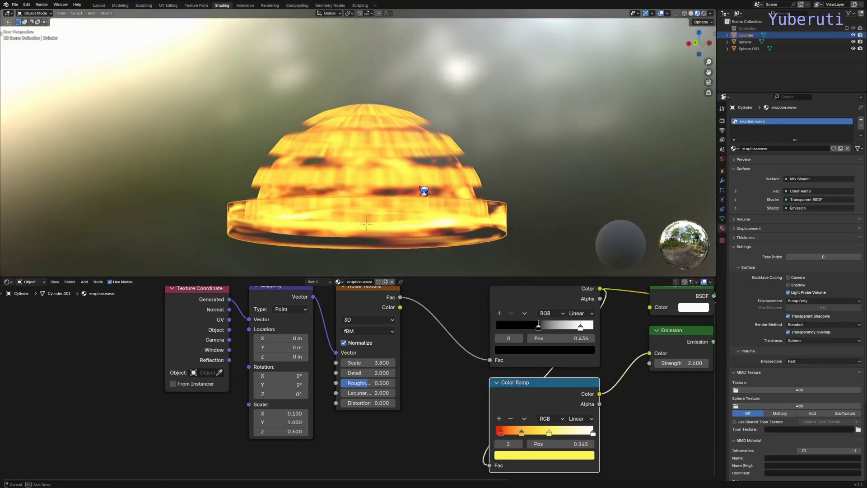
pyautogui.scroll(1, 419, 186)
pyautogui.moveTo(357, 363)
pyautogui.mouseDown()
pyautogui.moveTo(365, 363)
pyautogui.moveTo(349, 362)
pyautogui.mouseUp()
pyautogui.scroll(-4, 374, 182)
pyautogui.moveTo(380, 158); pyautogui.dragTo(399, 205, button='middle')
pyautogui.scroll(2, 399, 201)
pyautogui.scroll(-1, 398, 201)
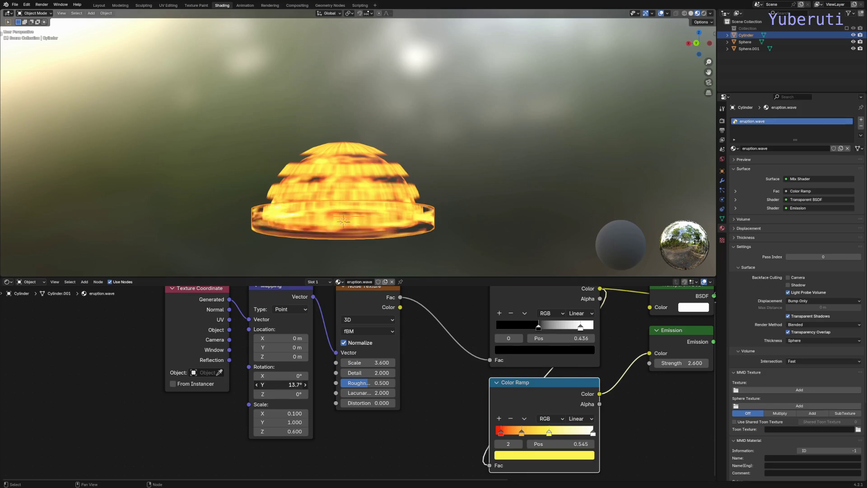
# Step: Try tilting the ring's noise with a Mapping X rotation of about -25.7°, and undo it
pyautogui.moveTo(280, 376)
pyautogui.mouseDown()
pyautogui.moveTo(339, 376)
pyautogui.moveTo(267, 376)
pyautogui.mouseUp()
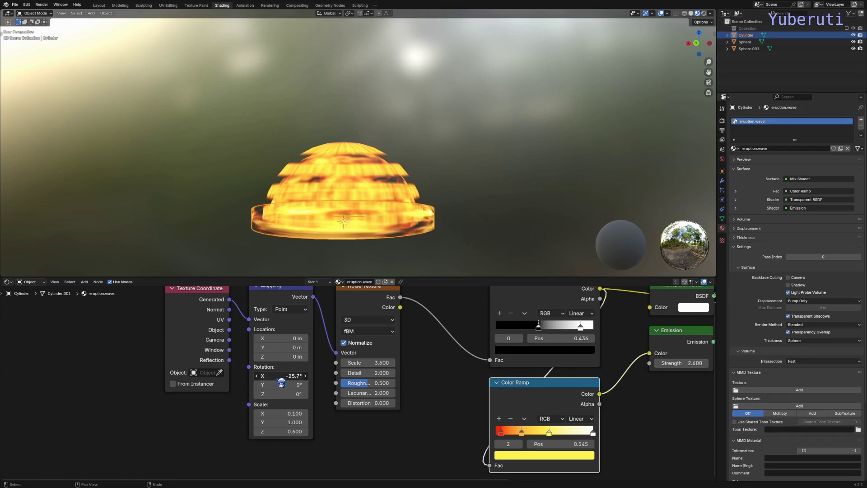
pyautogui.hotkey('ctrl', 'z')
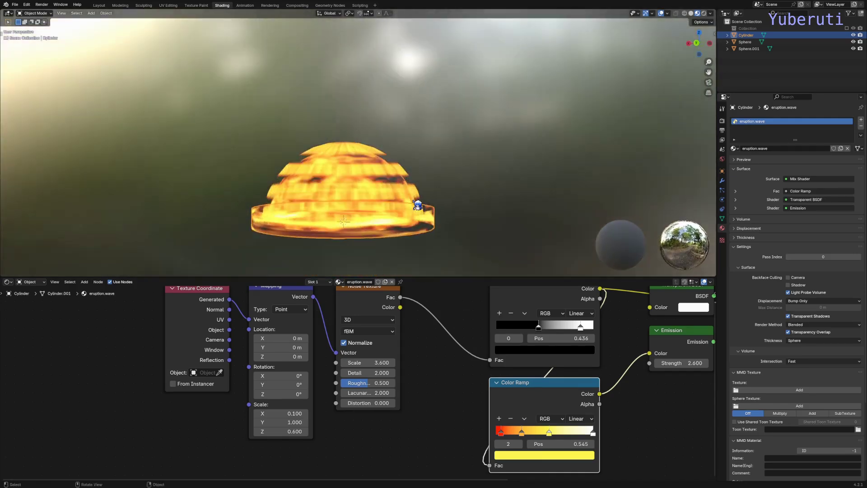
pyautogui.moveTo(414, 200); pyautogui.dragTo(413, 206, button='middle')
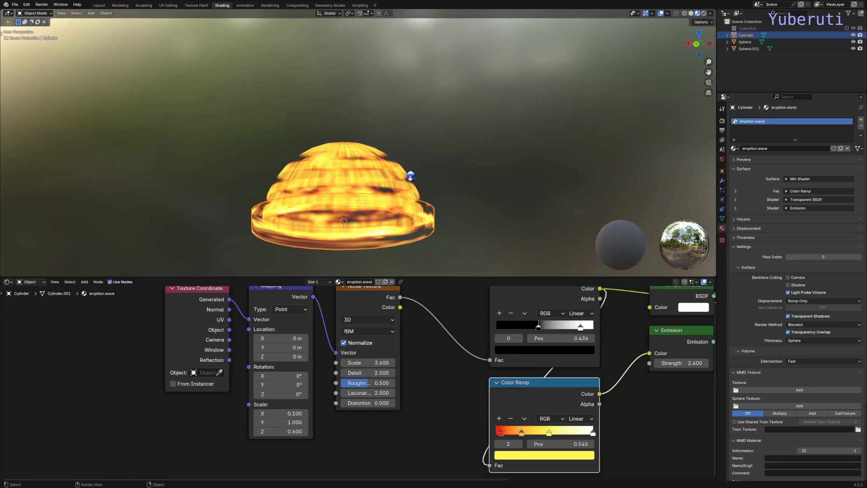
# Step: Select the outer banded dome, Sphere.001, and set the Noise Texture Scale in its eruption.inner.001 material to 14
pyautogui.click(410, 176)
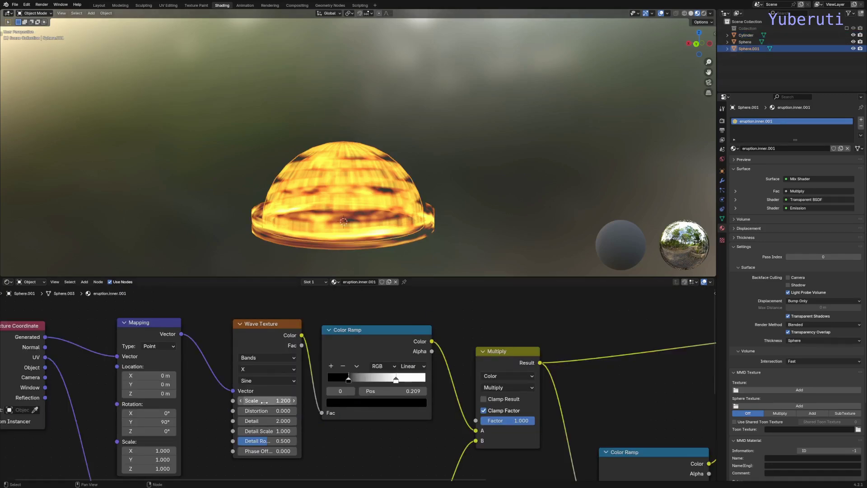
pyautogui.moveTo(267, 400)
pyautogui.mouseDown()
pyautogui.moveTo(244, 400)
pyautogui.moveTo(267, 400)
pyautogui.mouseUp()
pyautogui.scroll(-6, 285, 438)
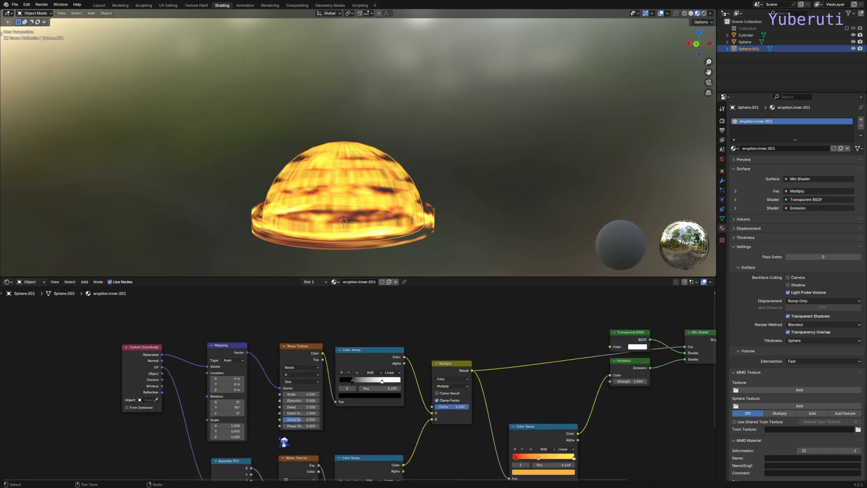
pyautogui.moveTo(316, 461); pyautogui.dragTo(345, 362, button='middle')
pyautogui.scroll(5, 348, 363)
pyautogui.moveTo(317, 404); pyautogui.dragTo(286, 404)
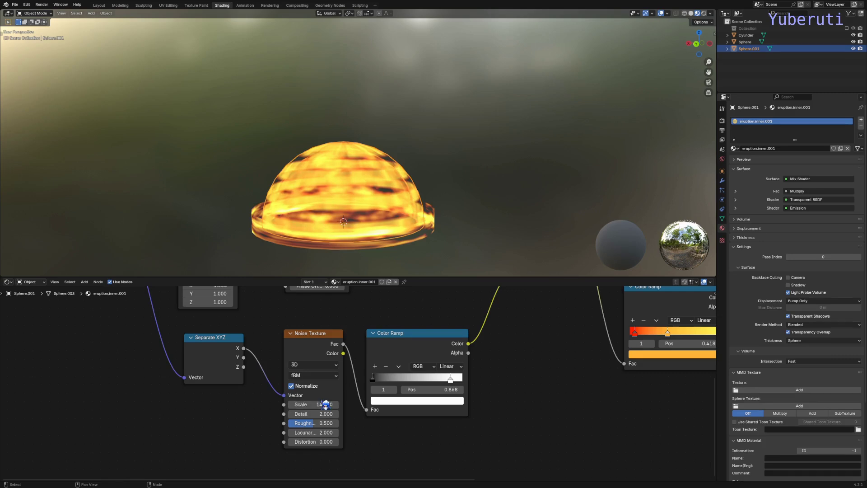
pyautogui.moveTo(387, 199)
pyautogui.mouseDown(button='middle')
pyautogui.moveTo(387, 187)
pyautogui.moveTo(386, 202)
pyautogui.mouseUp(button='middle')
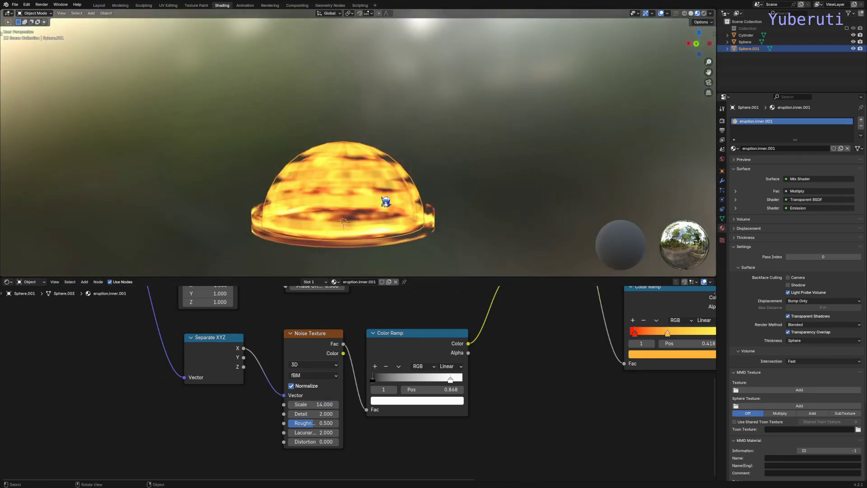
# Step: Move the Color Ramp feeding the dome's Emission slightly closer to the Emission node and bring the whole node tree into view
pyautogui.scroll(-4, 446, 357)
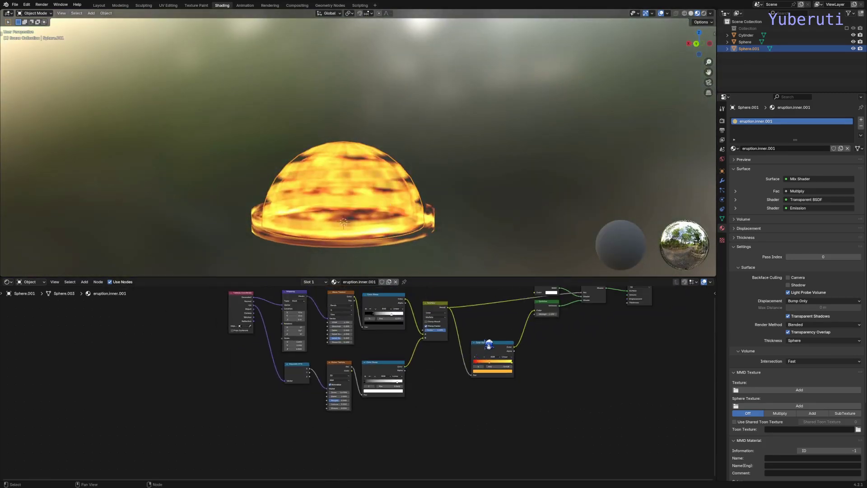
pyautogui.click(496, 333)
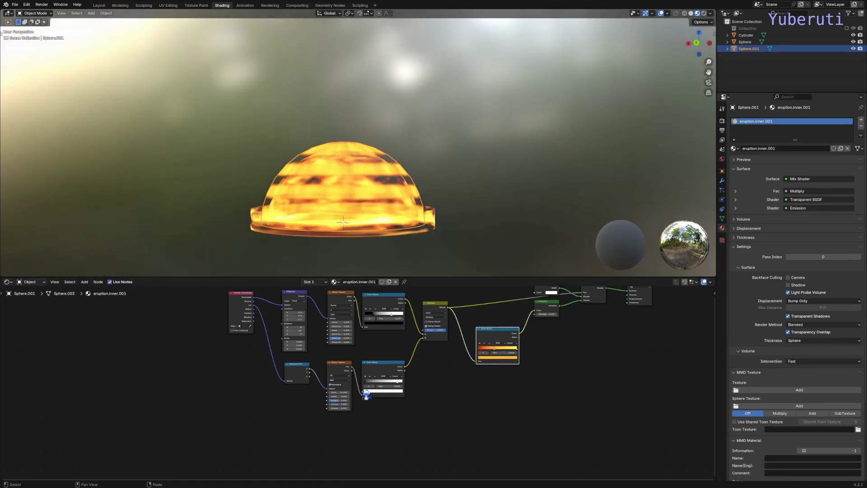
pyautogui.moveTo(339, 392); pyautogui.dragTo(342, 392)
pyautogui.moveTo(445, 298); pyautogui.dragTo(405, 327, button='middle')
pyautogui.scroll(1, 399, 324)
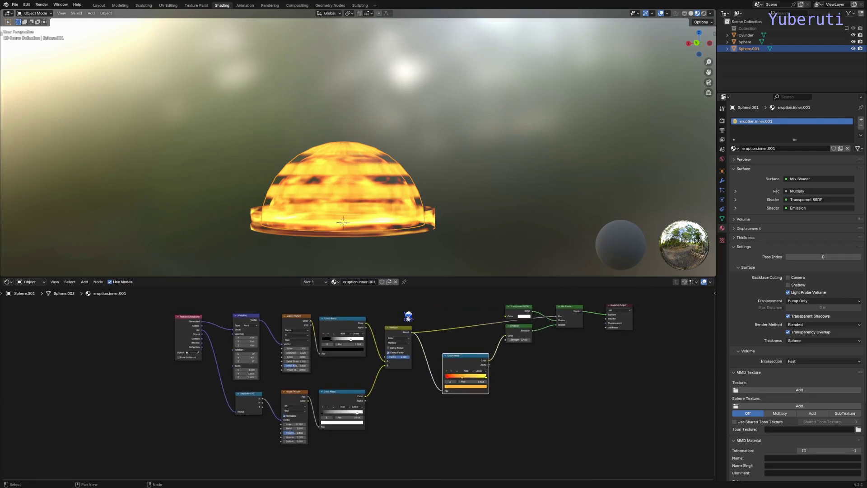